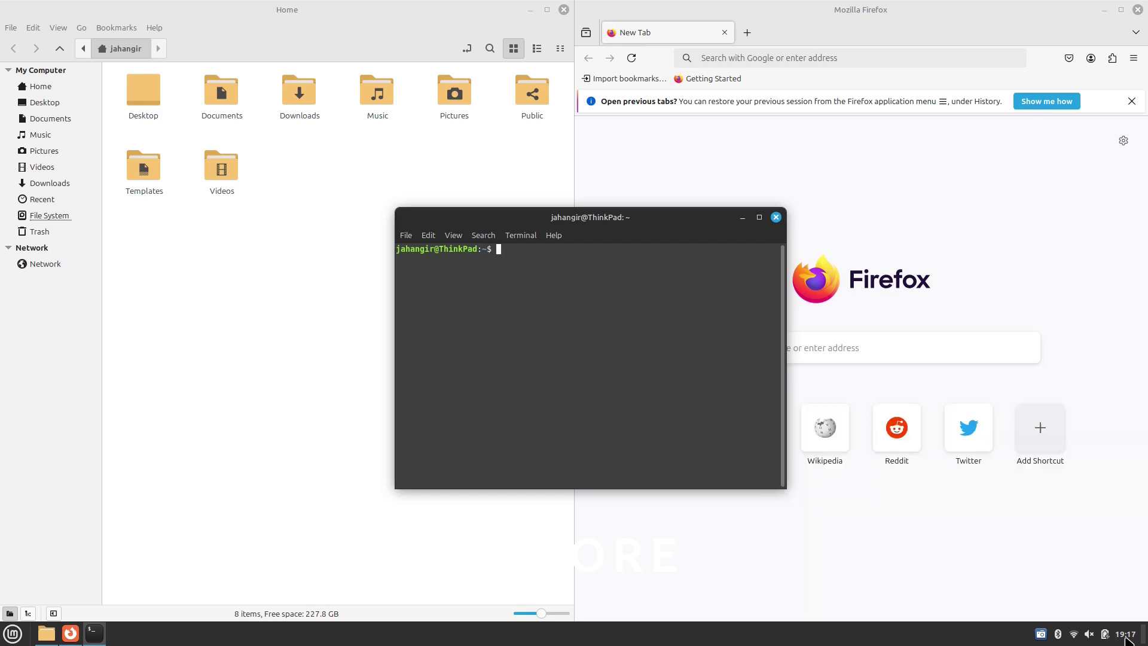
Step: Minimize the terminal, Firefox and Home file manager windows to clear the desktop
left_click(742, 217)
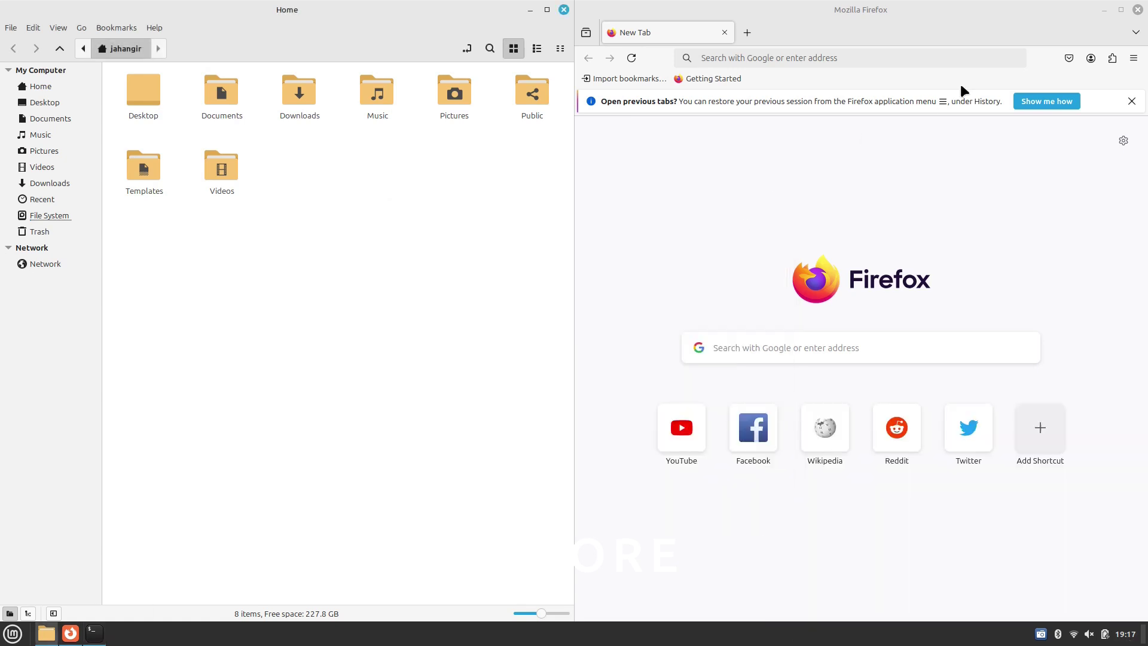
left_click(1104, 9)
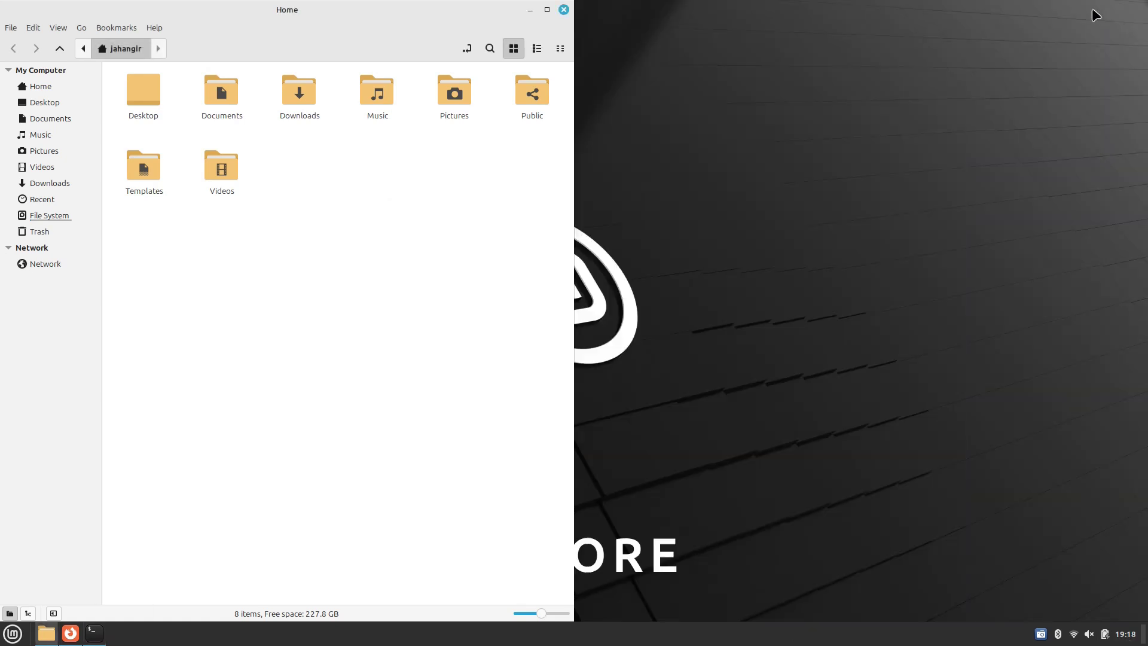
left_click(531, 12)
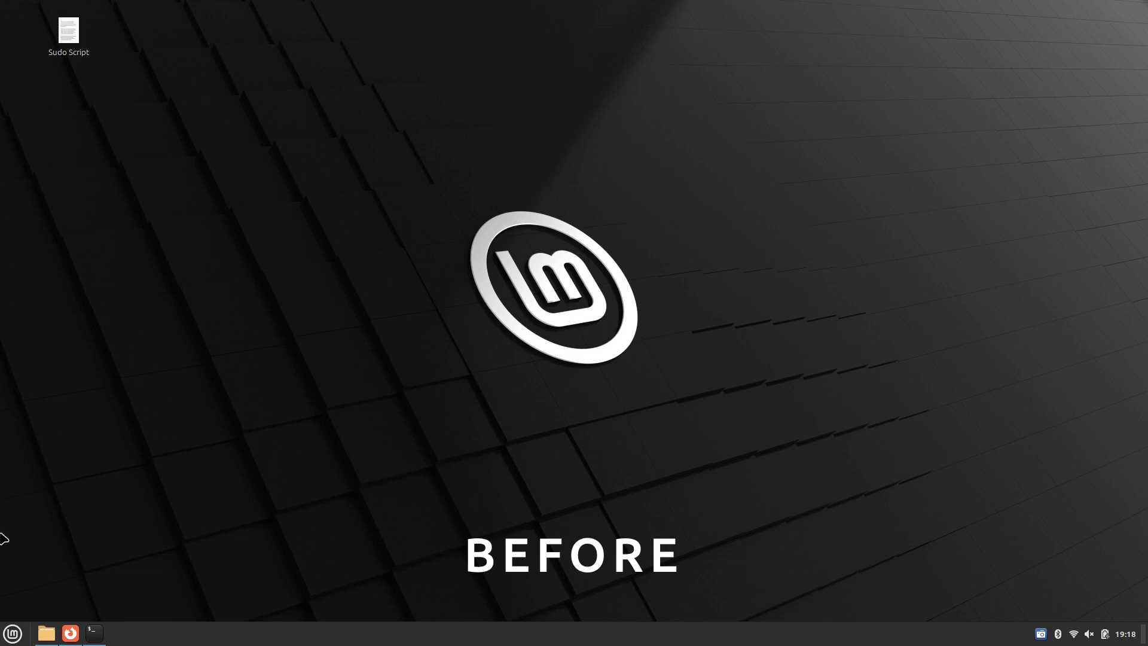
Step: Open the system's Themes settings and show their advanced settings
left_click(13, 632)
left_click(36, 407)
left_click(592, 238)
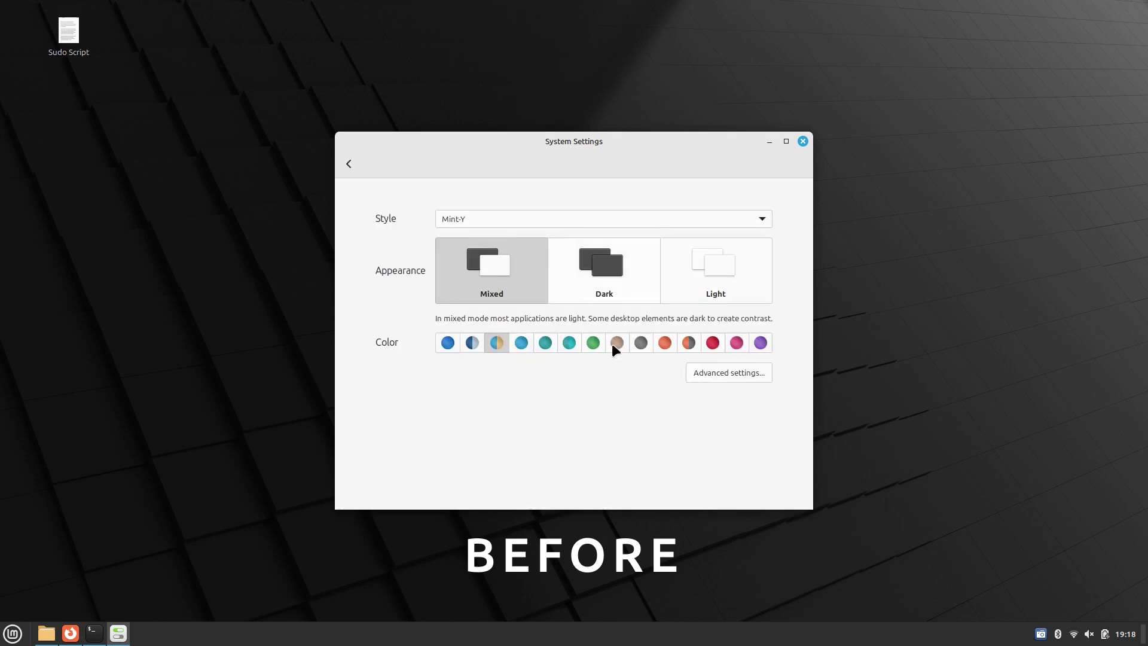
left_click(720, 373)
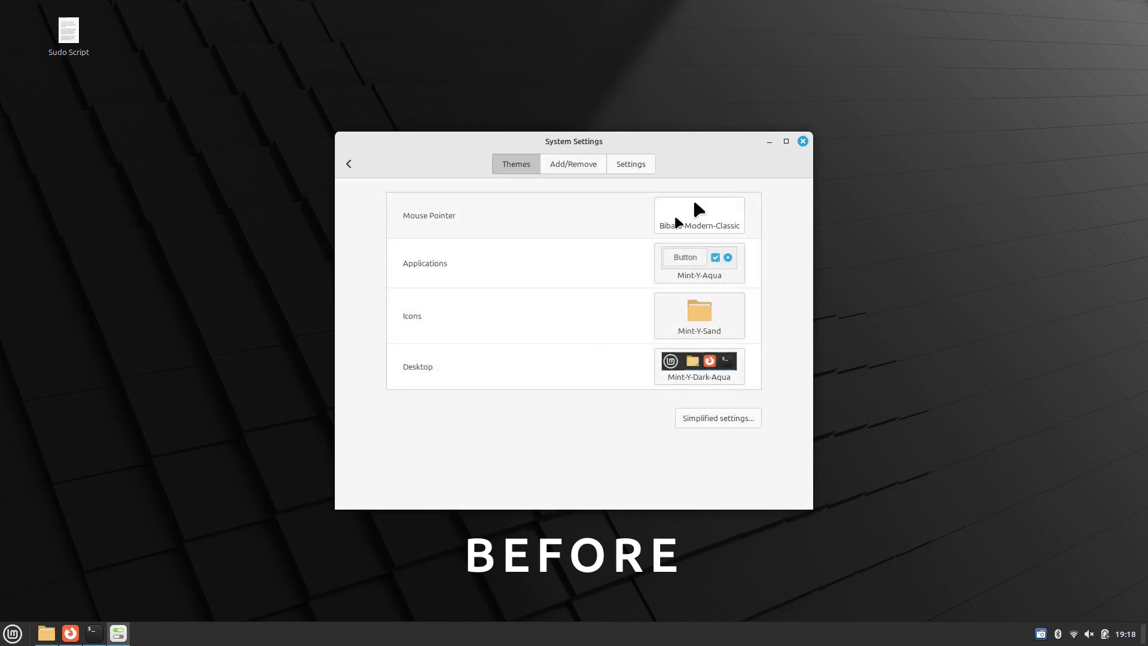
Step: Look through the available mouse pointer, application, icon and desktop themes without changing any, and close System Settings
left_click(675, 218)
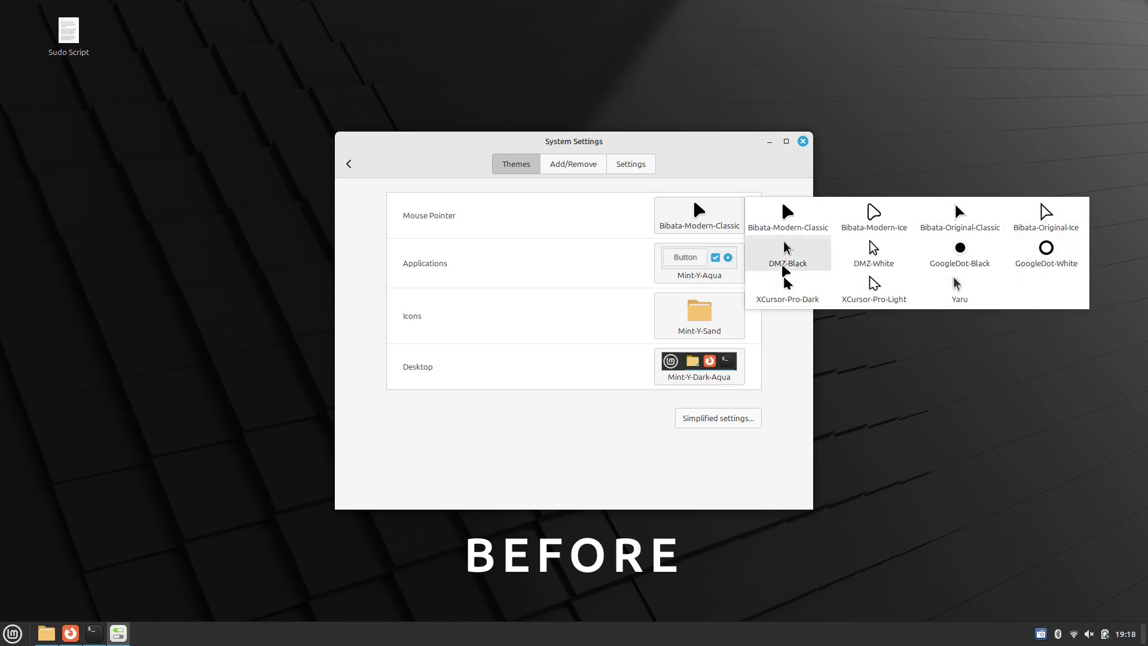
left_click(700, 259)
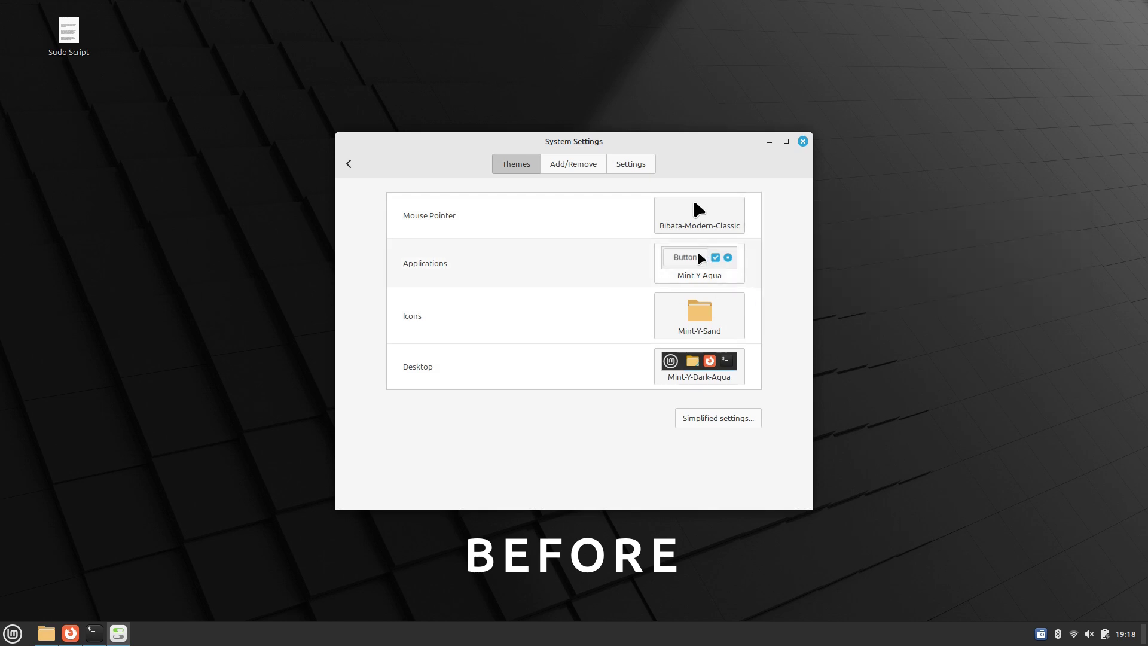
left_click(701, 259)
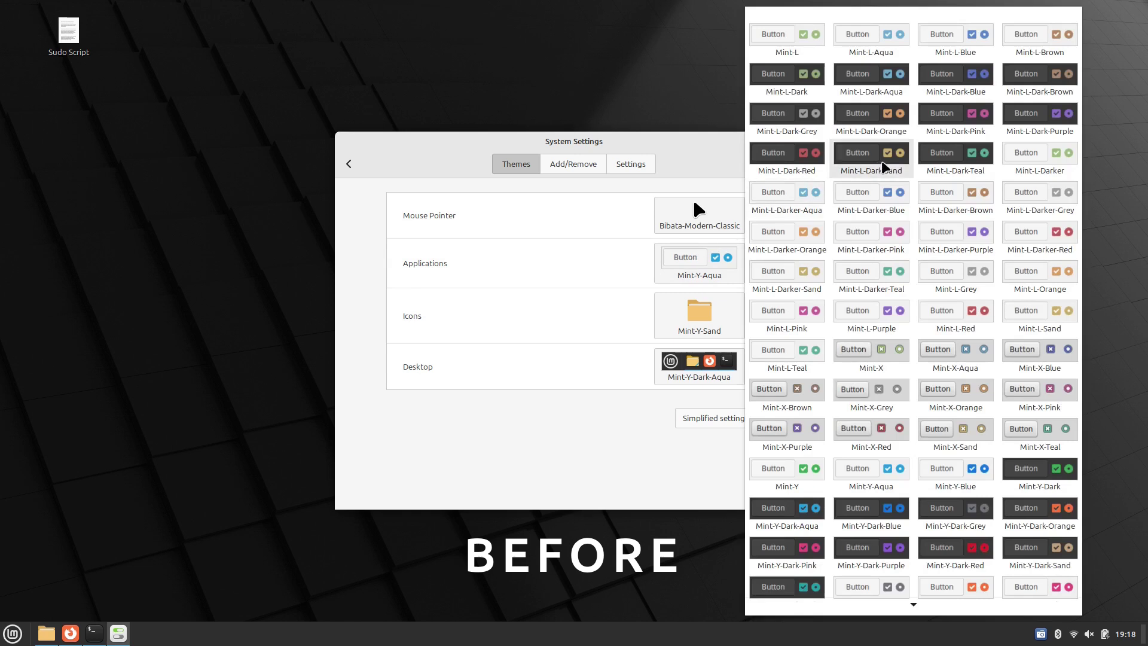
scroll(875, 315, "down", 2)
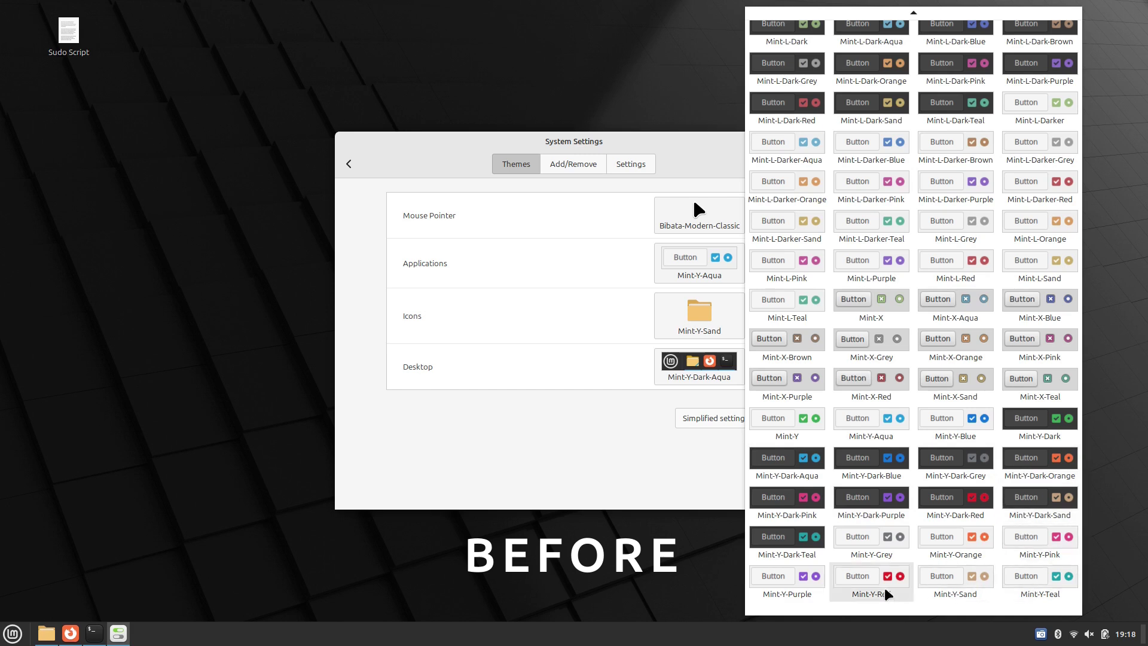
left_click(669, 500)
left_click(720, 326)
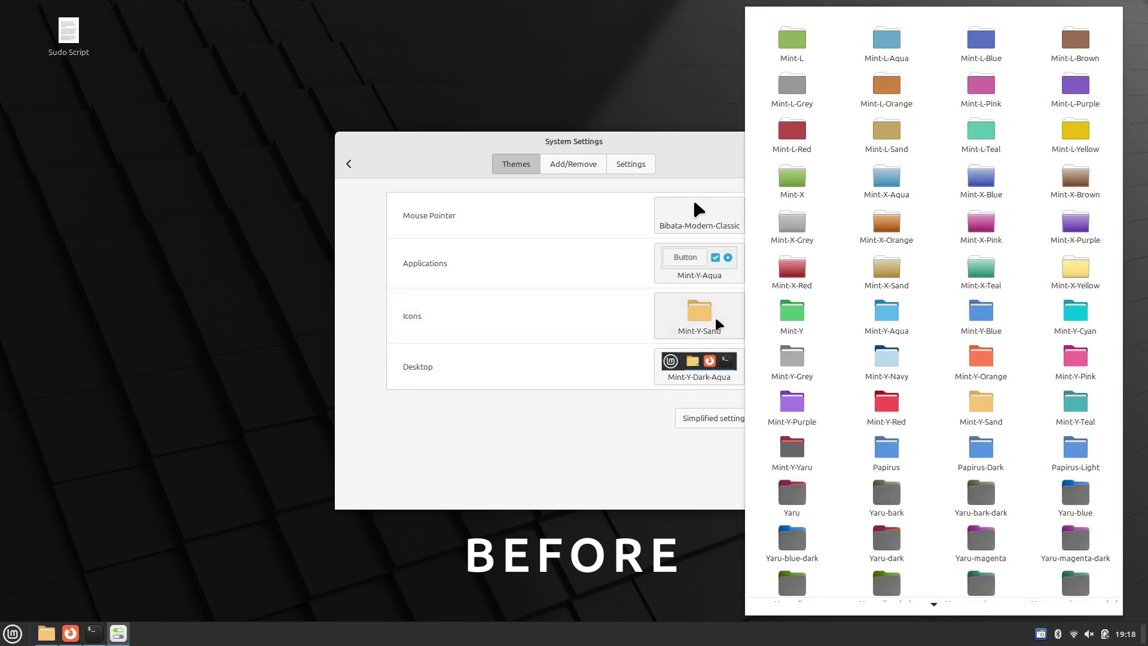
scroll(878, 391, "down", 3)
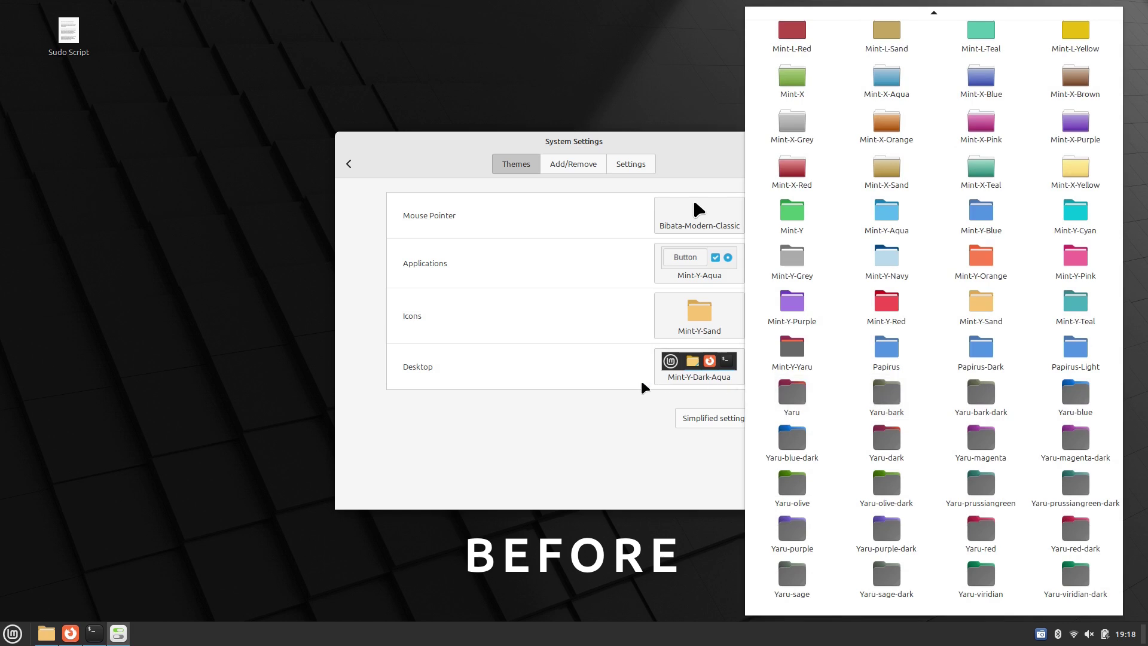
left_click(672, 373)
left_click(674, 371)
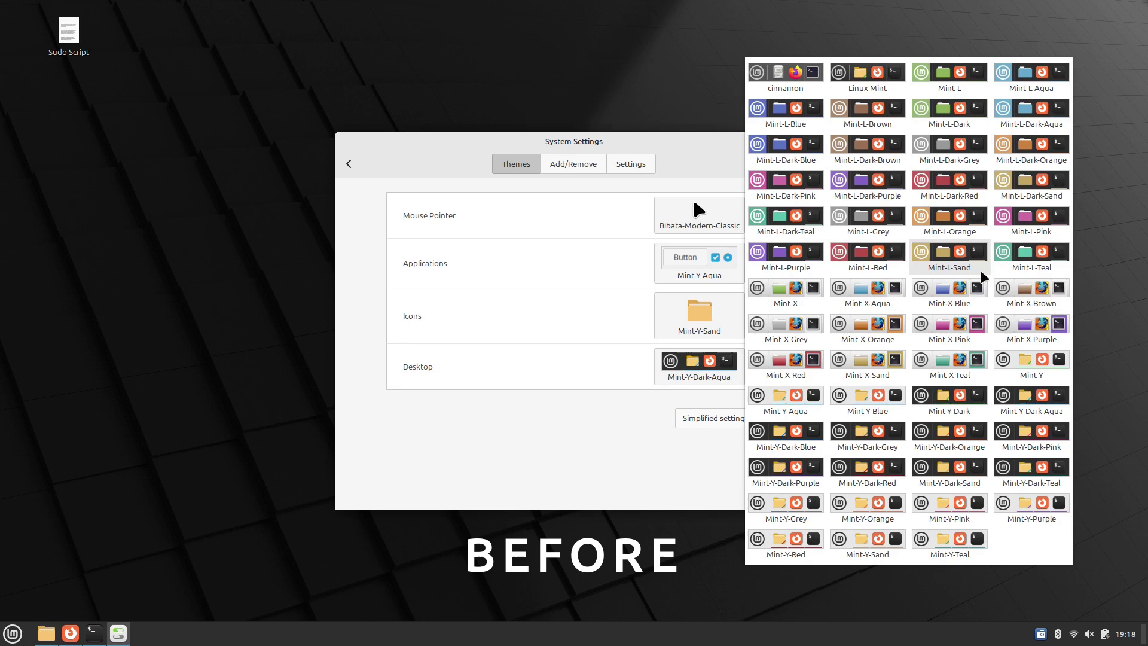
left_click(643, 435)
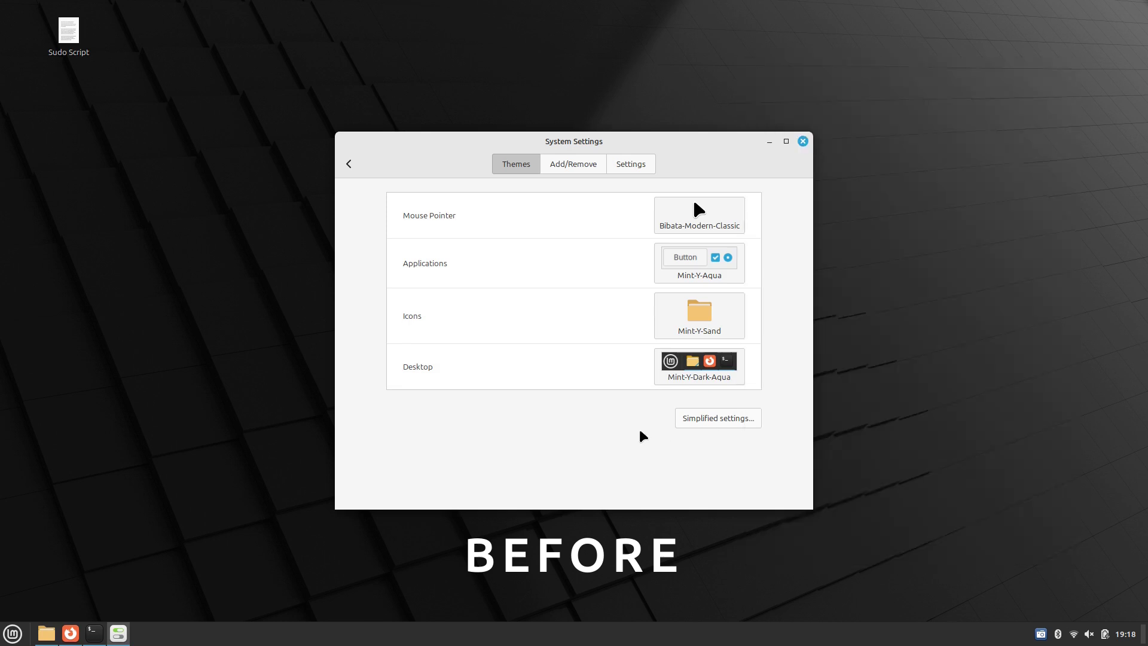
left_click(801, 141)
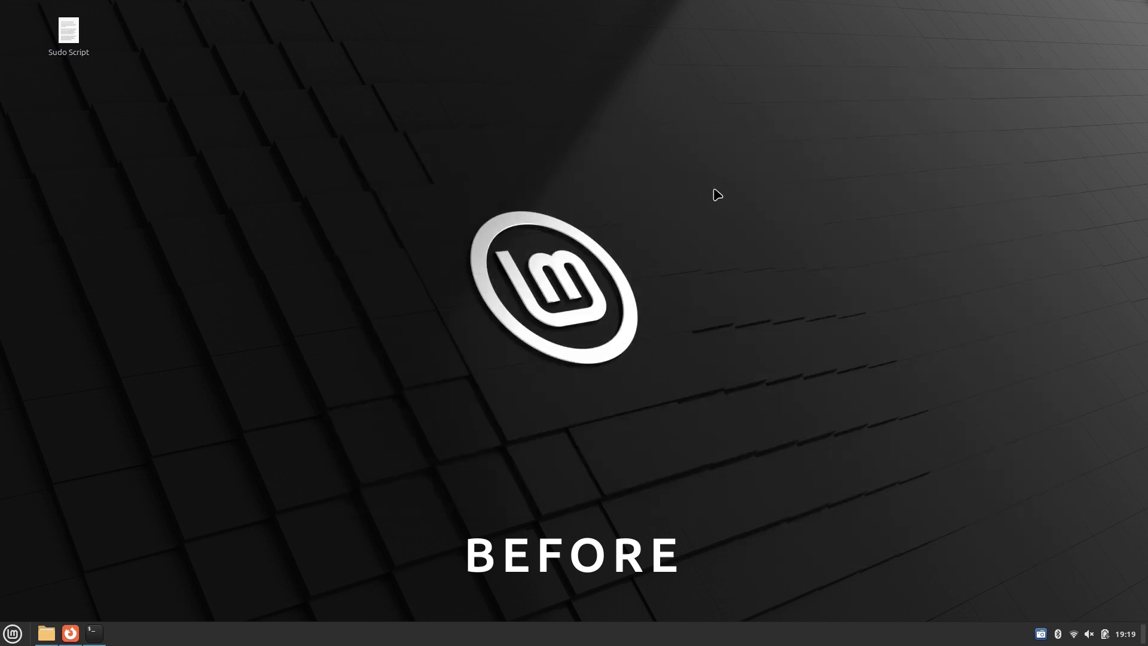
Step: In the terminal, refresh the package lists with "sudo apt update", authenticating with the account password
left_click(94, 633)
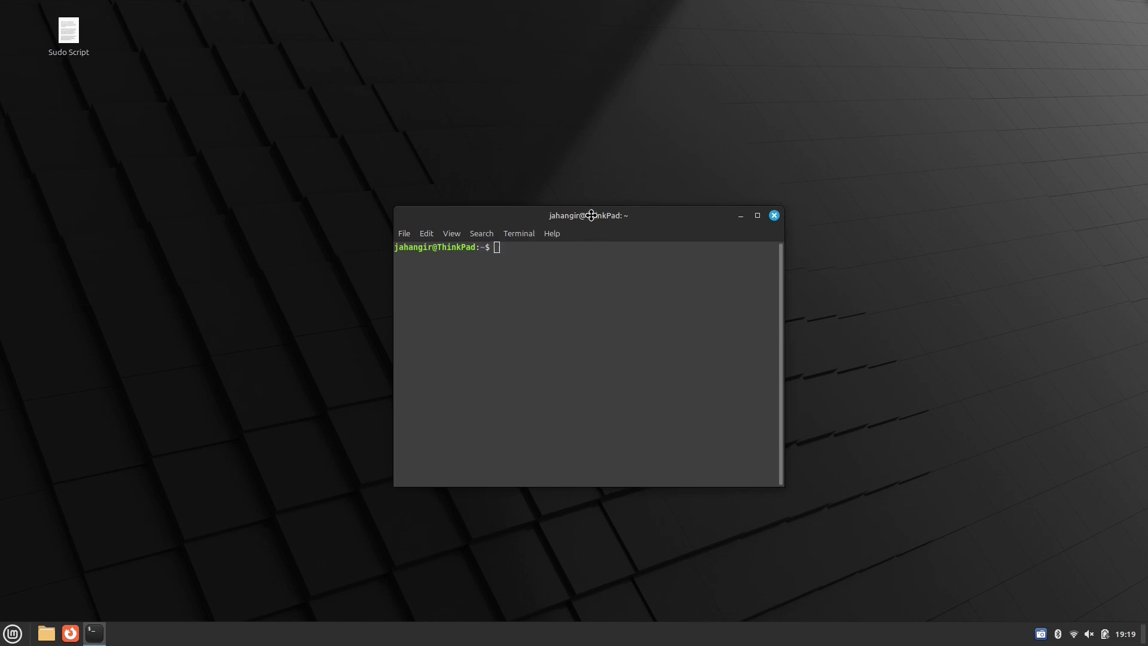
type("sudo")
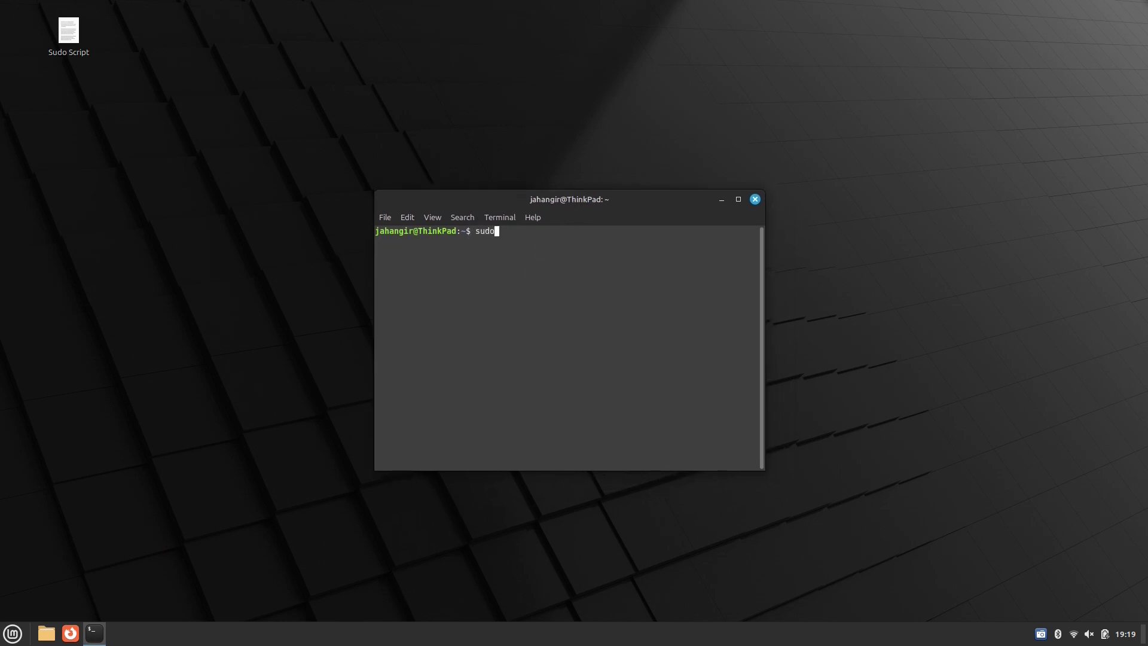
type(" apt update")
key("Return")
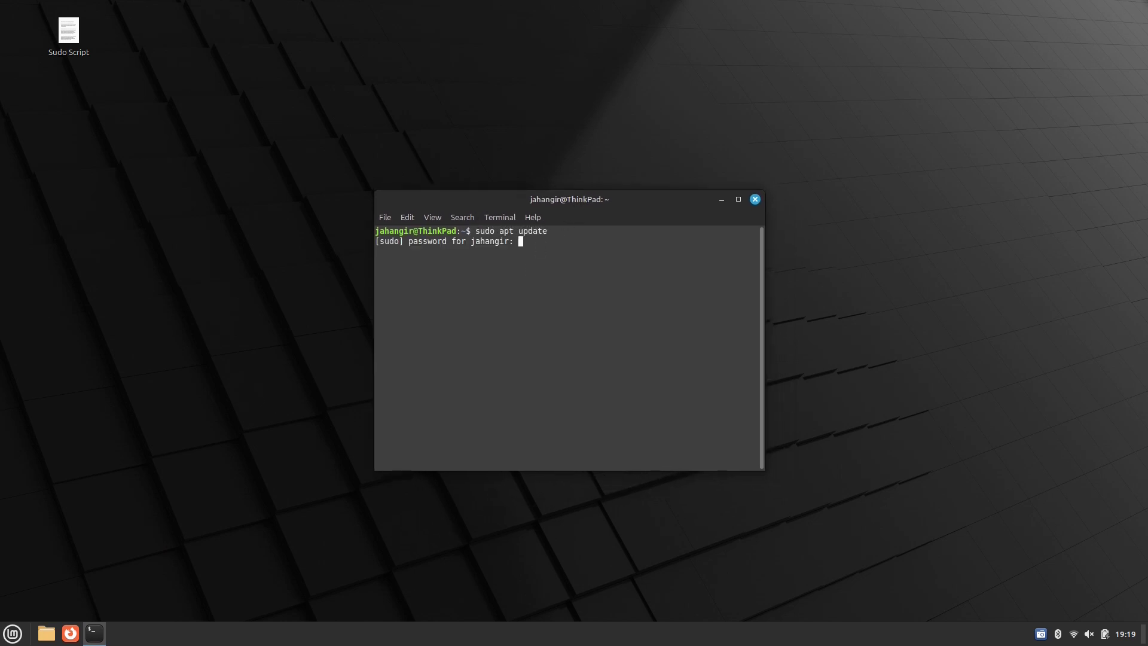
type("********")
key("Return")
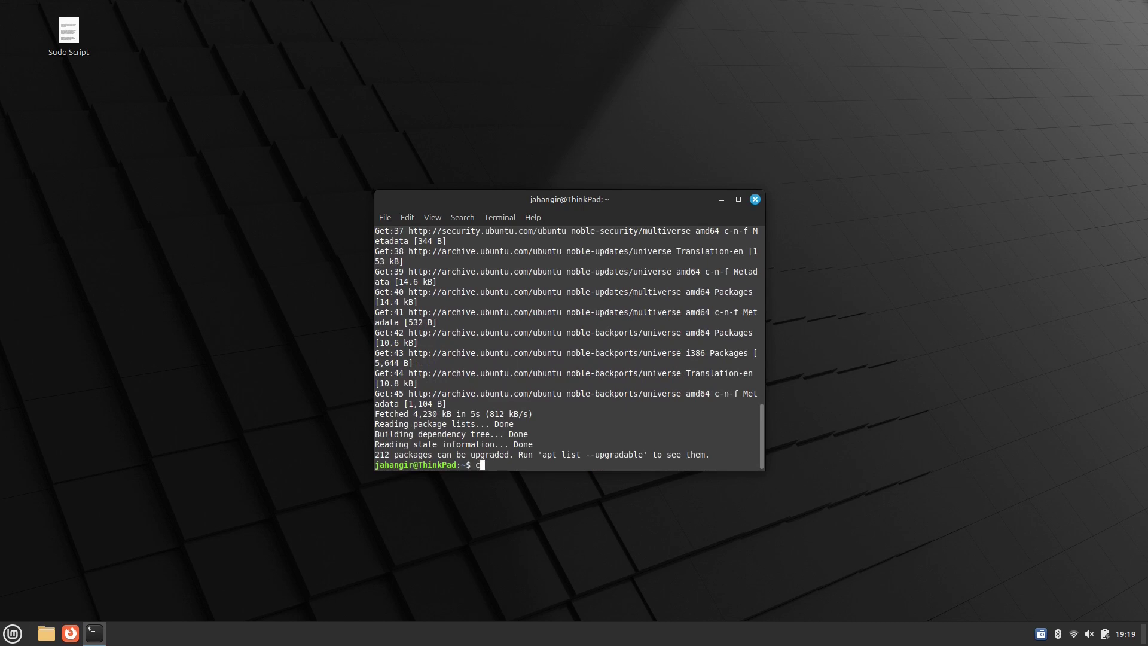
Step: Clear the terminal and install Git with "sudo apt install git", accepting the installation
type("lear")
key("Return")
type("sudo")
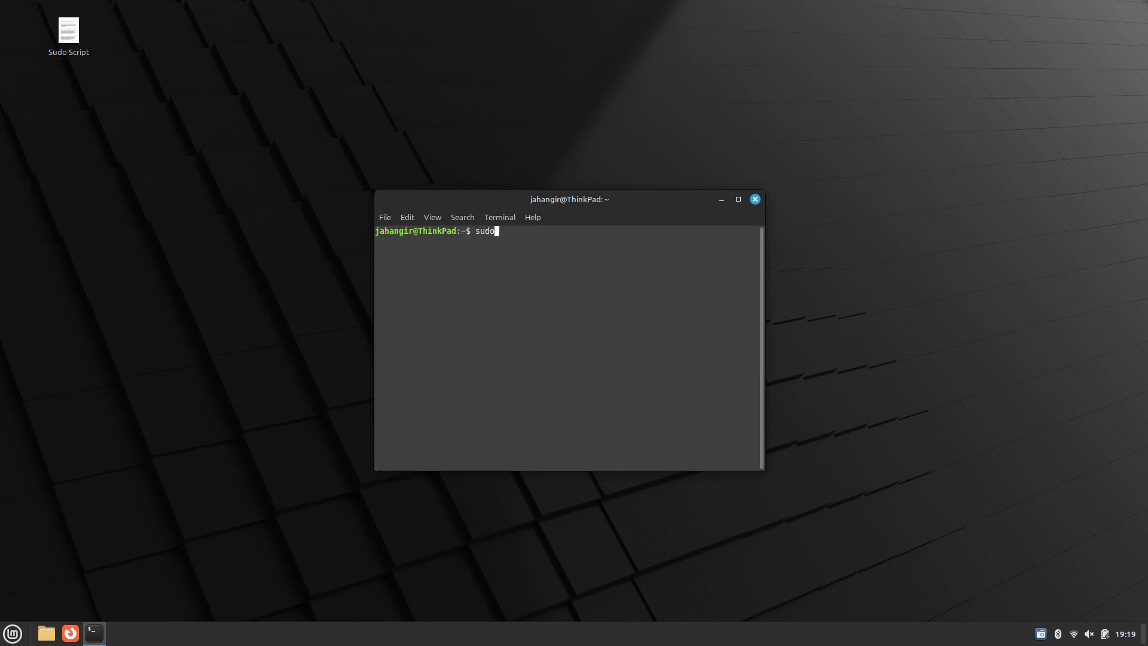
type(" apt install git")
key("Return")
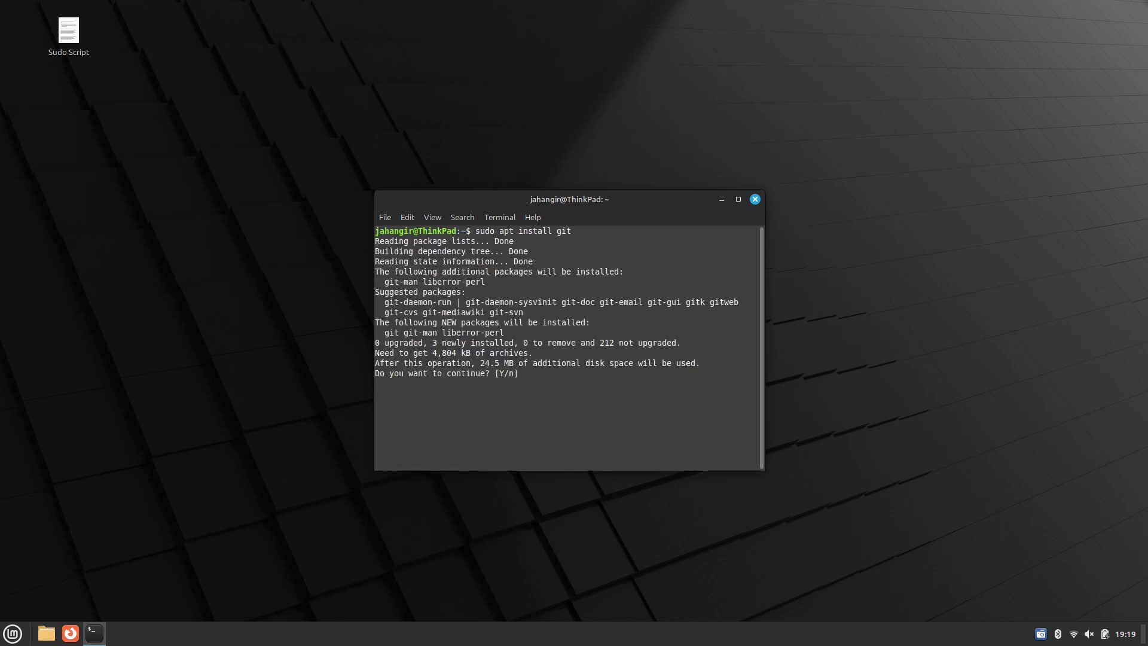
key("Return")
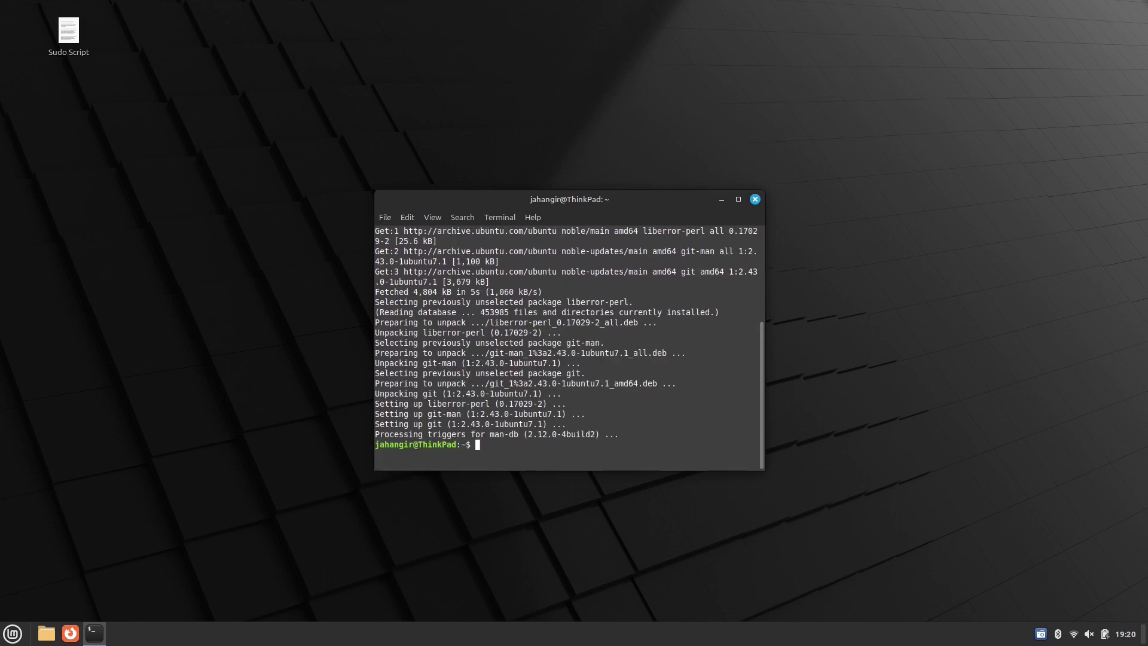
Step: Create a new folder named "Big Sur" in the home folder using the file manager
left_click(46, 633)
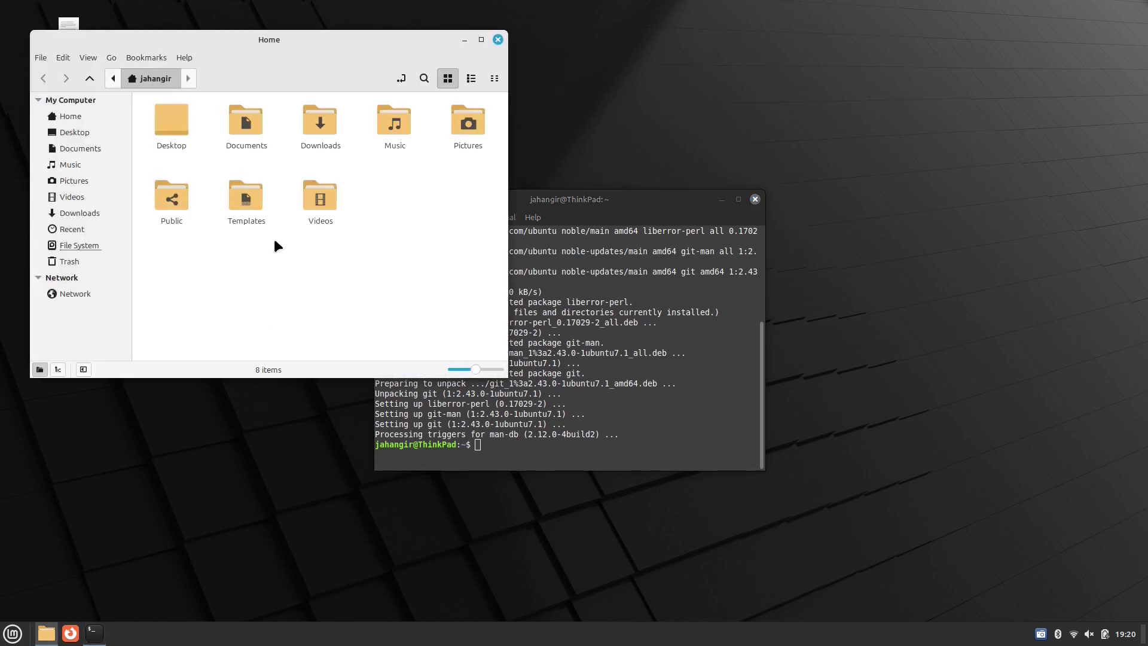
right_click(262, 265)
left_click(288, 274)
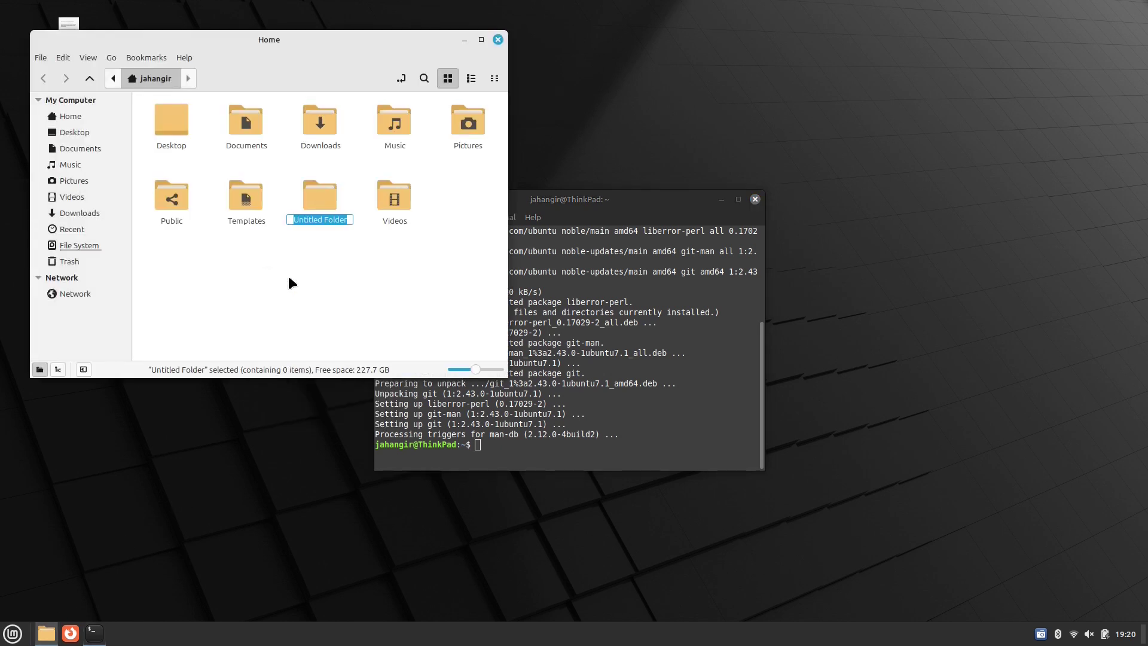
type("Big Sur")
key("Return")
Step: In the terminal, list the home directory's contents and change into the Big Sur folder
left_click(531, 451)
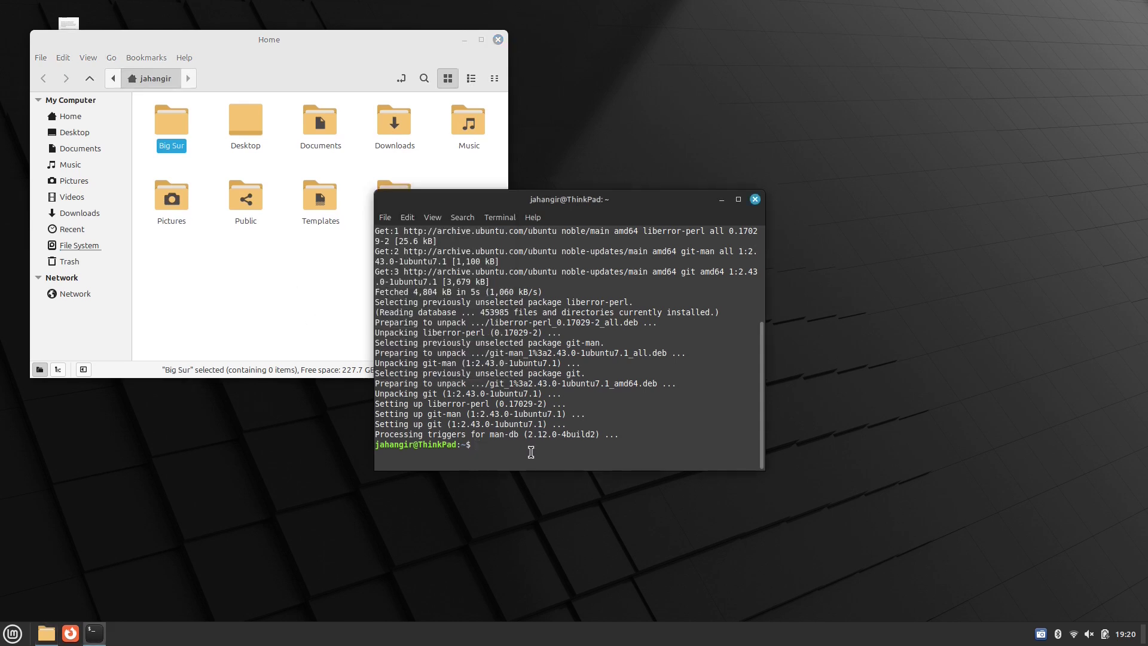
type("ls")
key("Return")
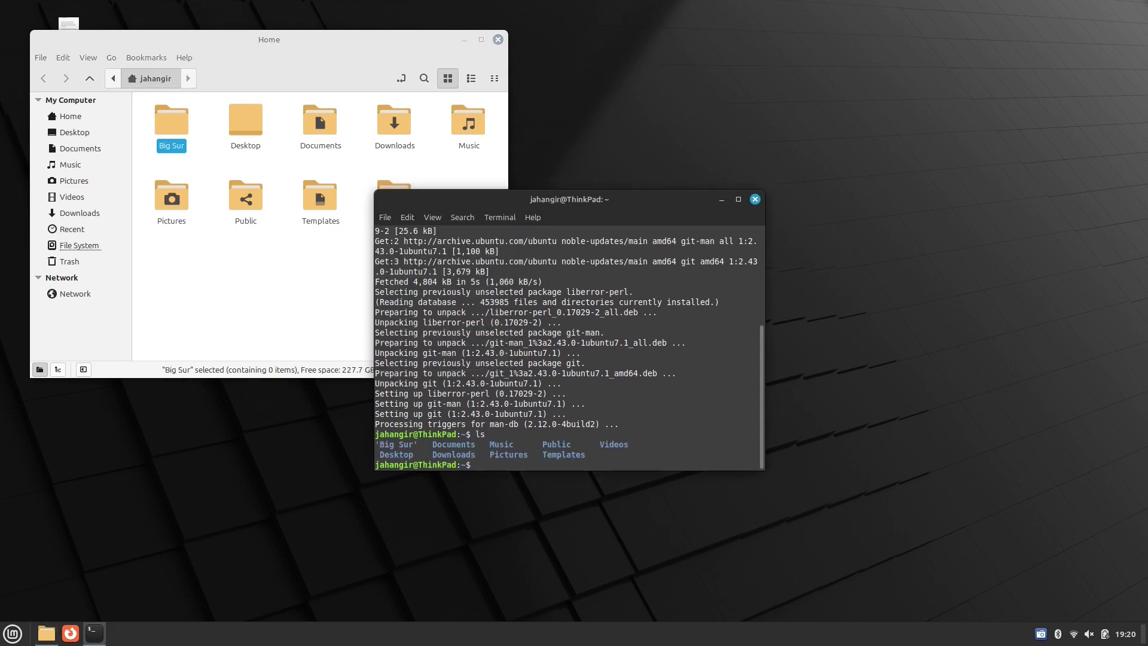
type("cd B")
key("Tab")
key("Return")
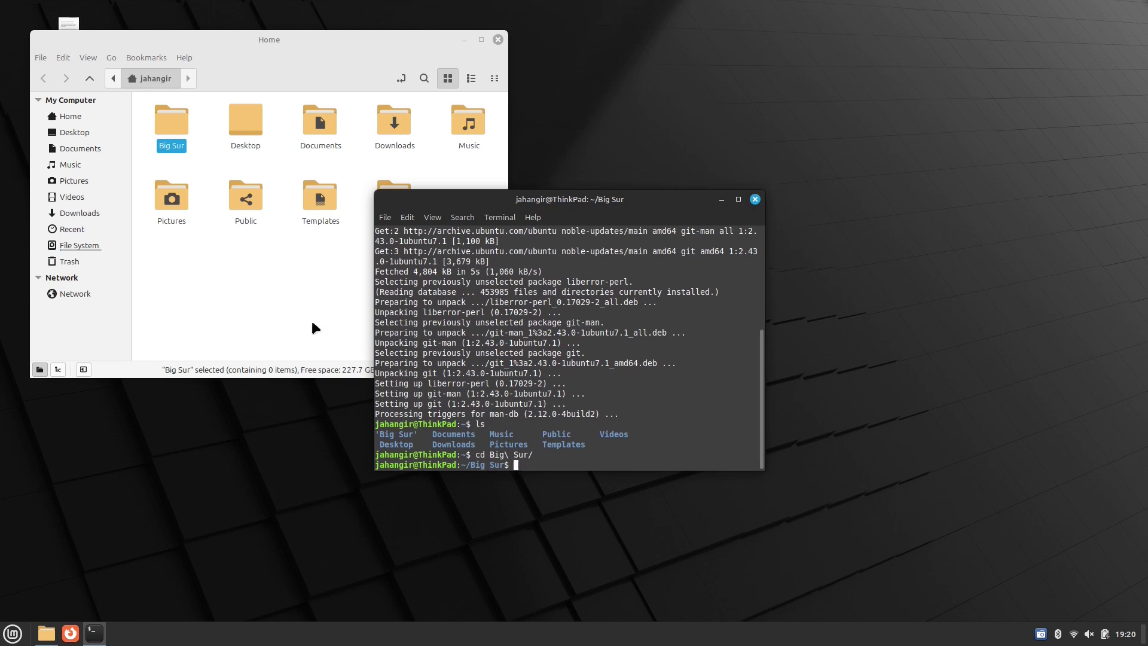
Step: Open the Sudo Script text file from the desktop and move its window clear of the terminal
left_click(70, 25)
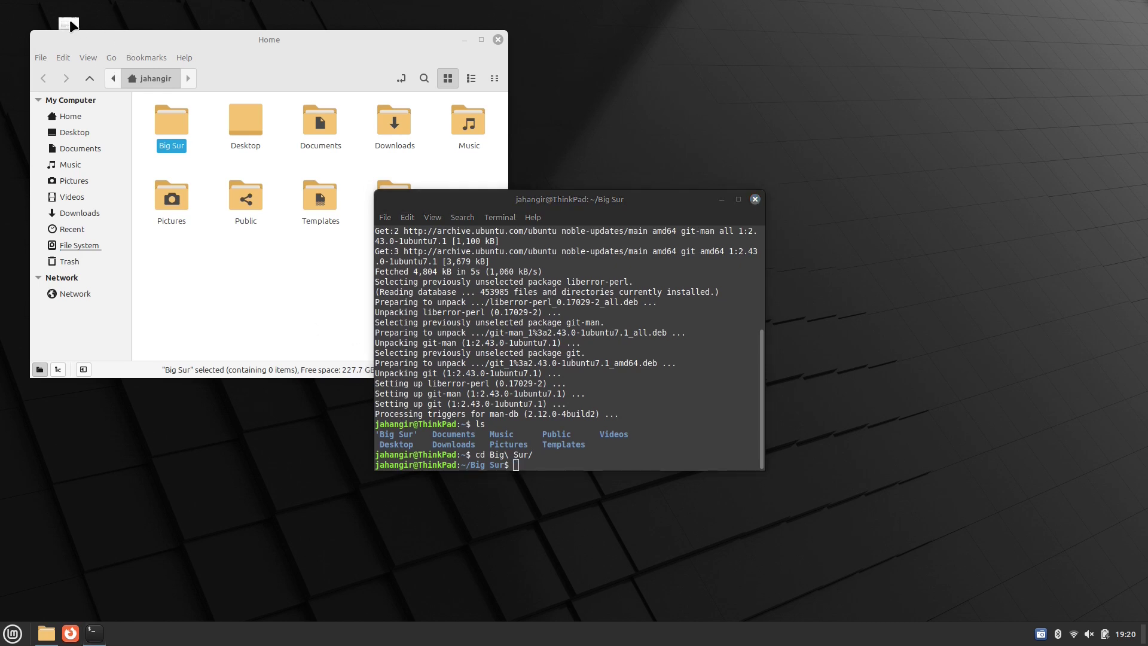
double_click(71, 25)
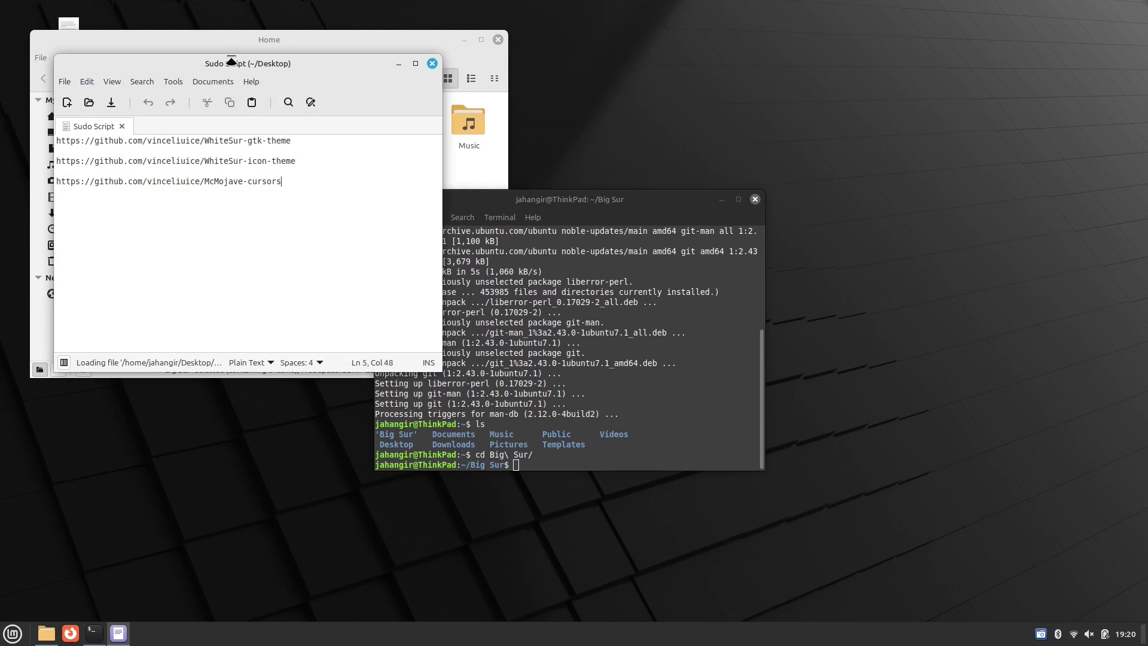
left_click_drag(234, 57, 955, 89)
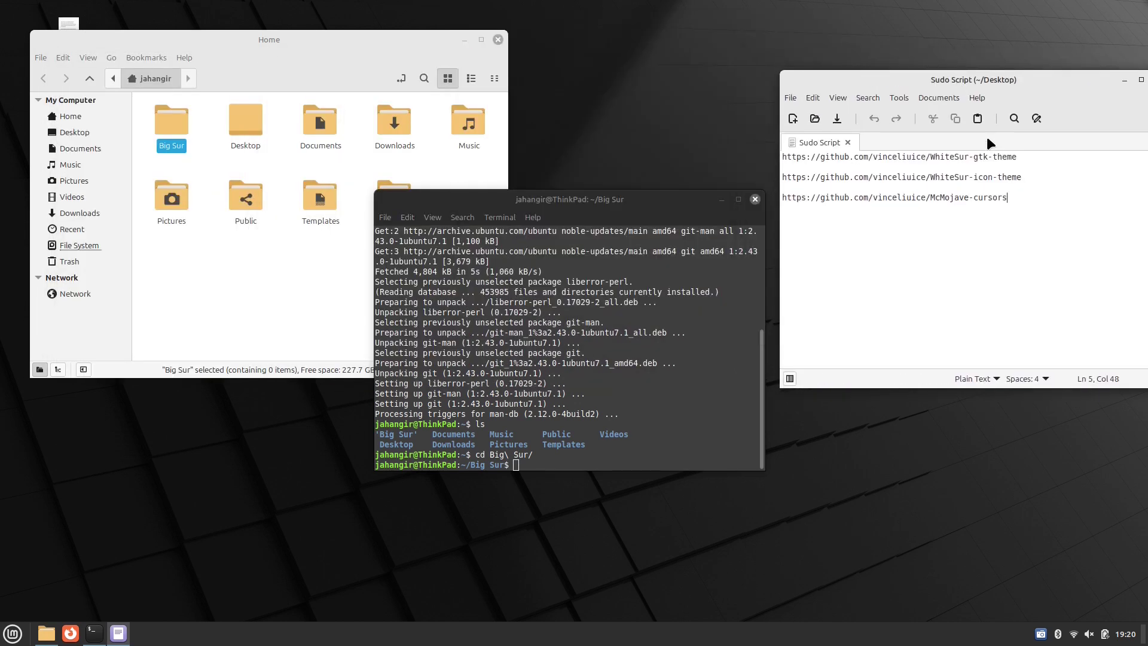
Step: Copy the WhiteSur-gtk-theme link from the text file and clone that repository into the Big Sur folder with git clone
left_click(1025, 160)
left_click_drag(1002, 158, 929, 157)
left_click(1017, 158)
left_click_drag(1017, 157, 764, 150)
key("ctrl+c")
left_click(628, 388)
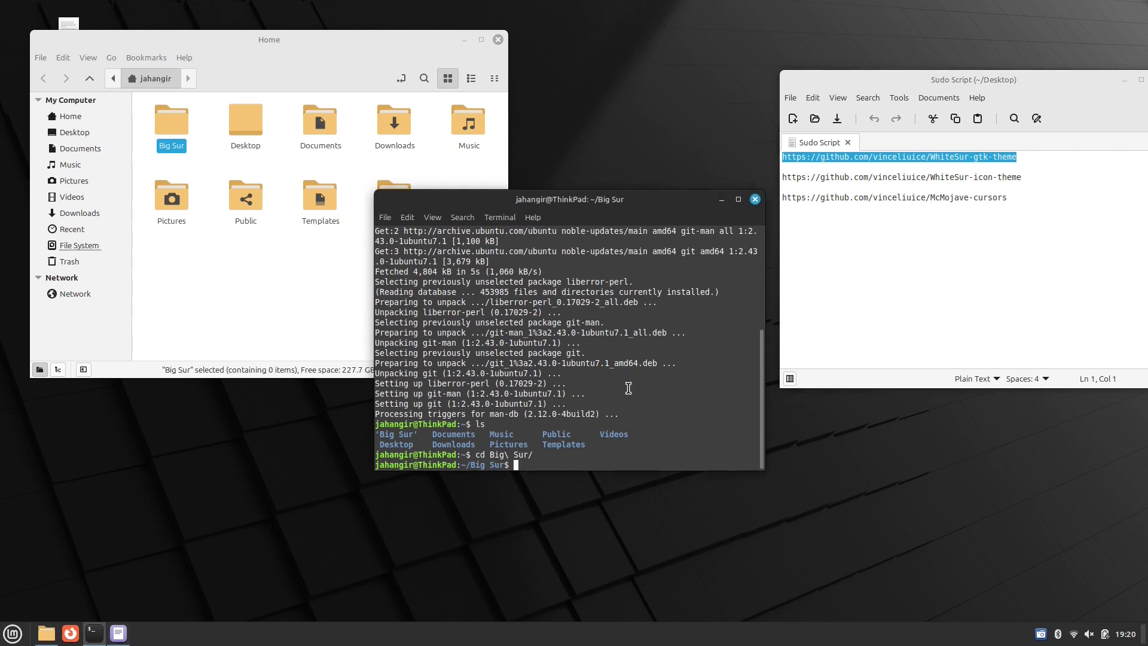
type("git clone")
key("ctrl+shift+v")
key("Return")
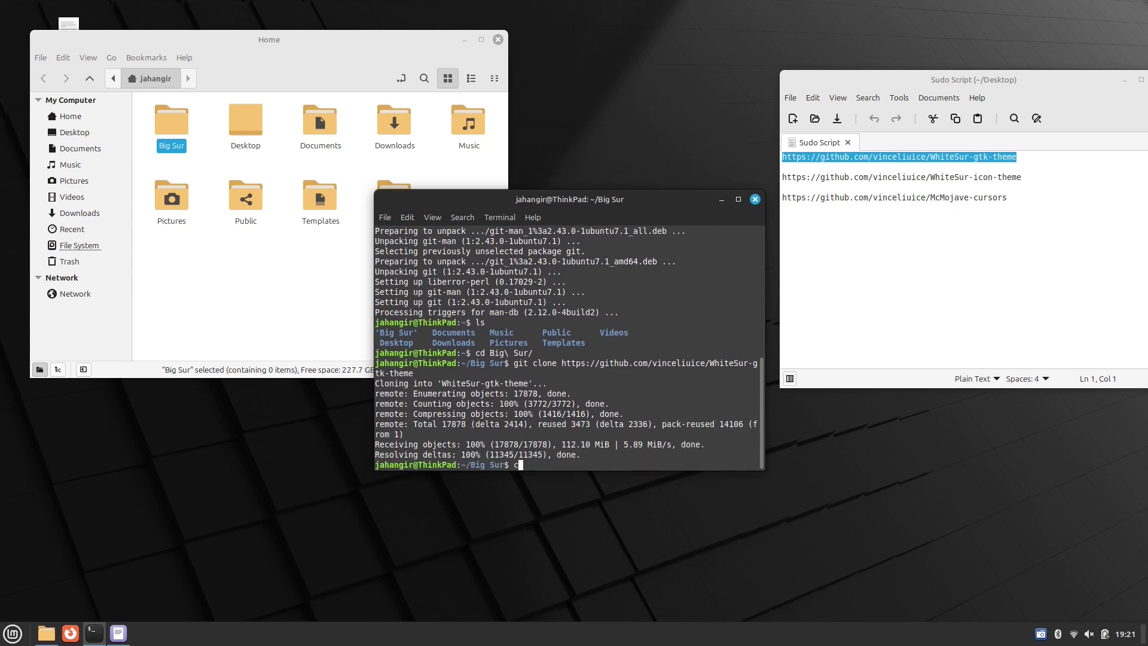
Step: Clear the terminal, then clone the WhiteSur-icon-theme repository into the Big Sur folder using its link from the Sudo Script file
type("lear")
key("Return")
type("g")
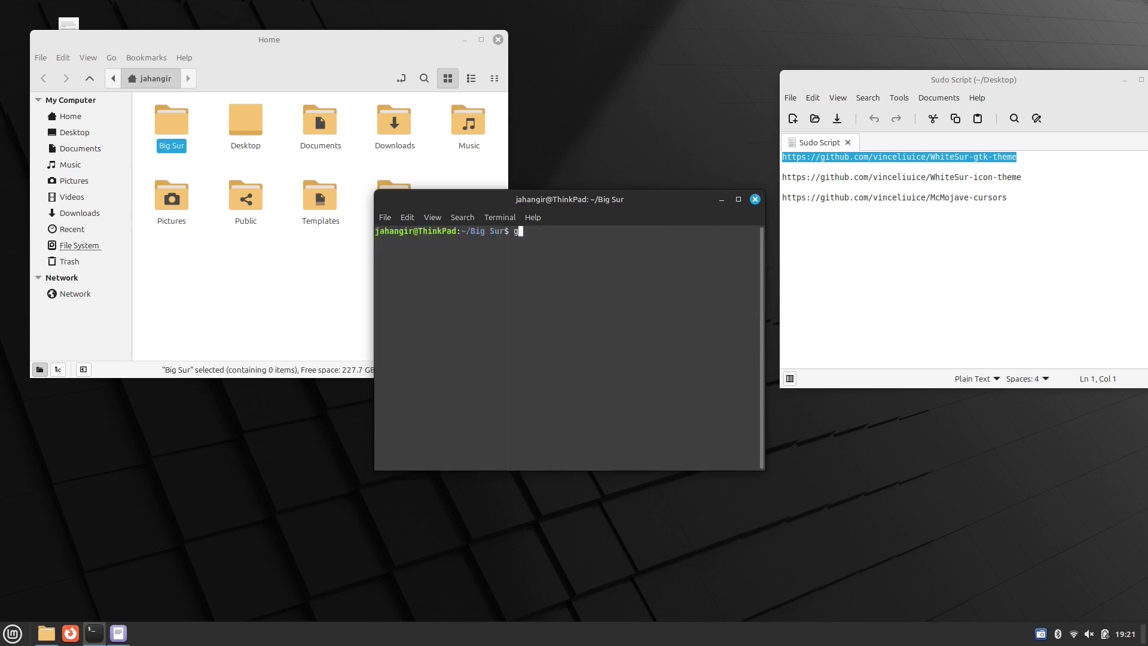
type("it clone")
left_click_drag(1021, 178, 780, 181)
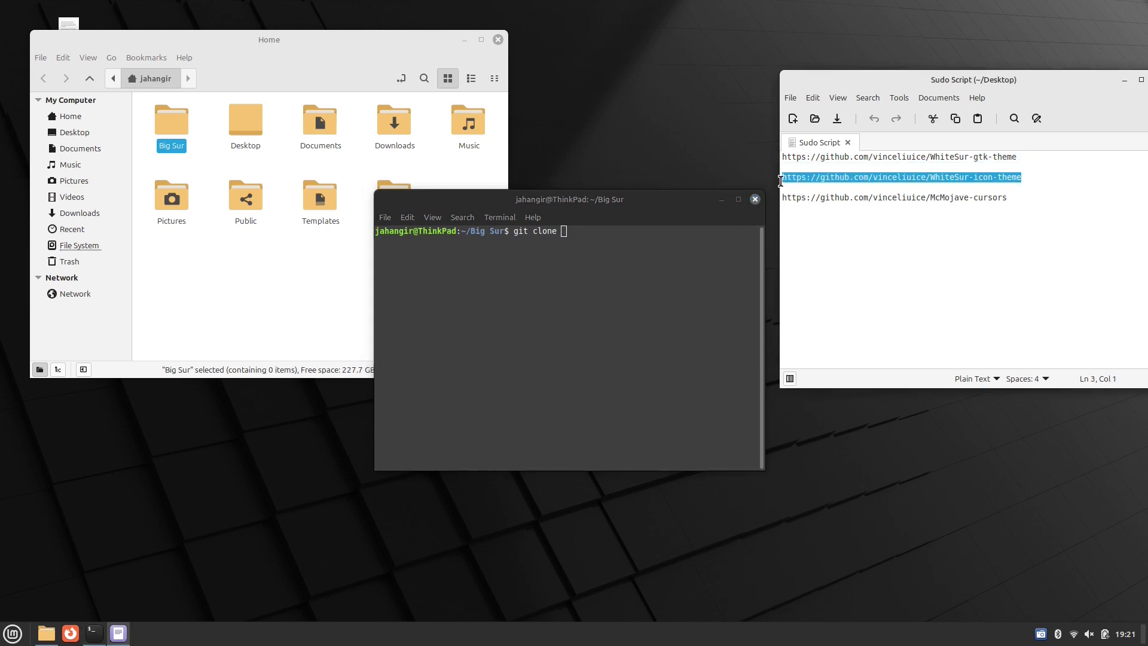
right_click(784, 182)
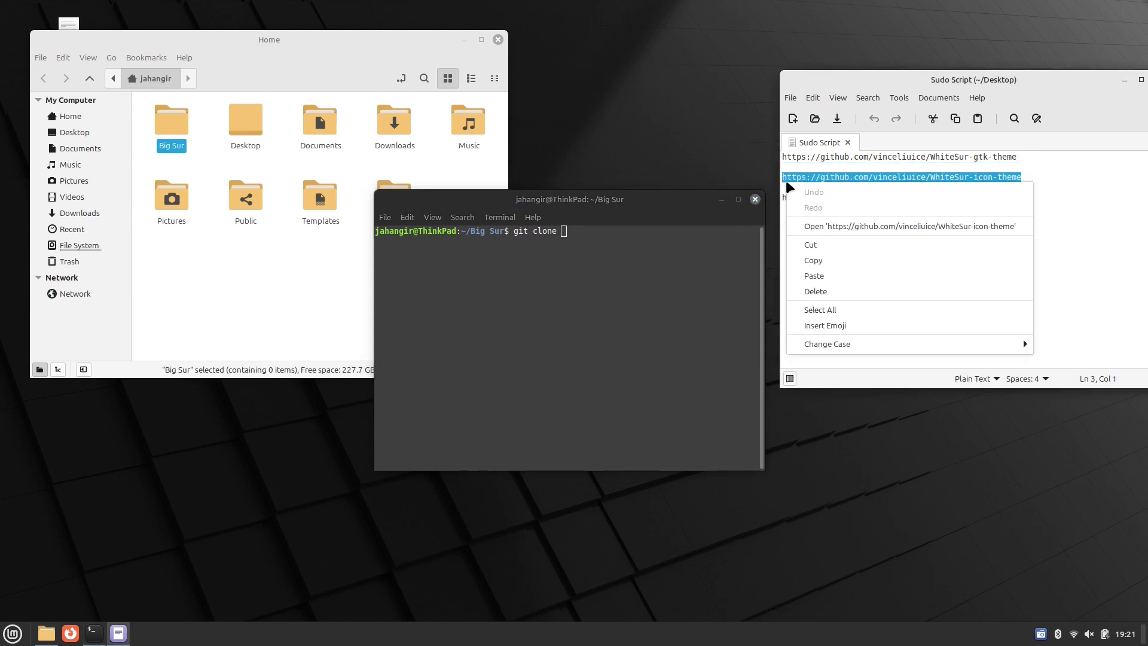
left_click(816, 260)
left_click(670, 260)
right_click(669, 261)
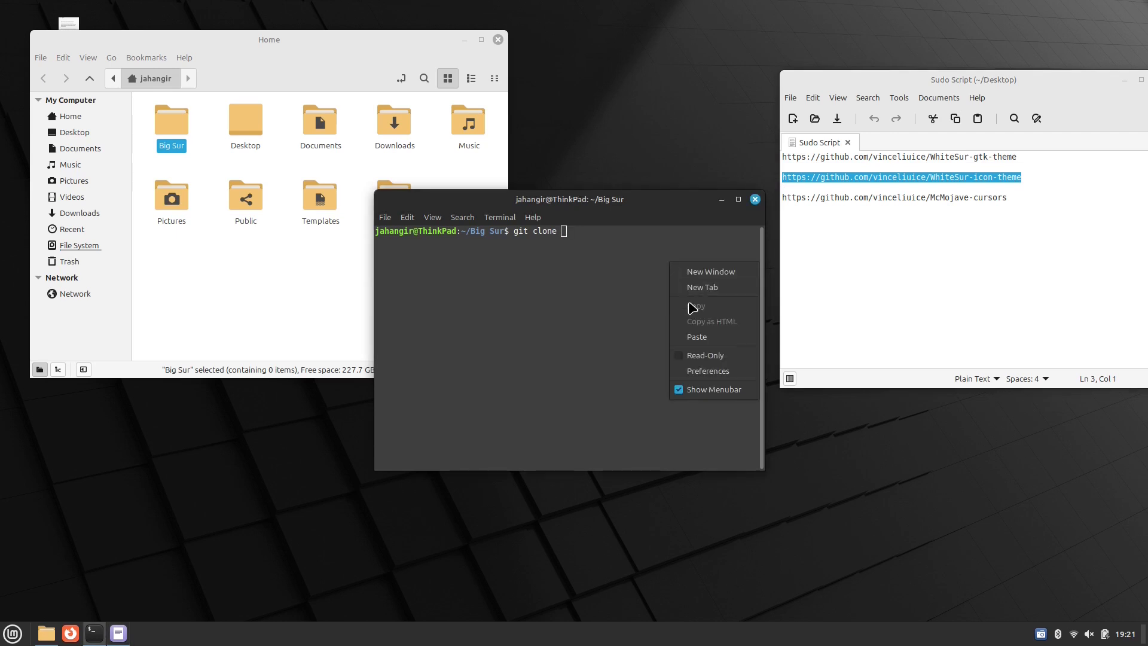
left_click(694, 340)
key("Return")
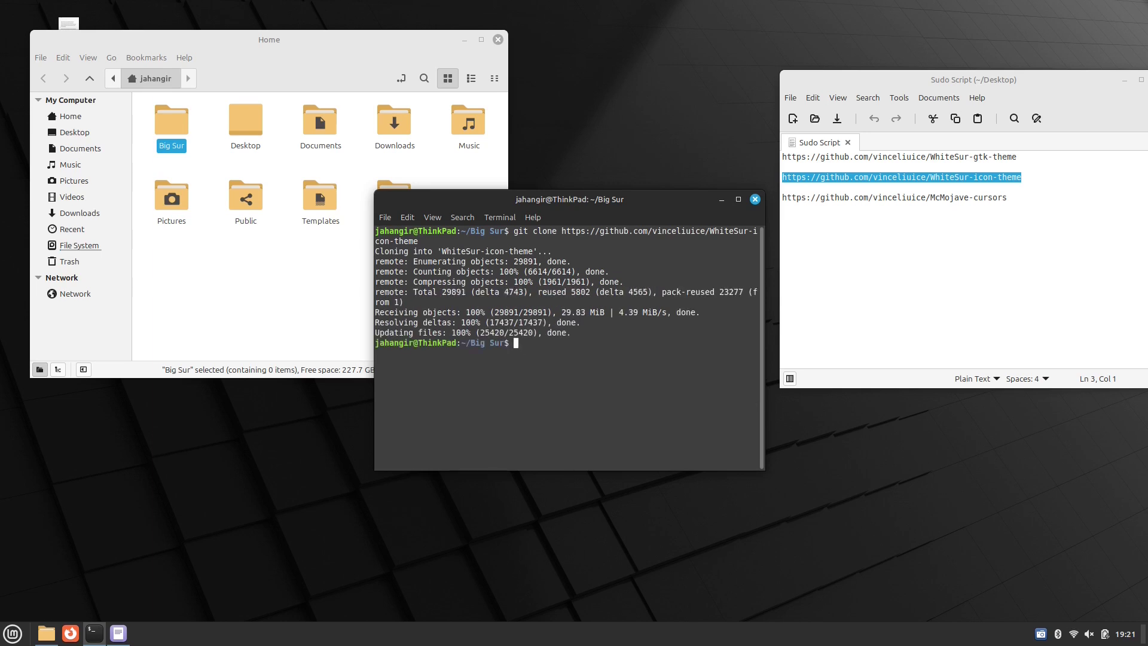
Step: Copy the McMojave-cursors link from the text file and clone that repository into the Big Sur folder with git clone
type("it clone")
left_click_drag(1009, 198, 781, 197)
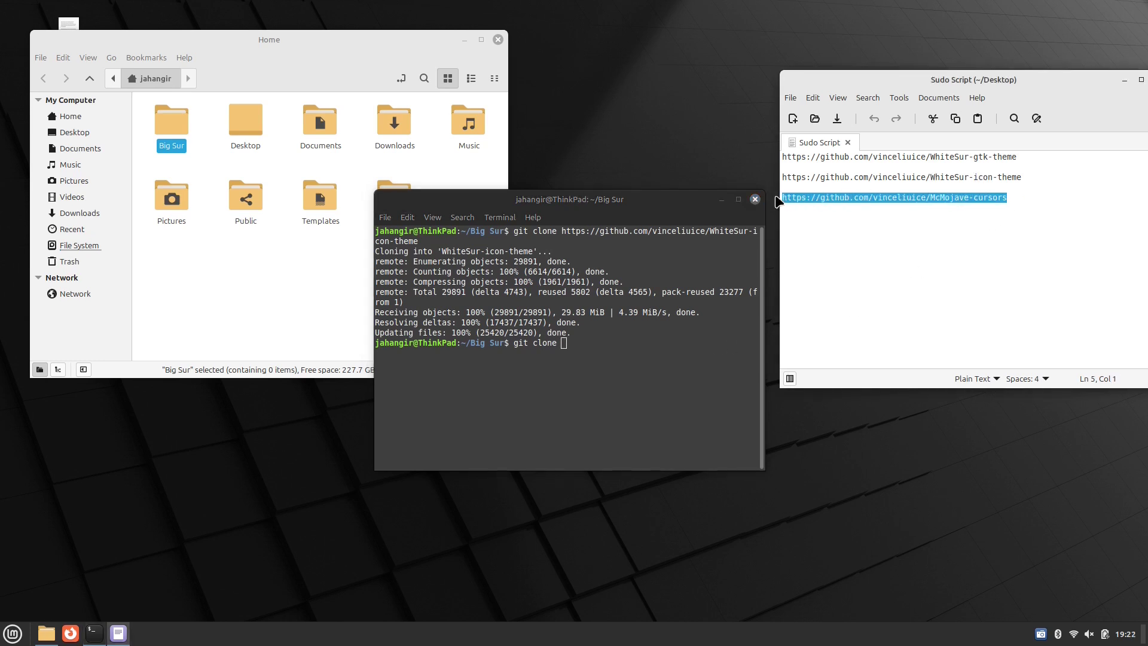
right_click(811, 203)
left_click(836, 277)
right_click(672, 342)
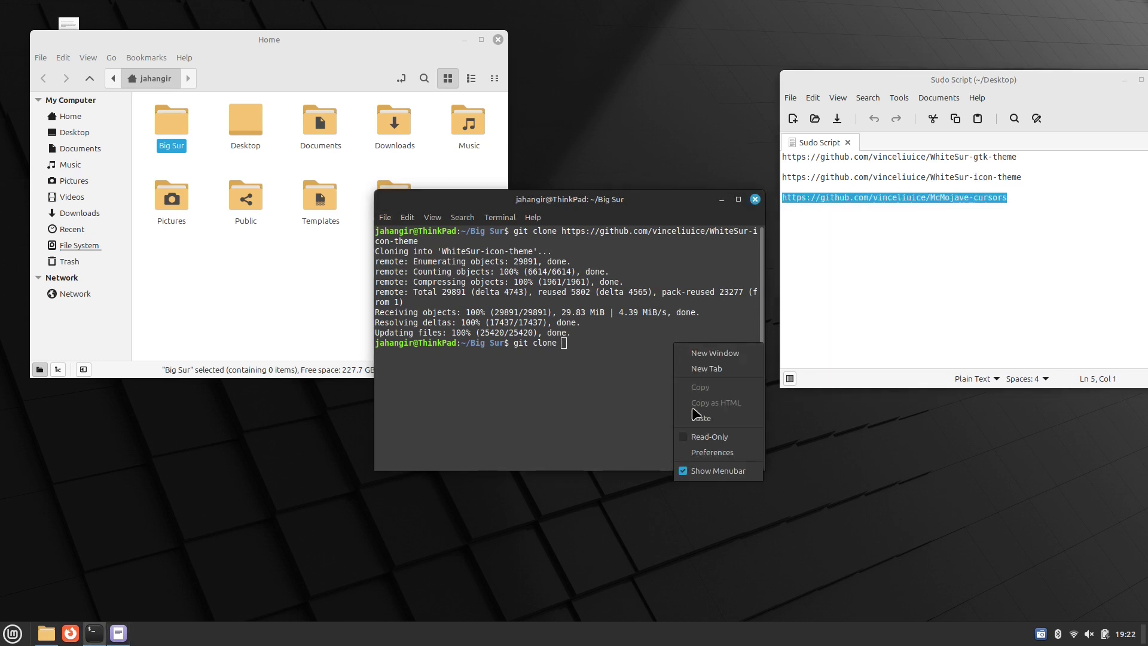
left_click(699, 417)
key("Return")
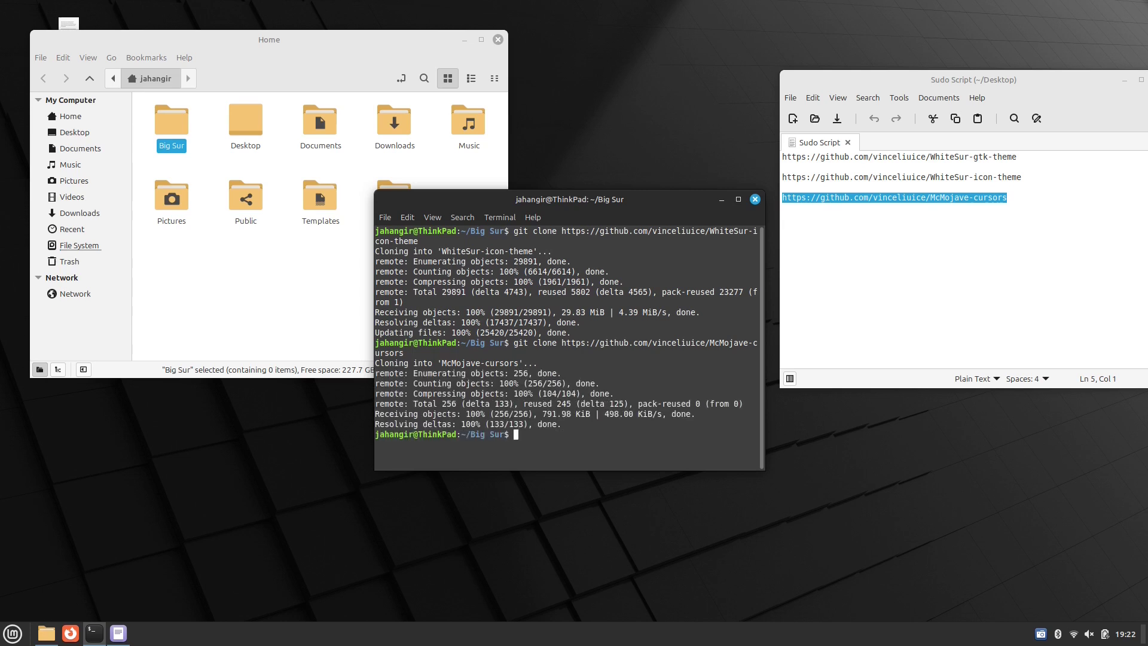
Step: Open the Big Sur folder in the file manager to check the cloned repositories
left_click(335, 336)
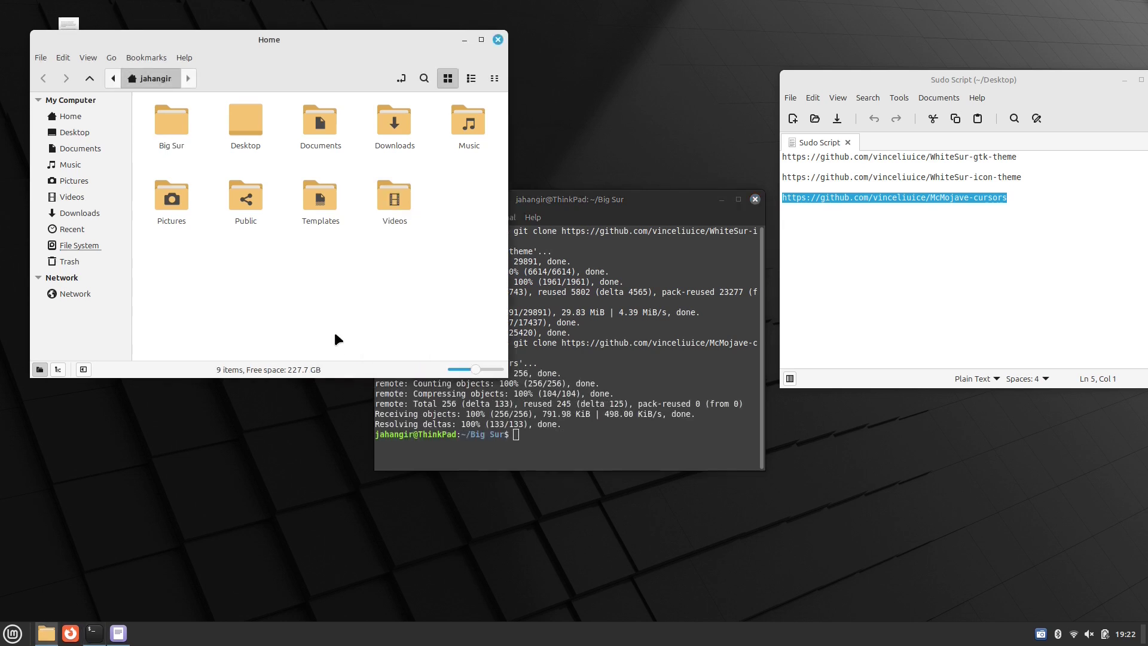
double_click(166, 132)
left_click_drag(374, 185, 183, 103)
left_click(193, 195)
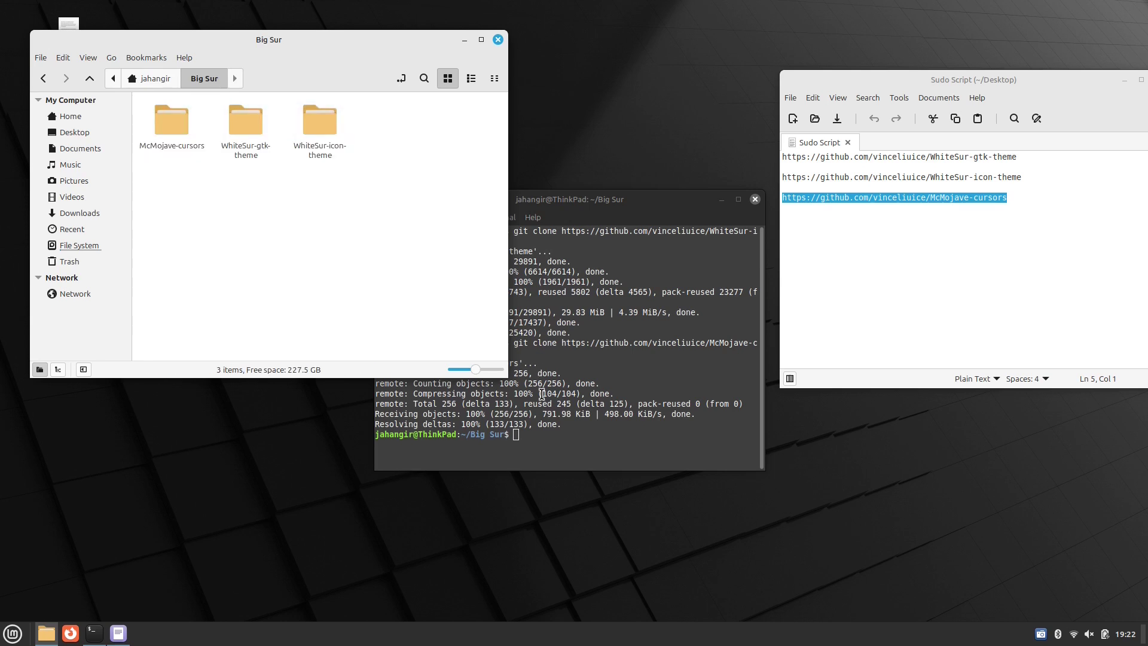
Step: Clear the terminal and change into the WhiteSur-gtk-theme folder
left_click(544, 435)
type("clear")
key("Return")
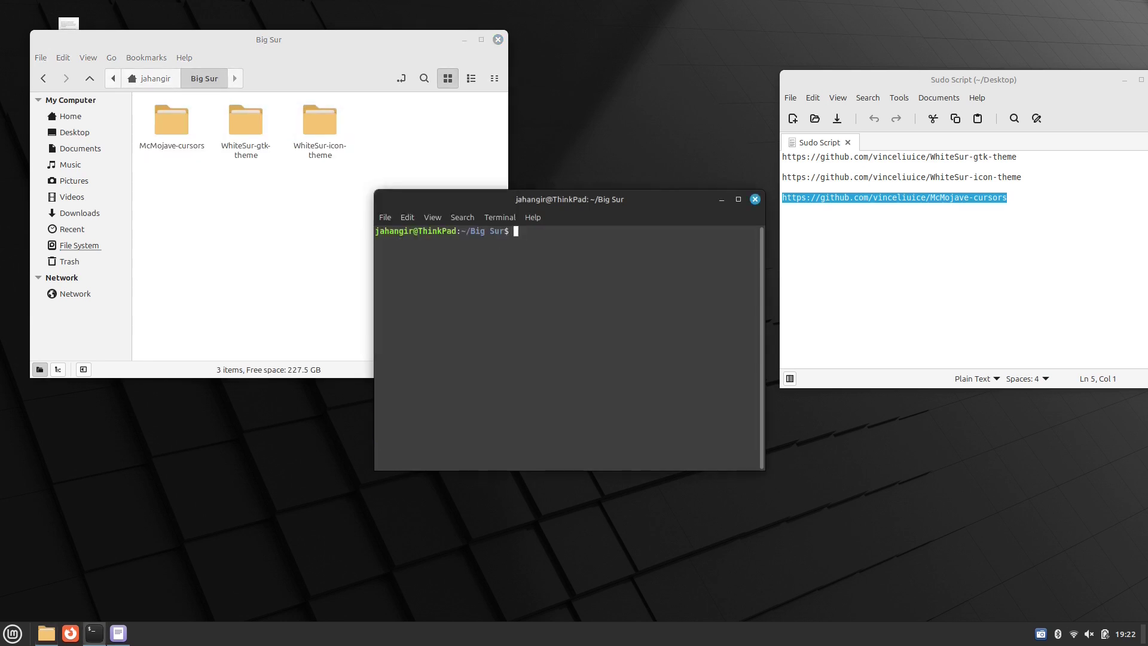
type("cd W")
key("Tab")
type("g")
key("Tab")
key("Return")
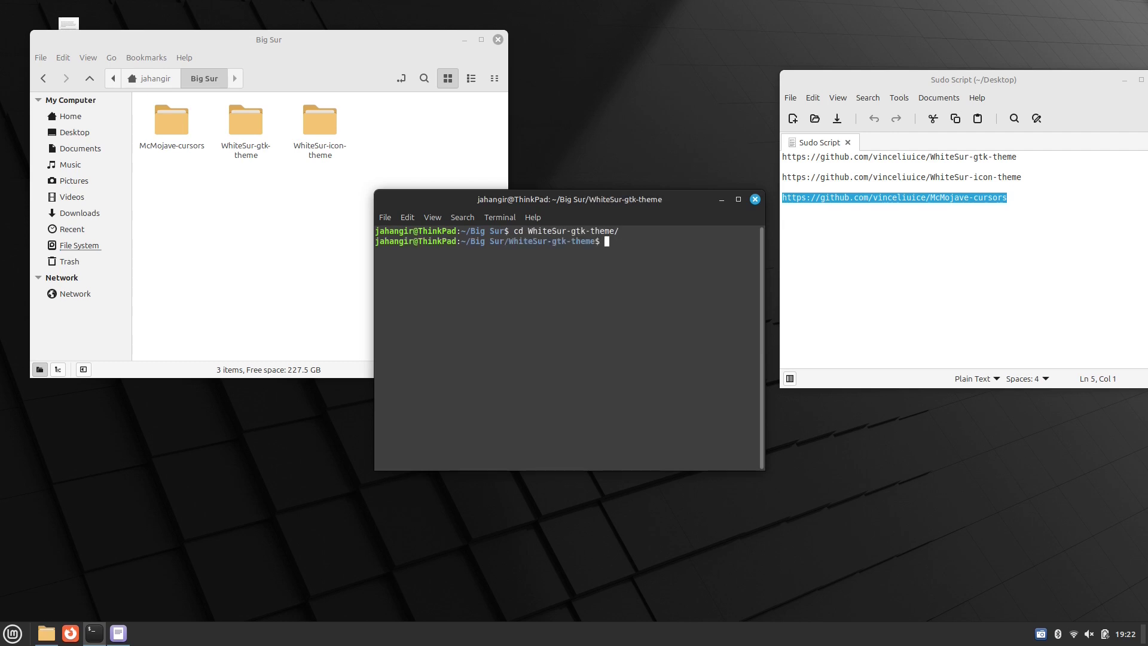
Step: List the WhiteSur-gtk-theme folder's contents and run its ./install.sh script
type("ls")
key("Return")
type("./")
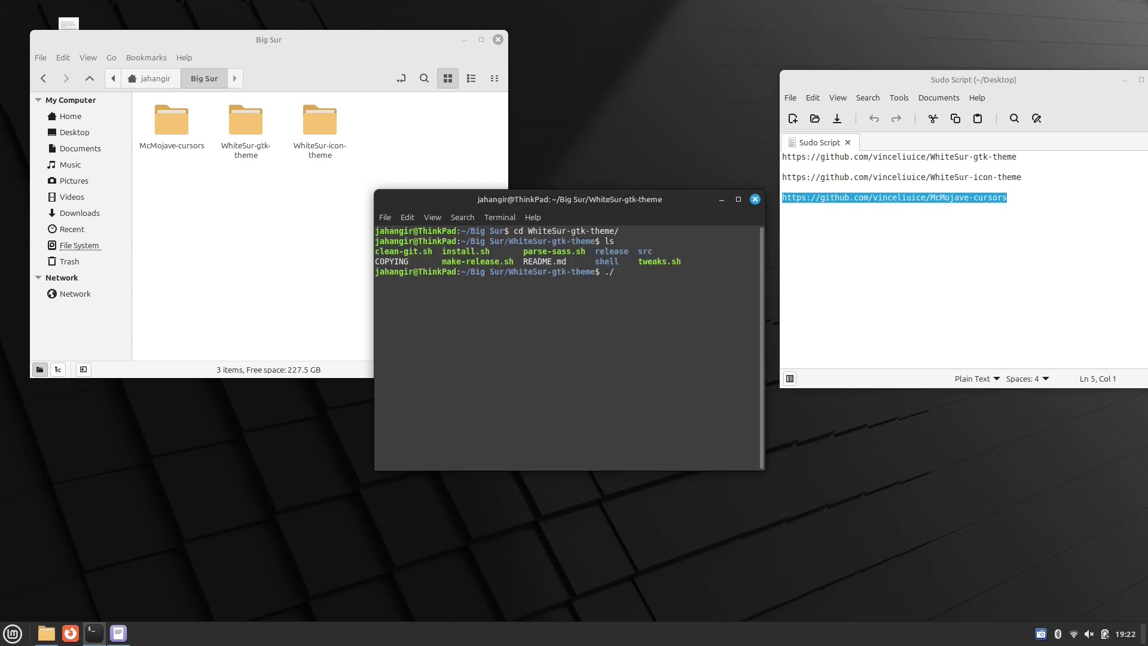
type("i")
key("Tab")
key("Return")
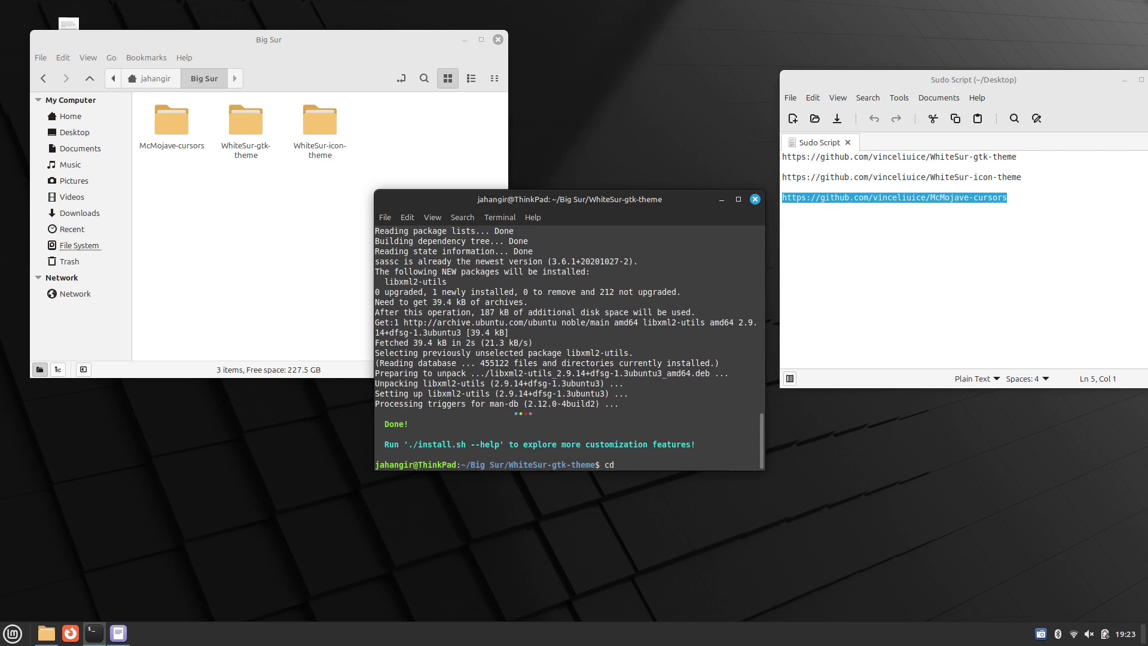
Step: Go back up to the Big Sur folder, clear the terminal, and change into the WhiteSur-icon-theme folder
type("..")
key("Return")
type("c")
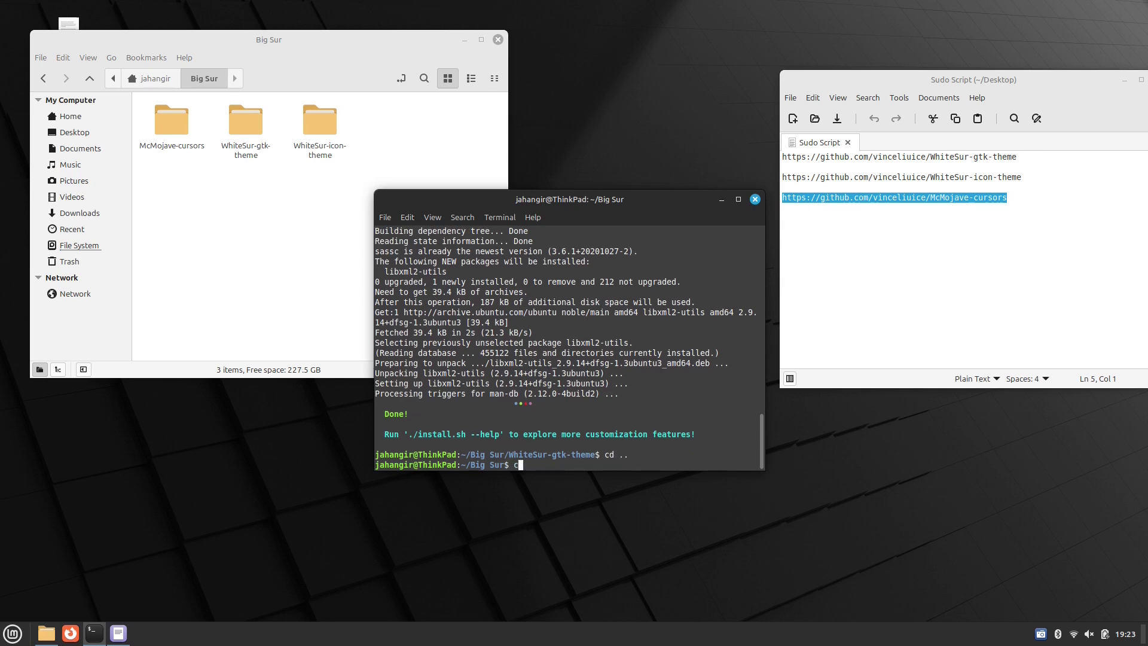
type("lear")
key("Return")
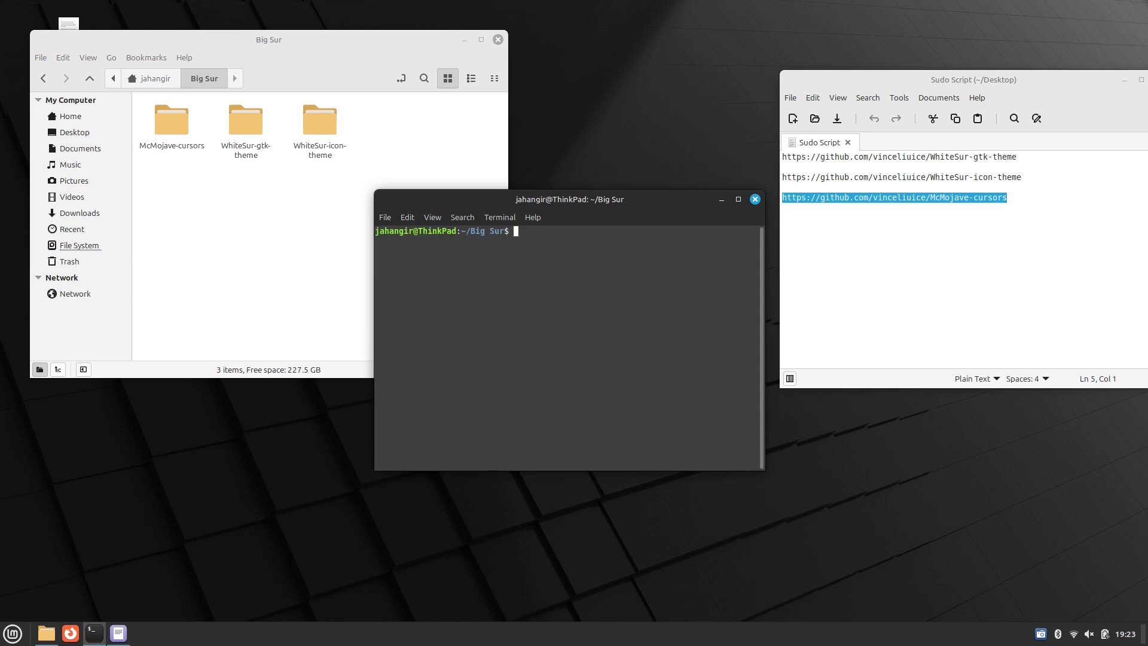
type("cd W")
key("Tab")
type("i")
key("Tab")
key("Return")
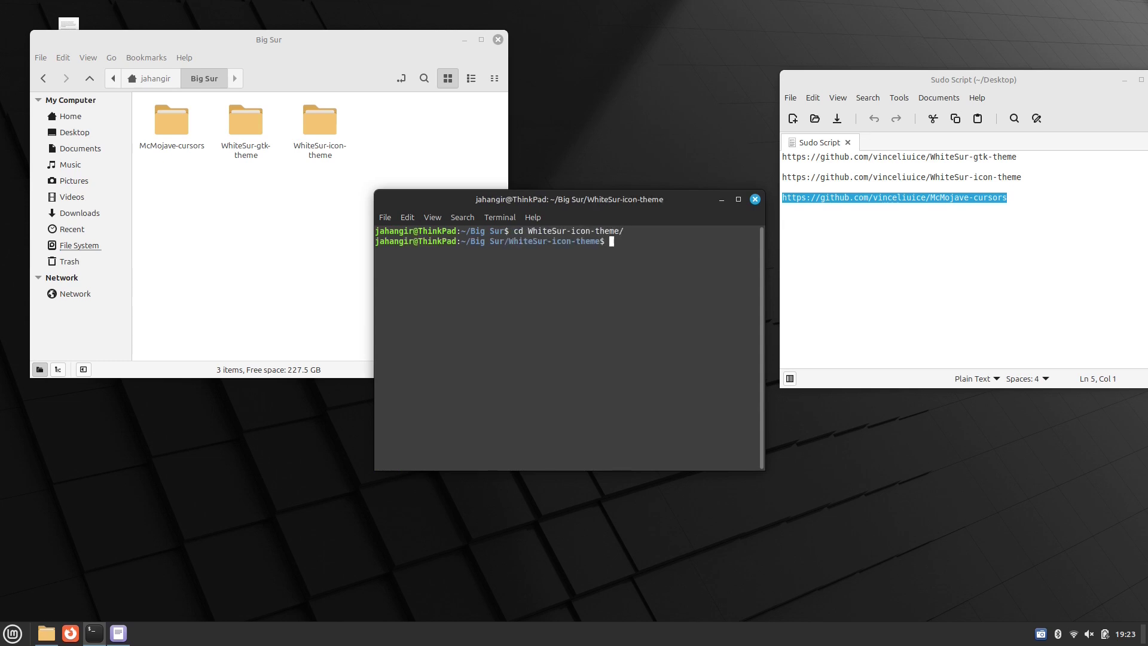
Step: List the WhiteSur-icon-theme folder's contents and run its ./install.sh script
type("ls")
key("Return")
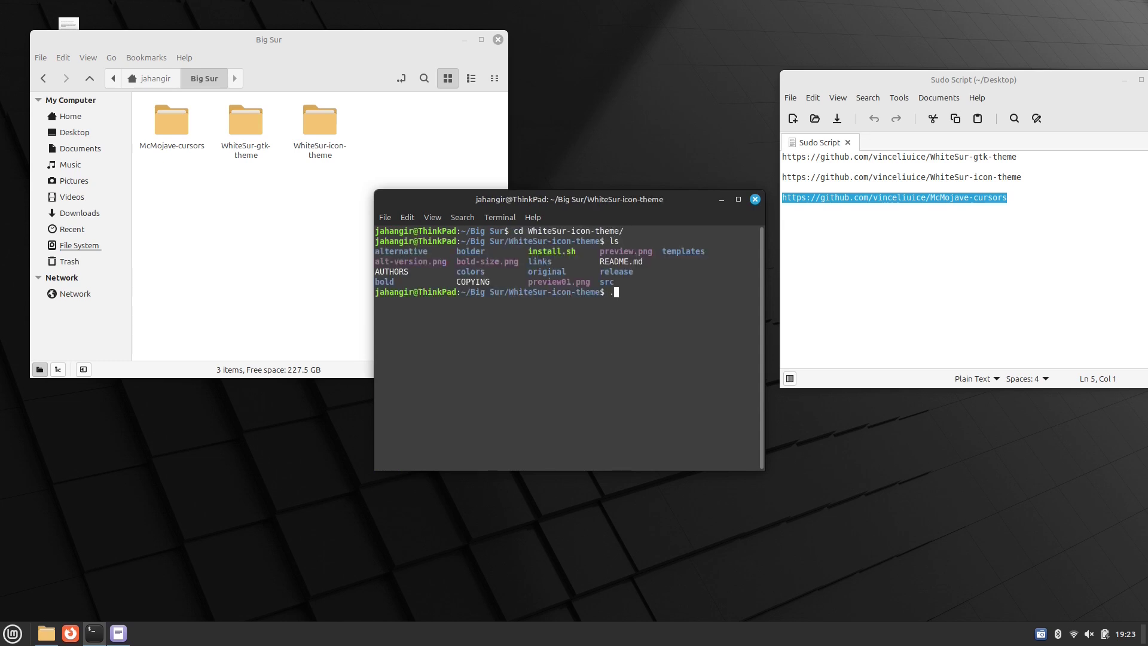
type("./i")
key("Tab")
key("Return")
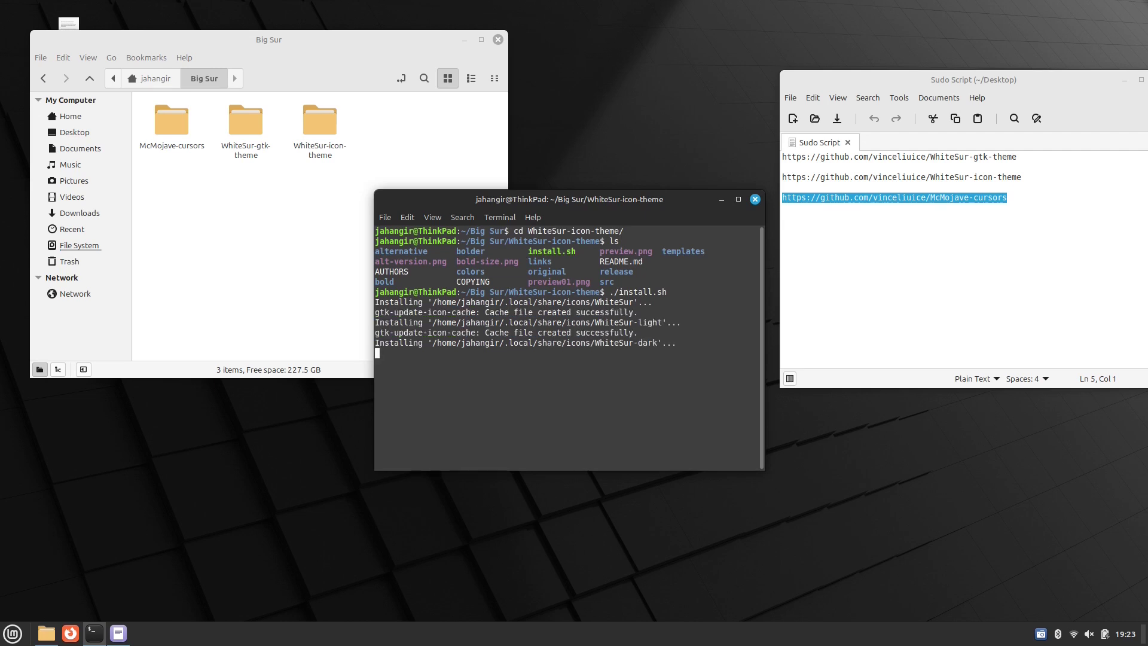
Step: Leave the icon theme folder with cd .., clear the terminal, and change into the McMojave-cursors folder
type("cd ..")
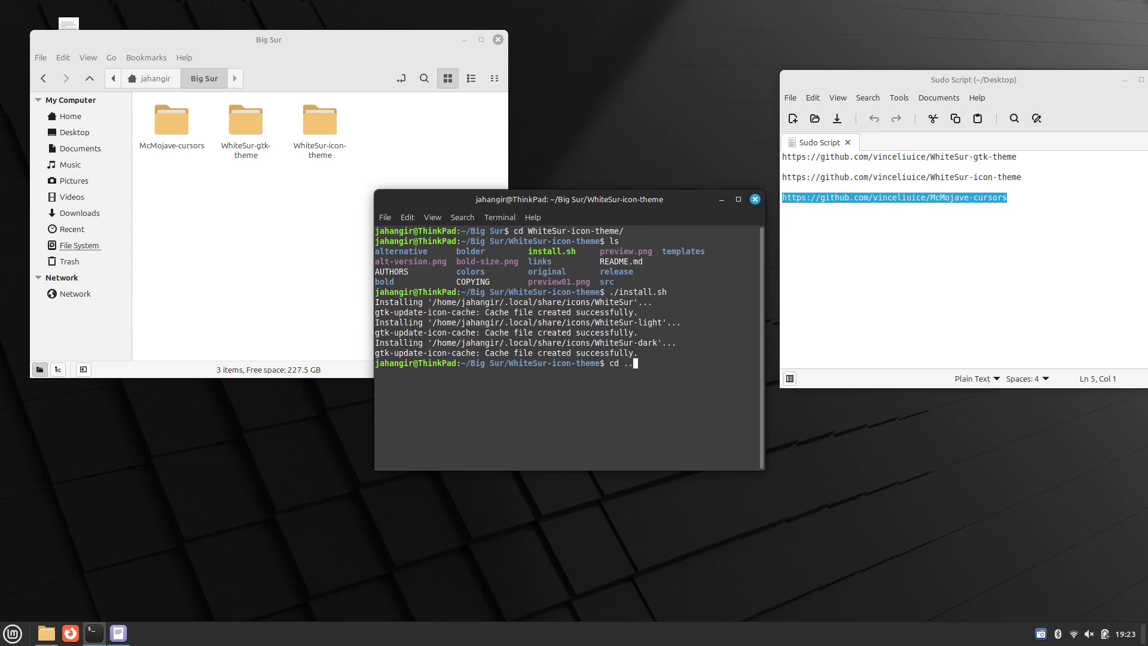
key("Return")
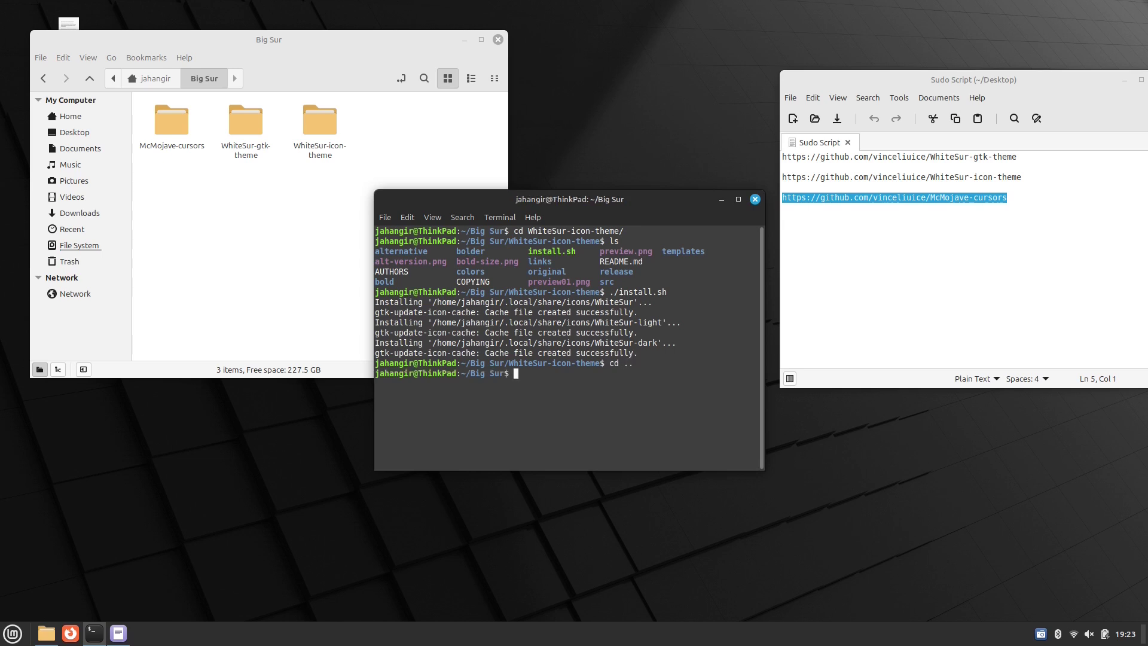
type("clear")
key("Return")
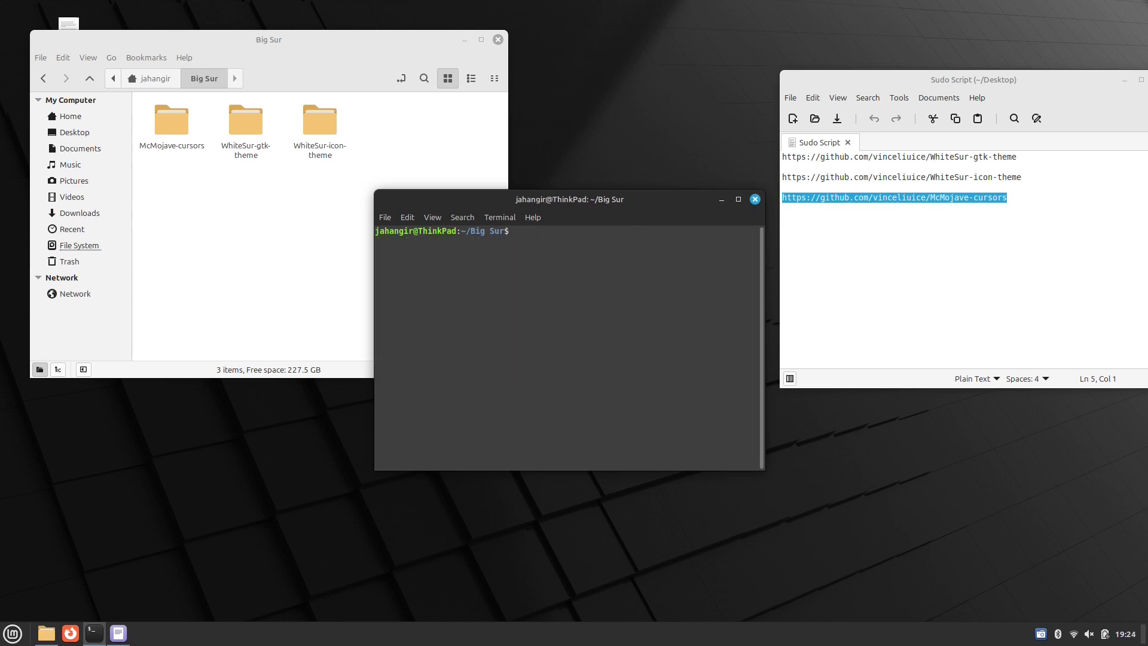
type("cd M")
key("Tab")
key("Return")
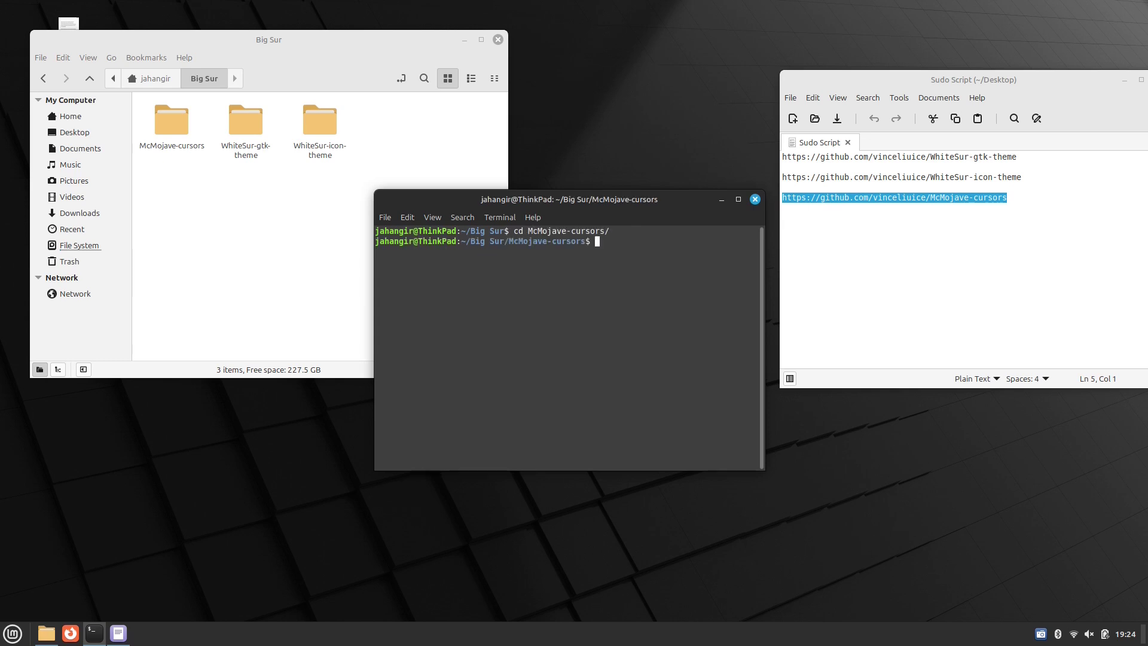
Step: List the McMojave-cursors folder's contents and run its ./install.sh script
type("ls")
key("Return")
type("./install.sh")
key("Return")
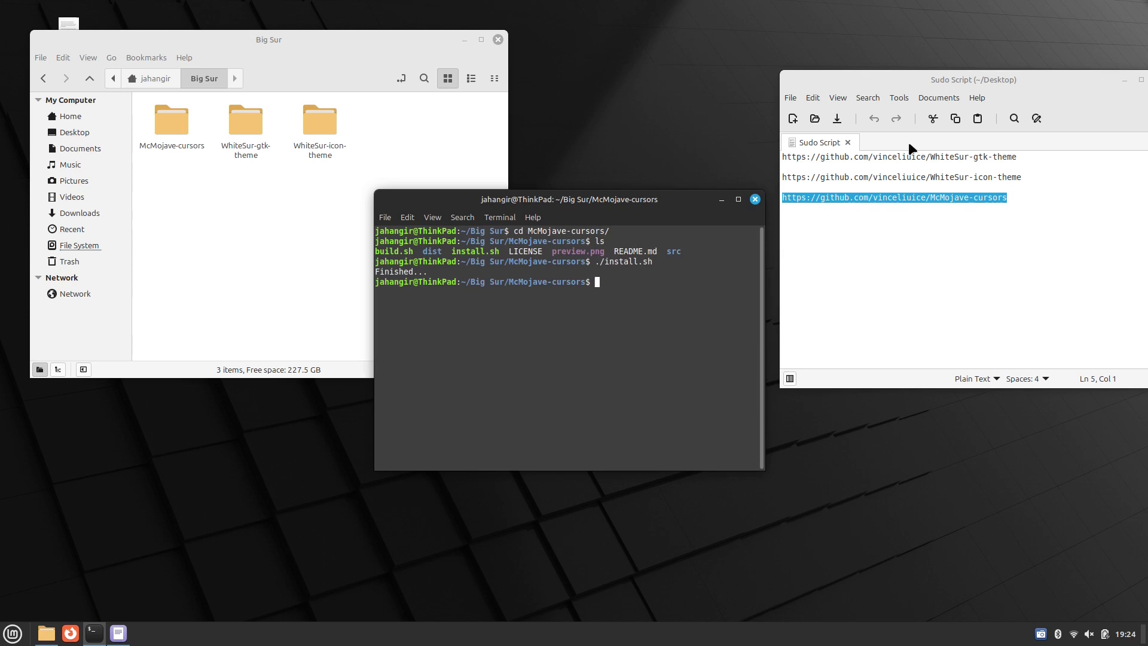
Step: Close the Sudo Script text file, the Big Sur file manager window and the terminal
left_click(961, 85)
left_click(985, 85)
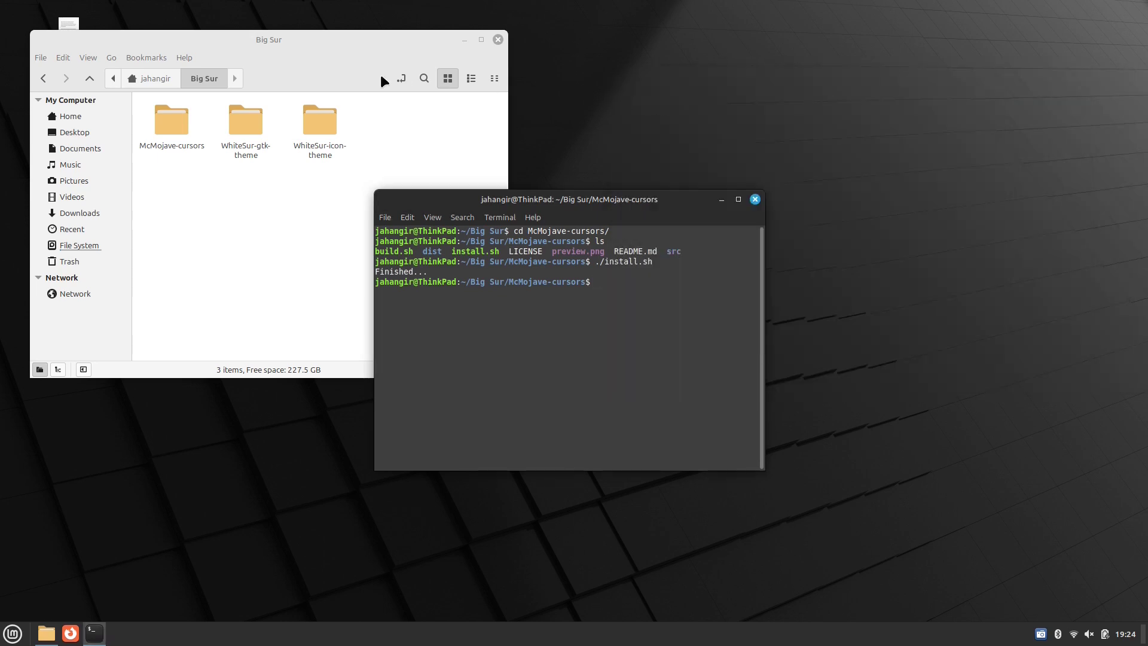
left_click_drag(281, 50, 387, 68)
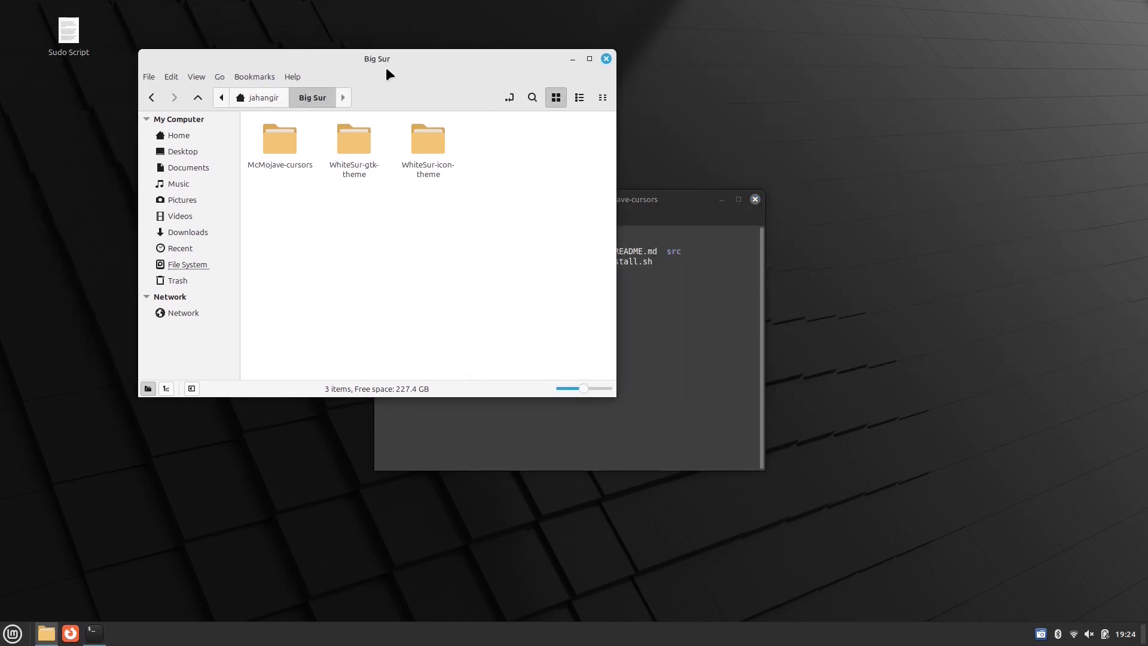
left_click(605, 58)
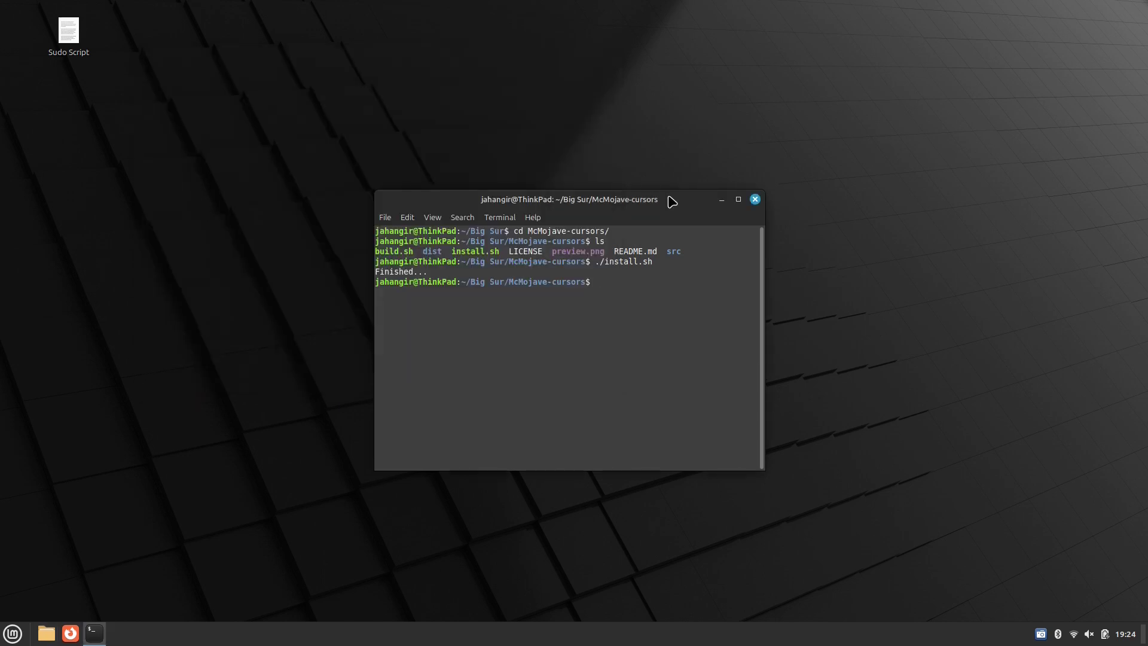
left_click(754, 200)
Step: Open the advanced Themes settings in System Settings and set the mouse pointer to McMojave-cursors
left_click(13, 632)
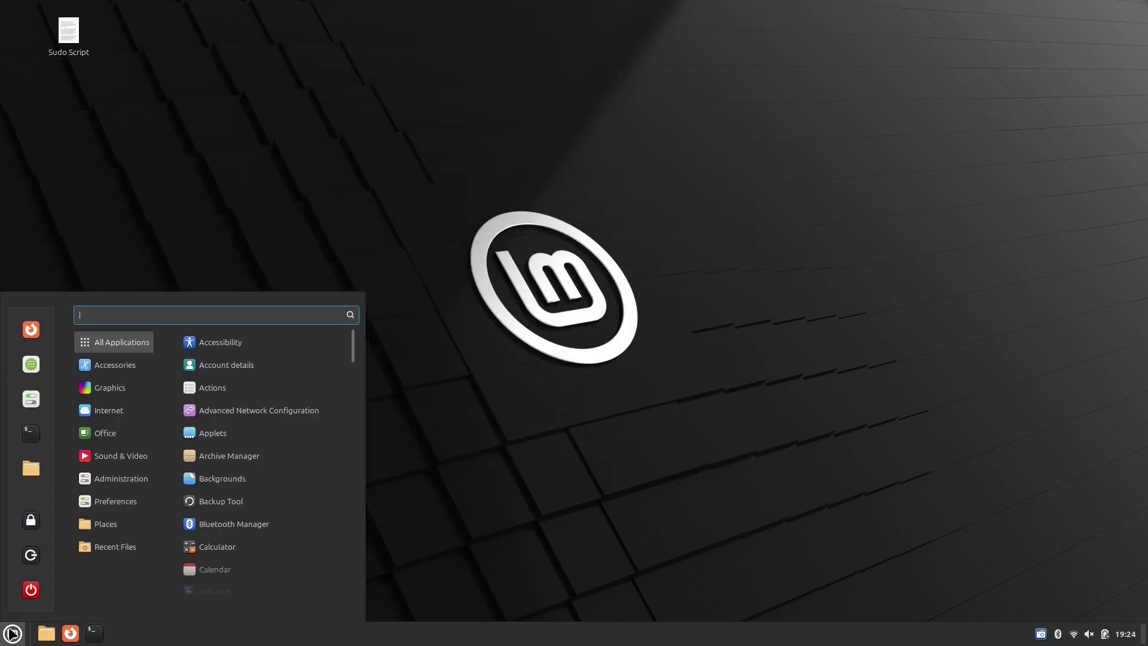
left_click(30, 396)
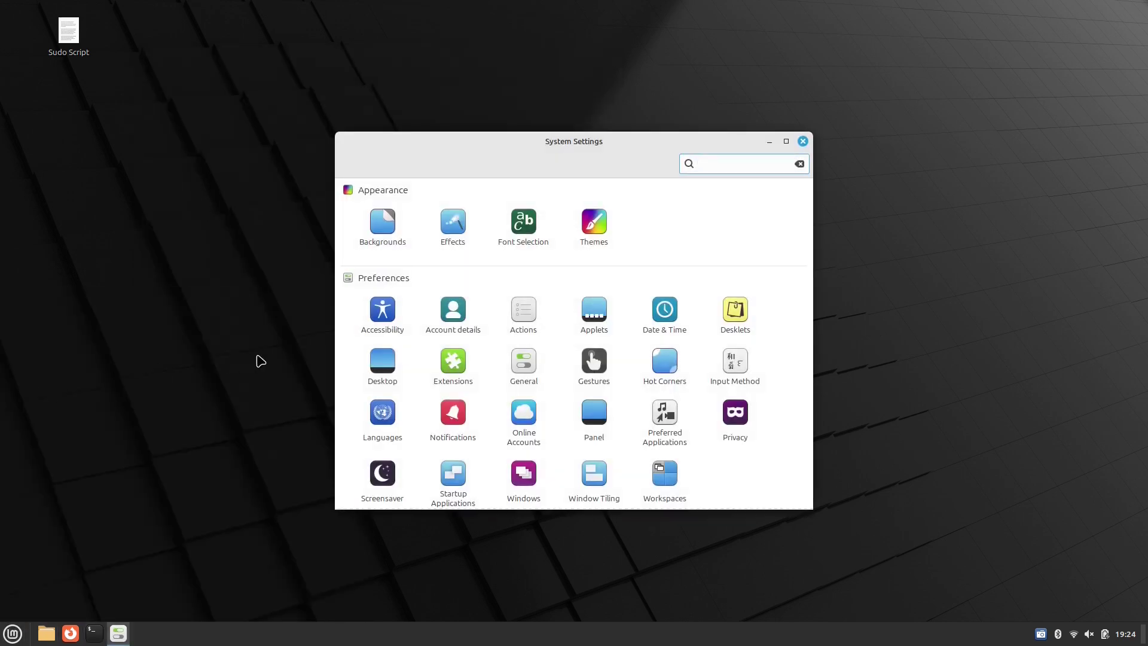
left_click(589, 230)
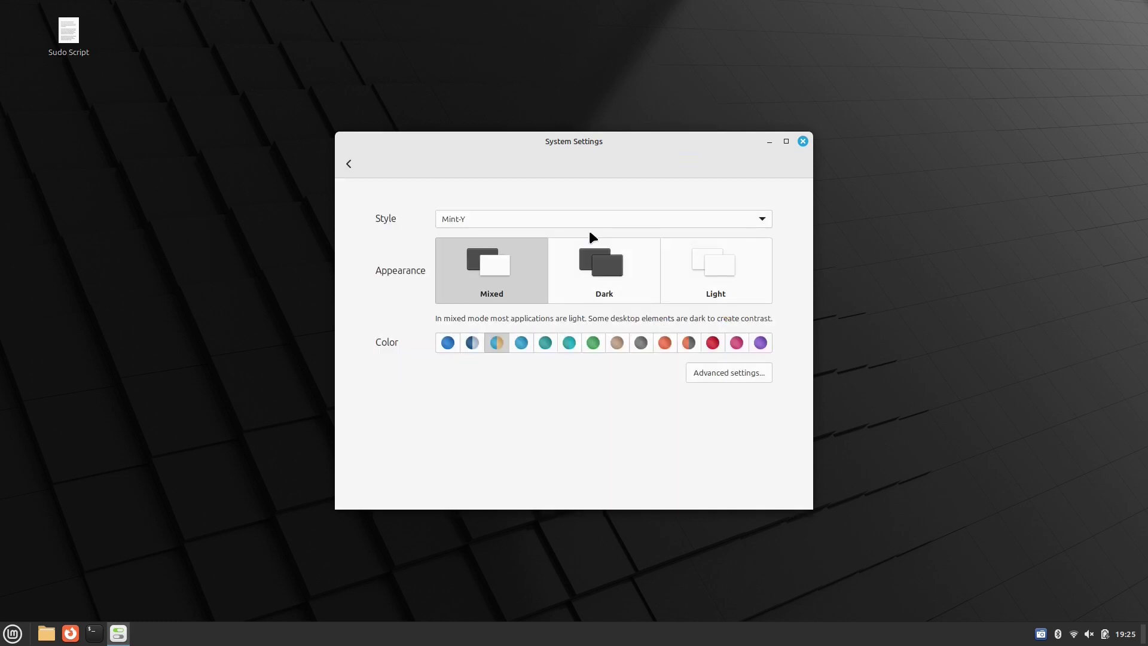
left_click(719, 373)
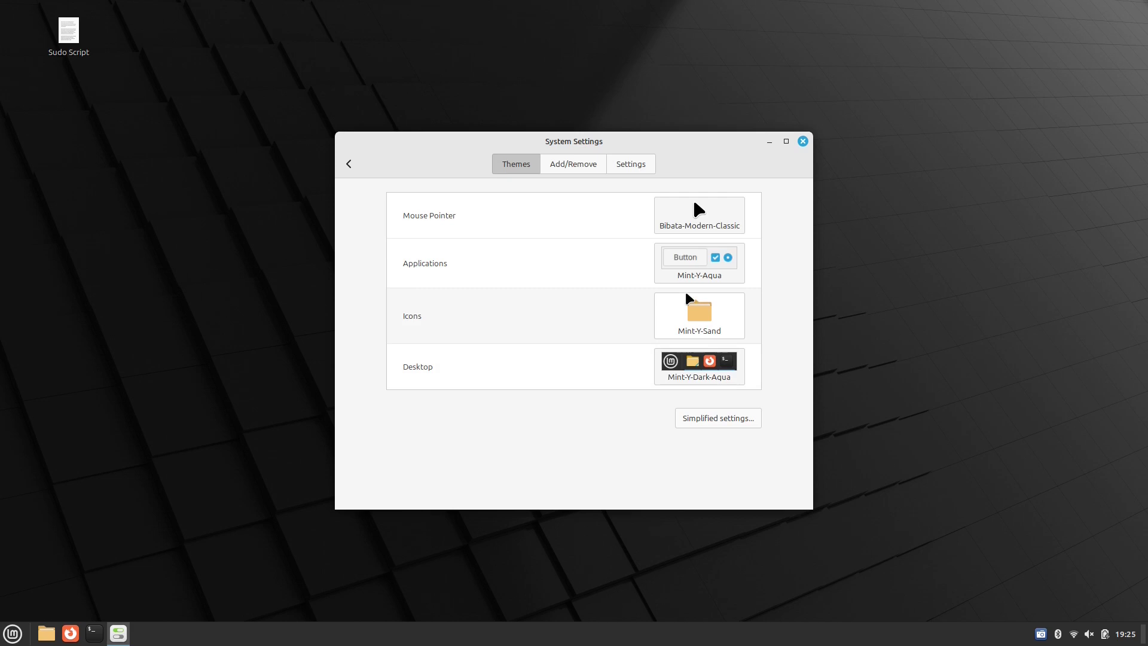
left_click(703, 219)
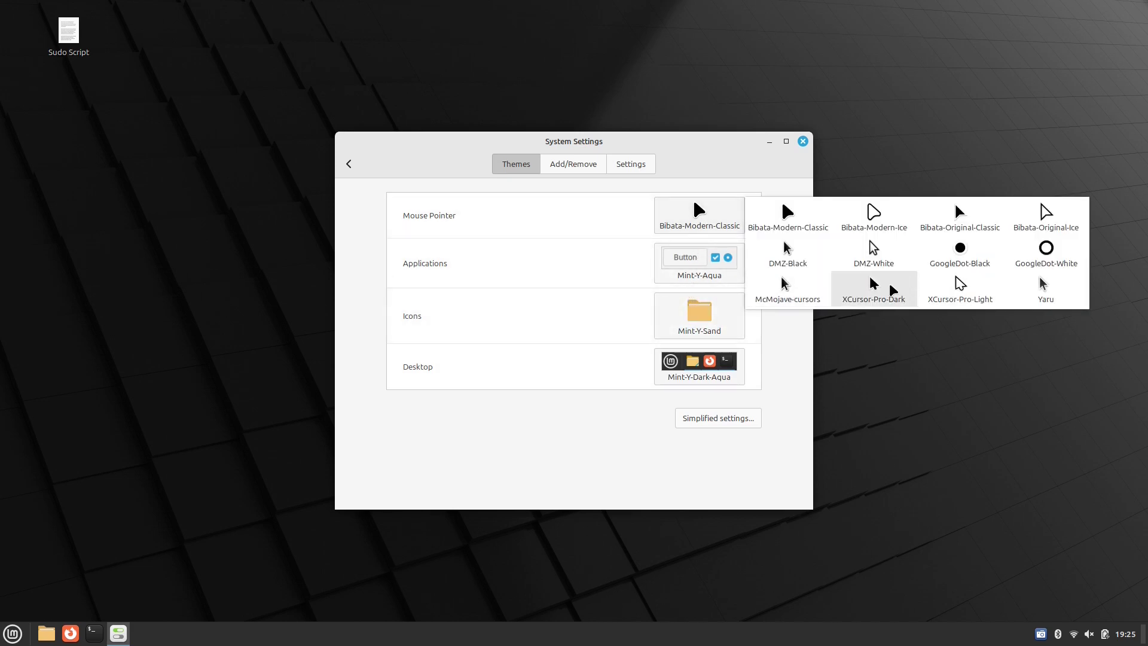
left_click(781, 295)
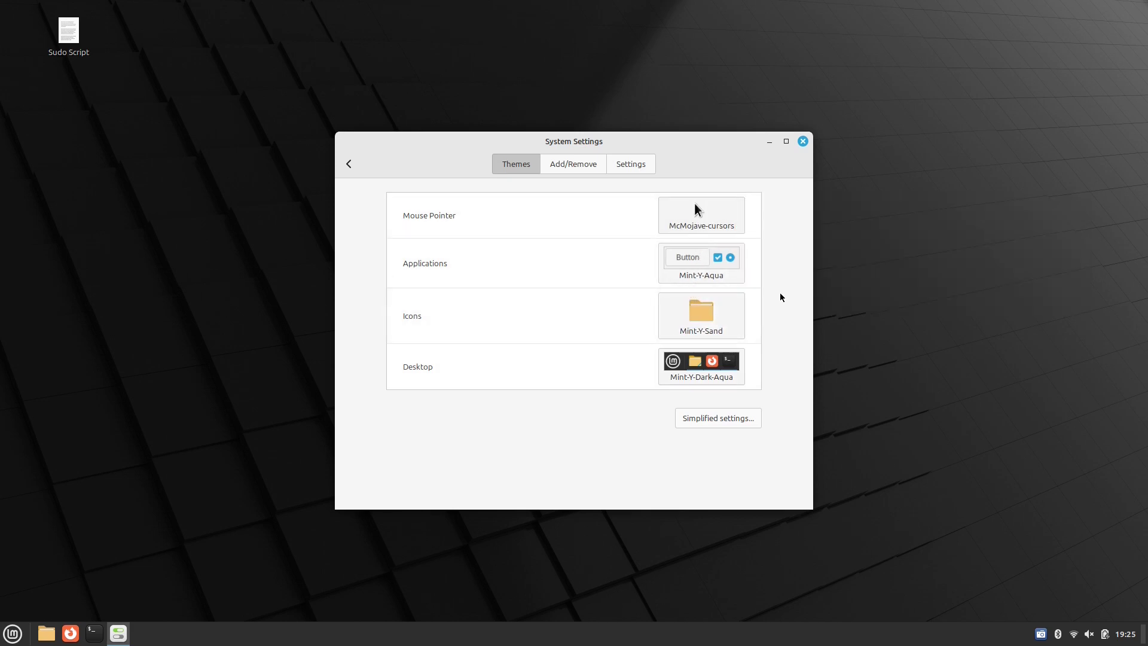
Step: Set the Applications theme to WhiteSur-Dark and the Icons theme to WhiteSur-dark
left_click(693, 258)
left_click(787, 37)
left_click(719, 327)
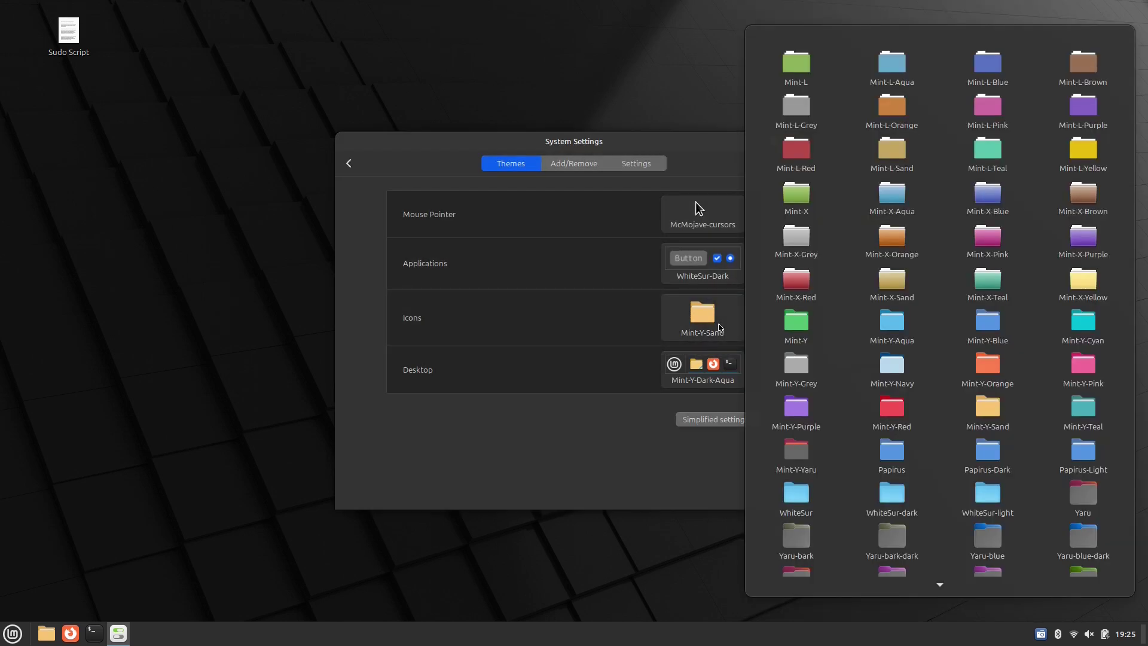
left_click(895, 501)
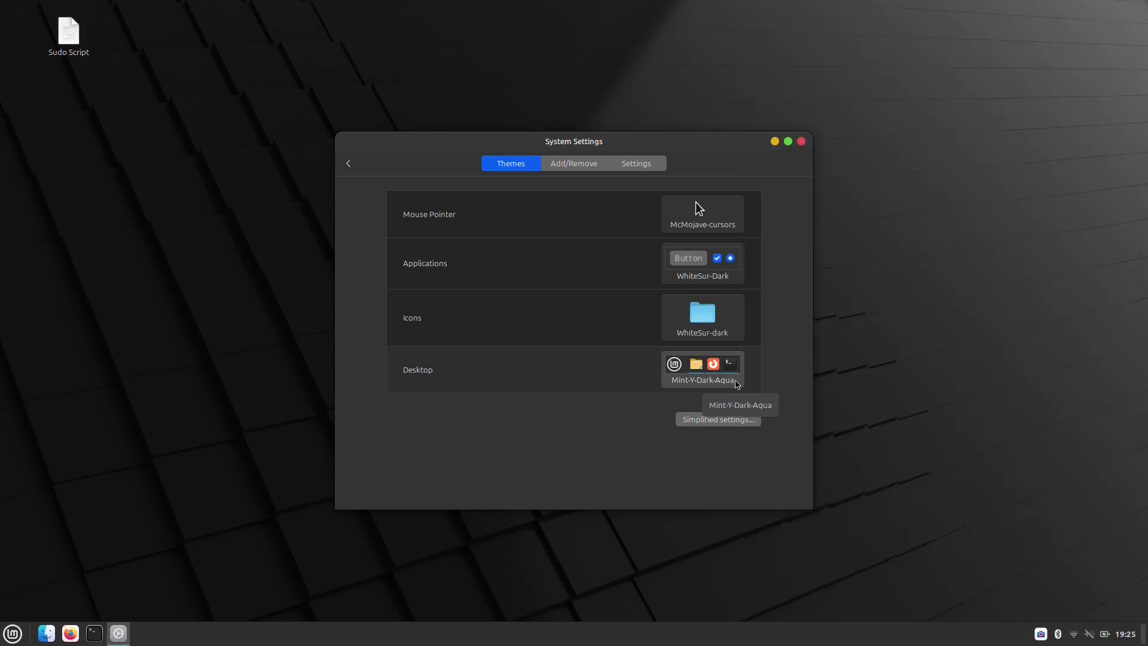
Step: Set the Desktop theme to WhiteSur-Dark and return to the System Settings overview
left_click(737, 384)
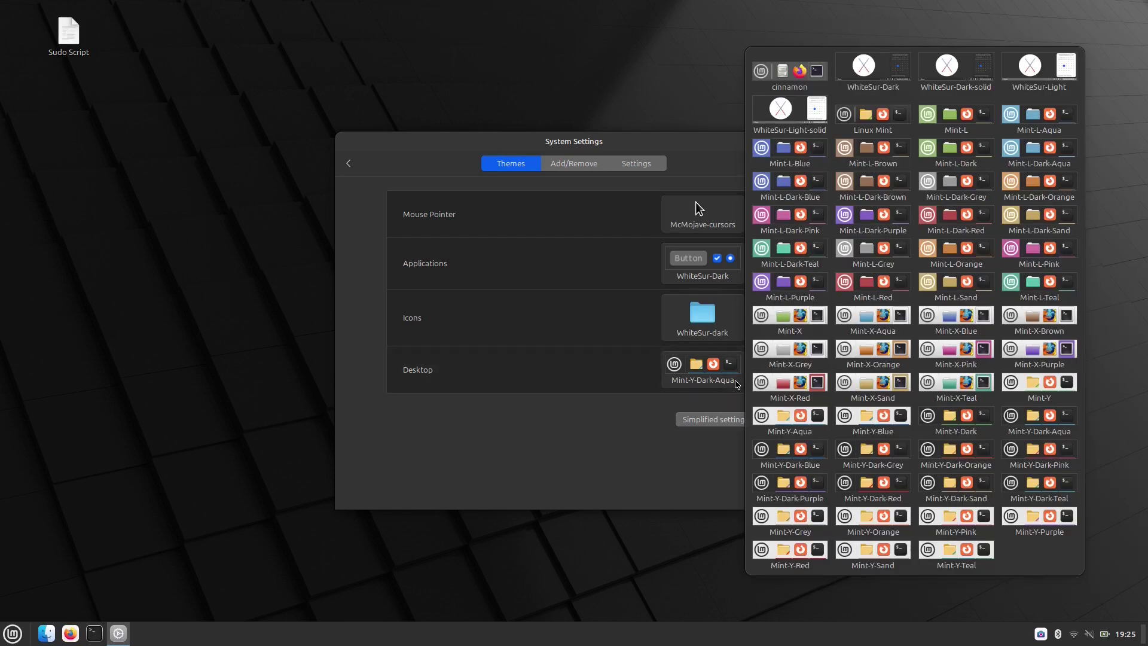
left_click(846, 86)
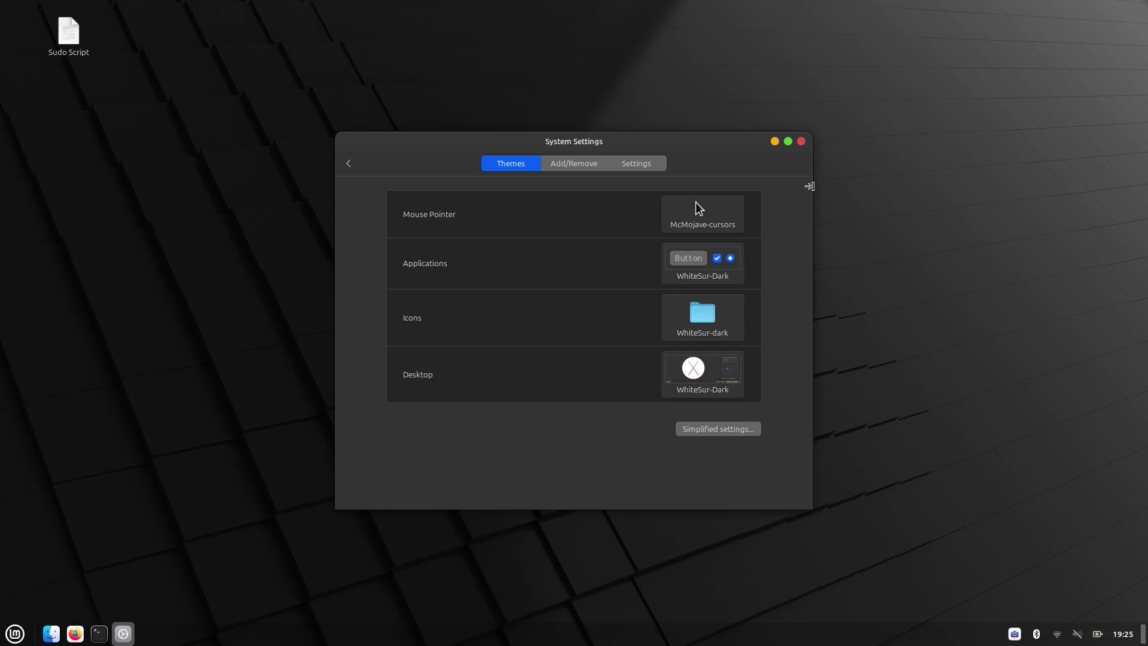
left_click(349, 164)
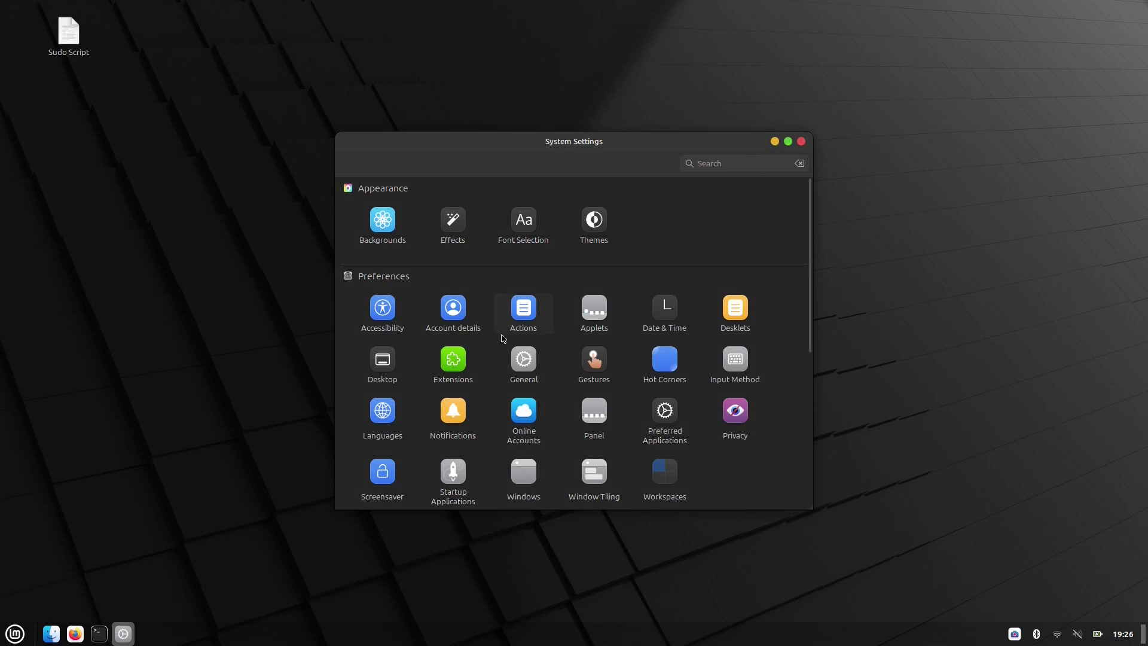
Step: Set the window title bar's buttons layout to Left in the Windows settings, then close System Settings
scroll(461, 459, "down", 5)
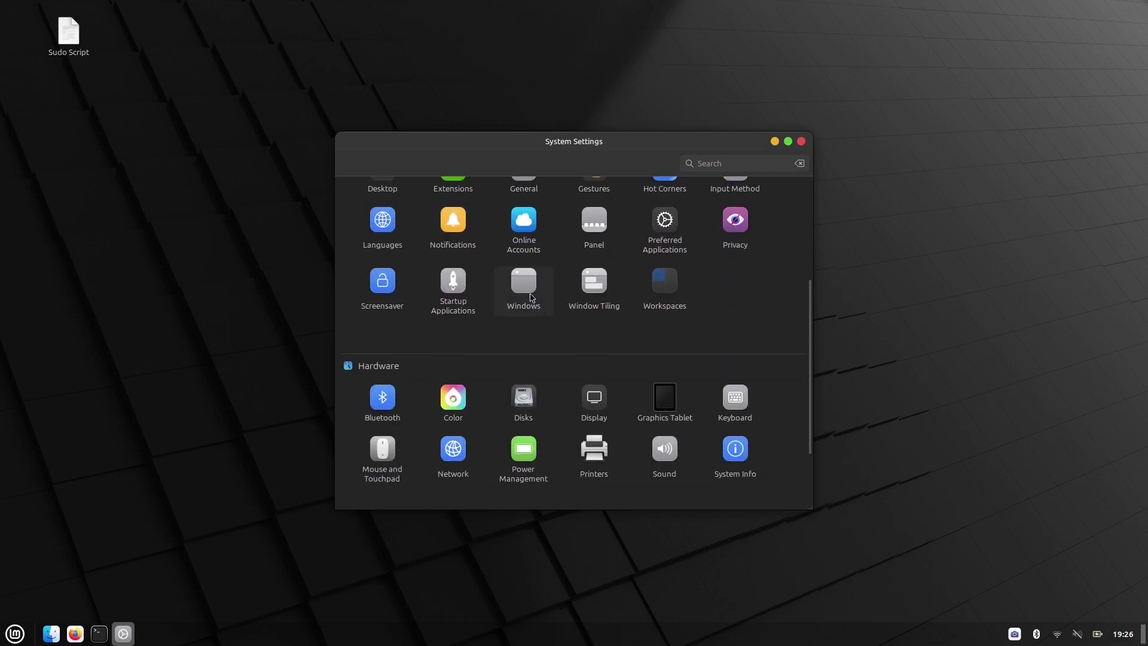
left_click(530, 297)
left_click(666, 220)
left_click(662, 237)
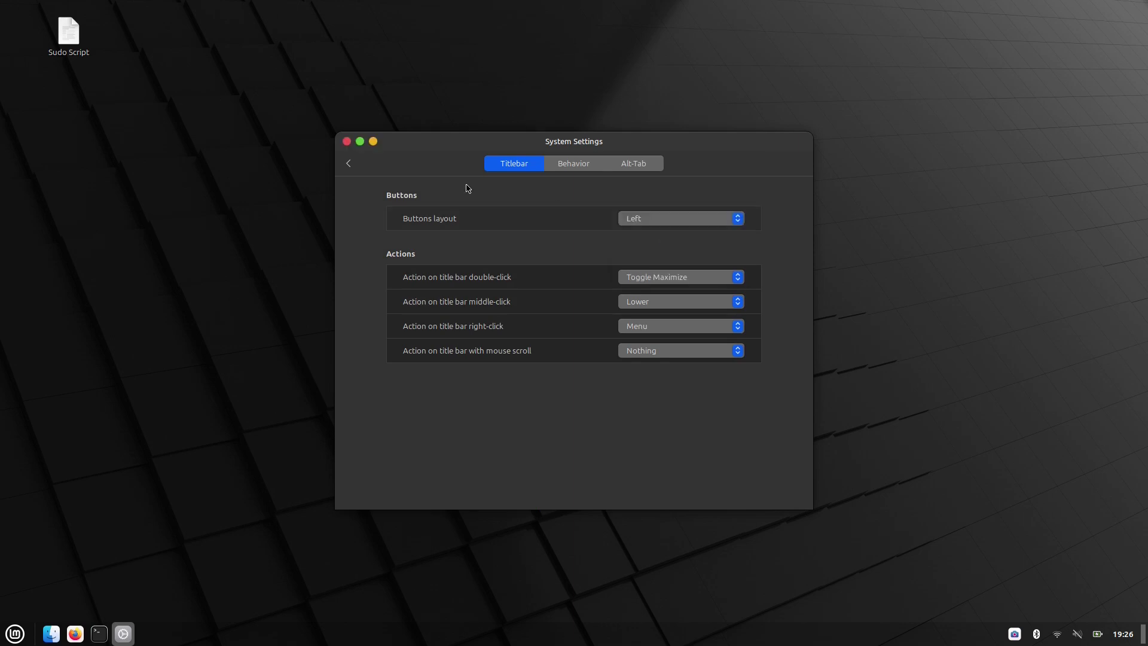
left_click(346, 143)
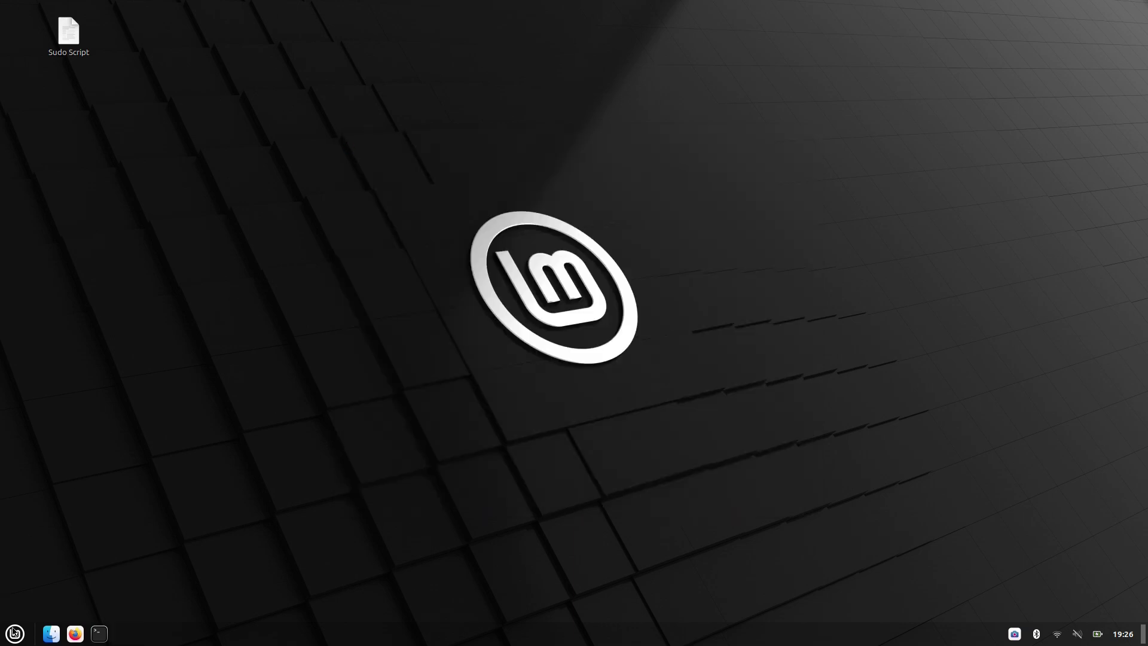
Step: Browse the application menu's categories and clear the recent files list
left_click(13, 631)
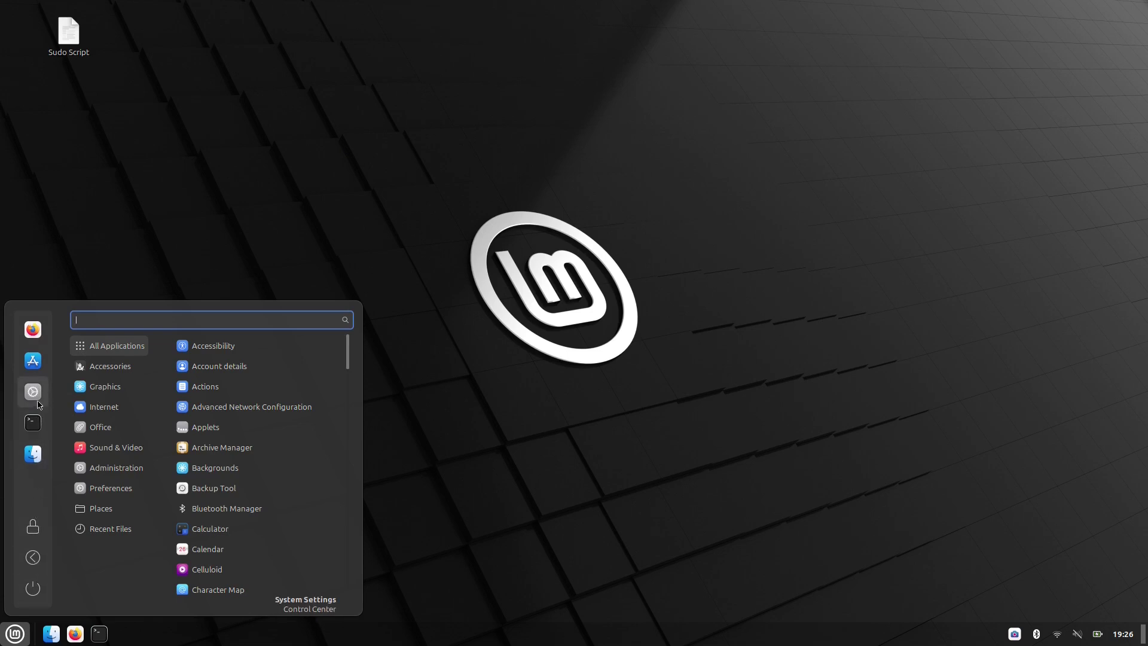
mouse_move(107, 447)
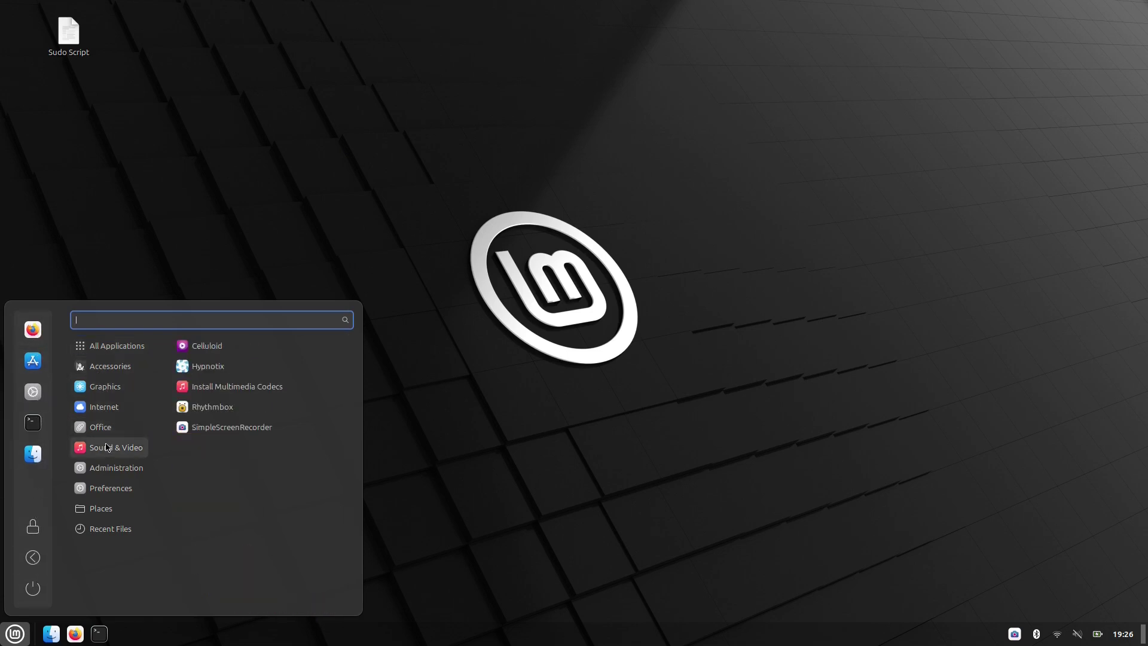
mouse_move(110, 530)
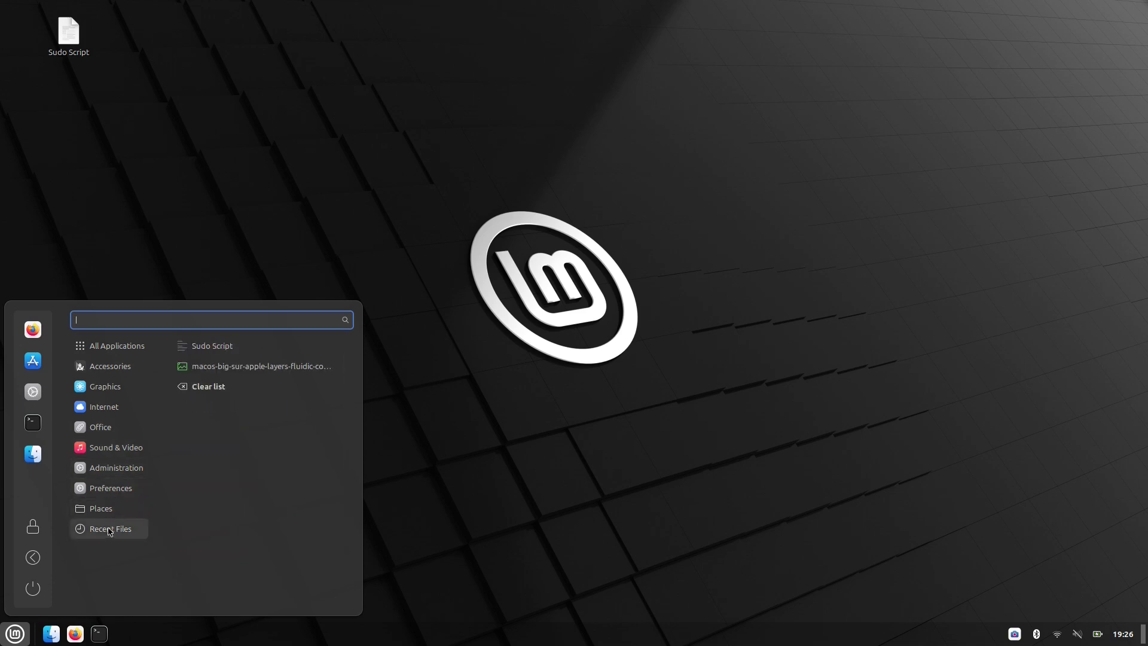
left_click(189, 395)
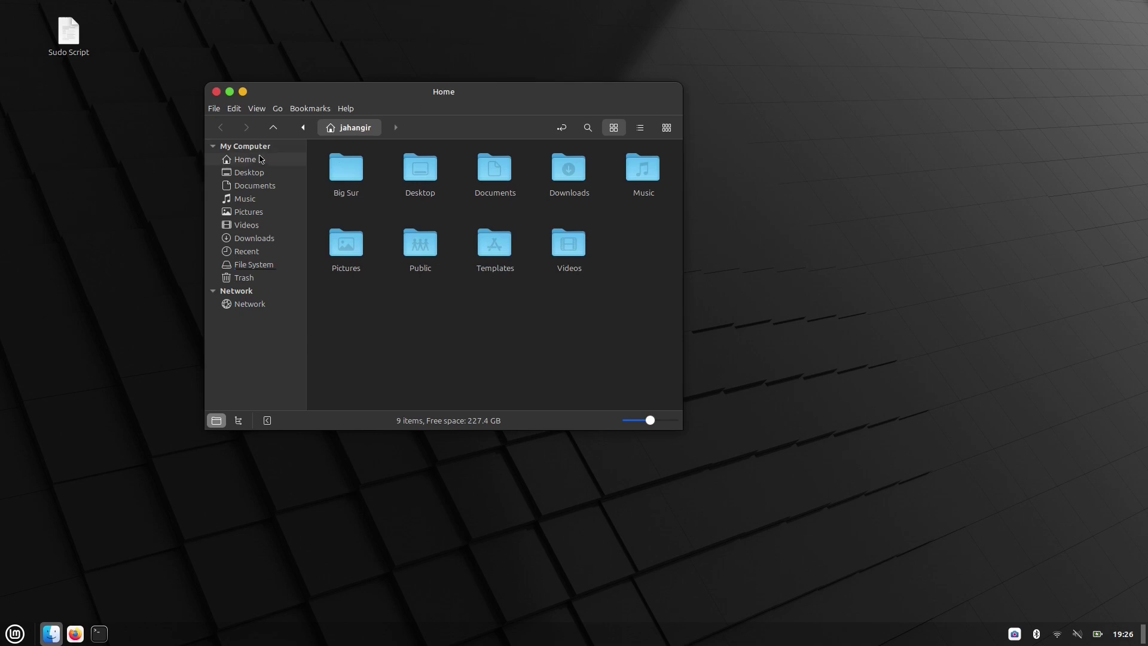
Step: Look through the file manager's Desktop, Documents, Music, Pictures, Videos, Downloads, Recent, File System and Trash locations in the new theme
left_click(257, 172)
left_click(256, 185)
left_click(255, 198)
left_click(254, 211)
left_click(253, 227)
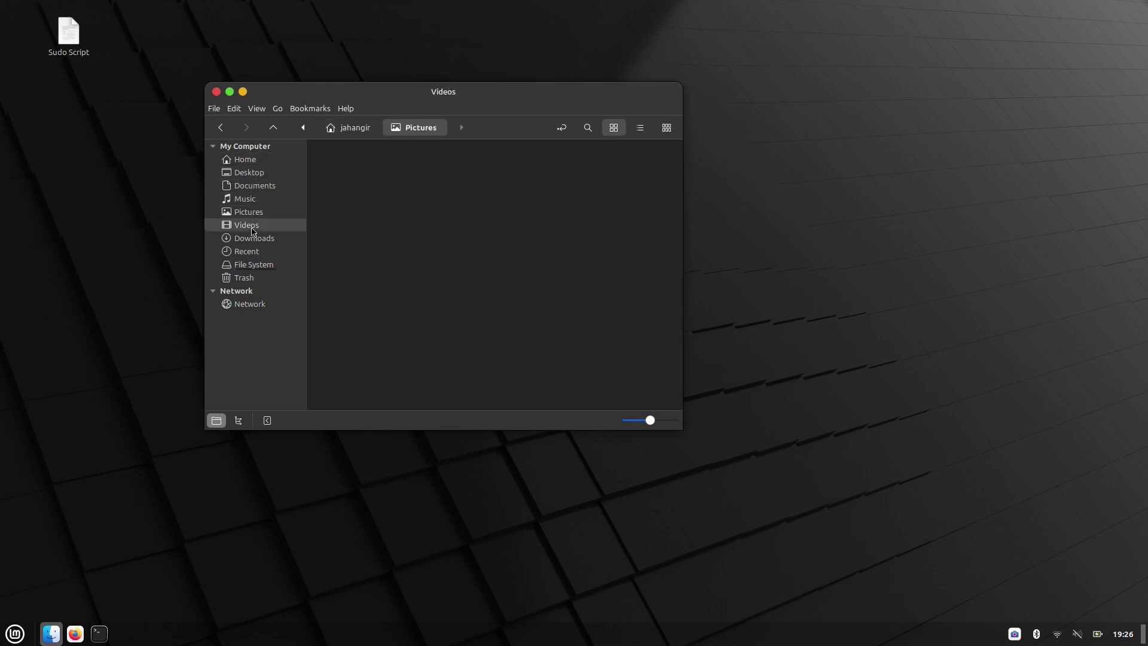
left_click(251, 238)
left_click(250, 251)
left_click(249, 265)
left_click(248, 278)
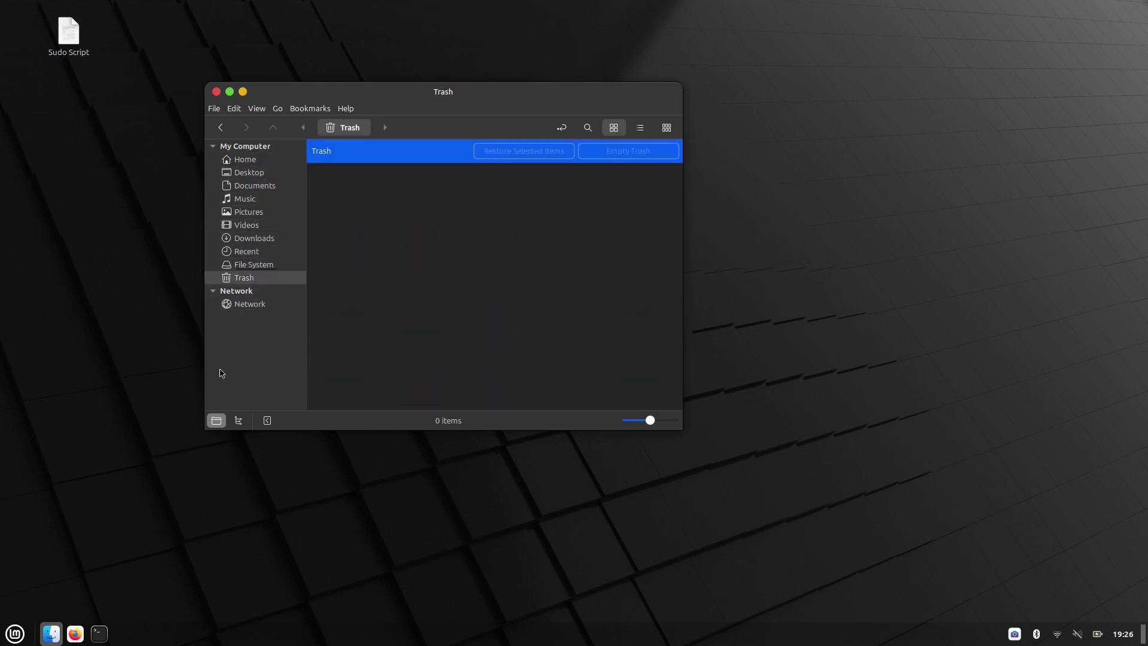
Step: Open a terminal and the Bluetooth manager to examine their windows in the new theme
left_click(103, 633)
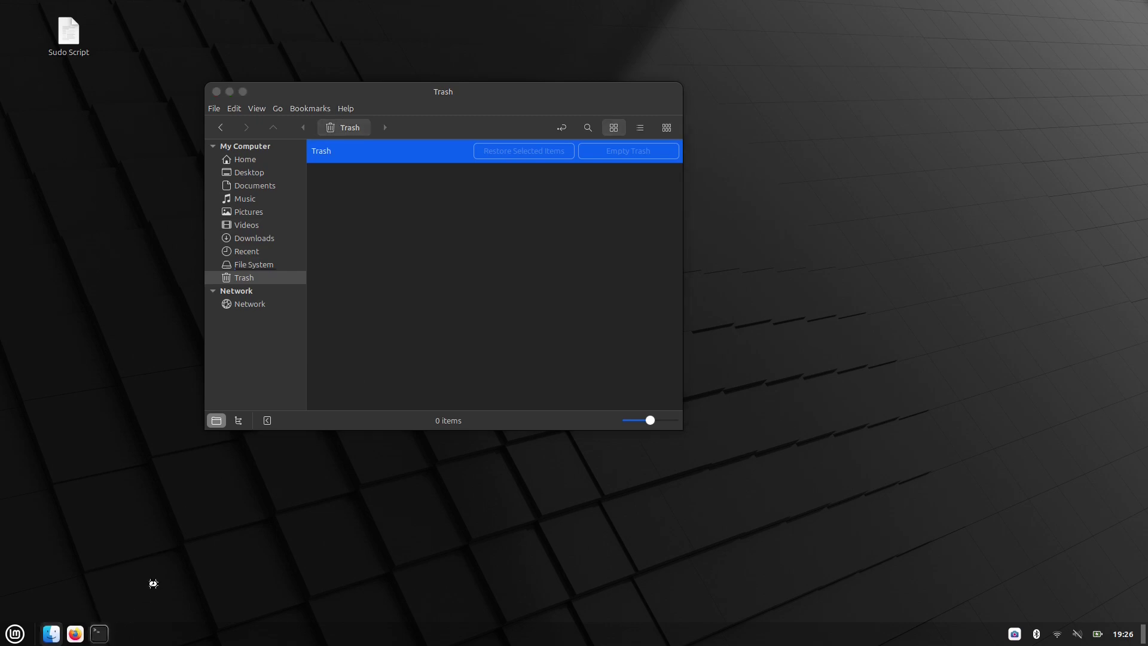
left_click(610, 213)
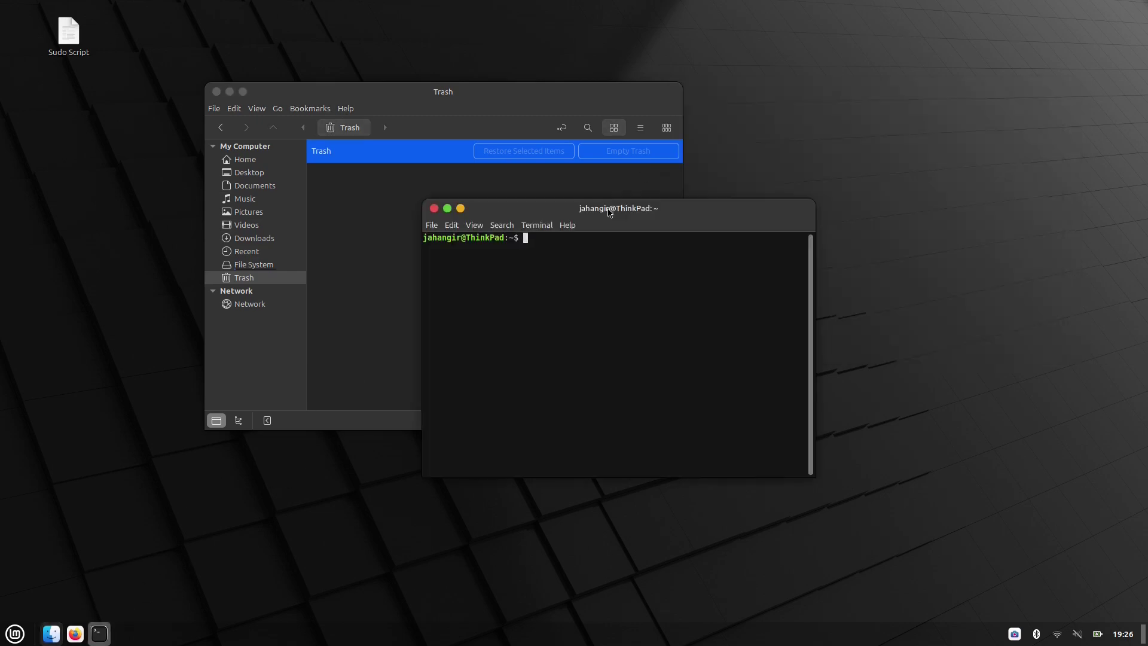
left_click(1036, 633)
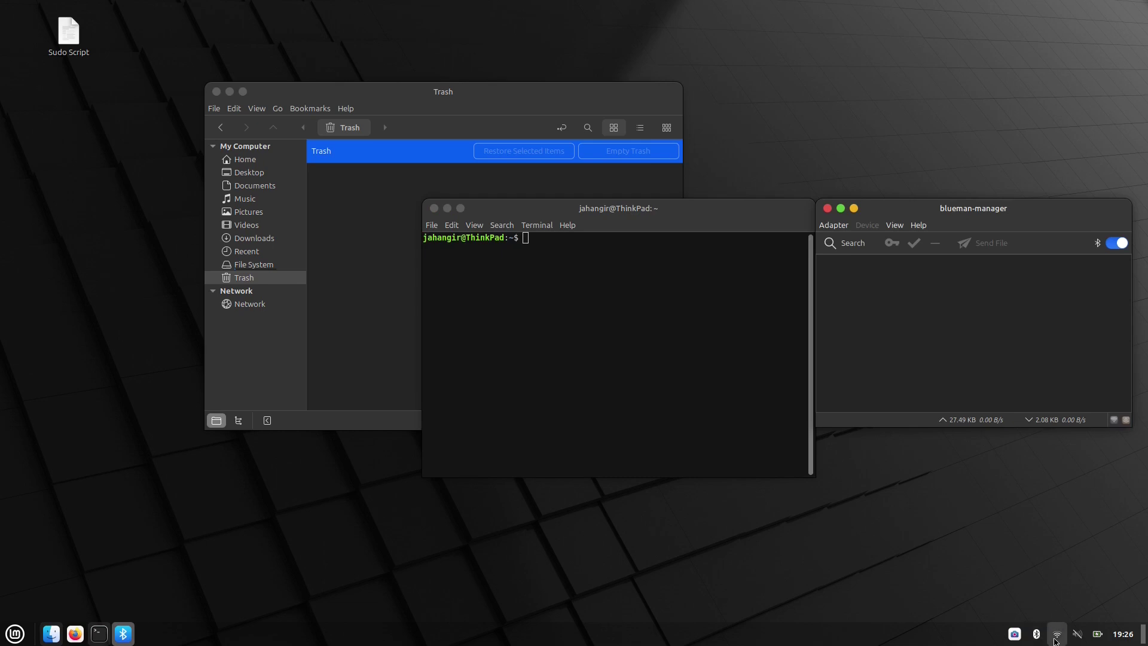
Step: Examine the network, sound, power and calendar pop-ups of the panel in the new theme
left_click(1056, 634)
left_click(1076, 635)
left_click(1079, 636)
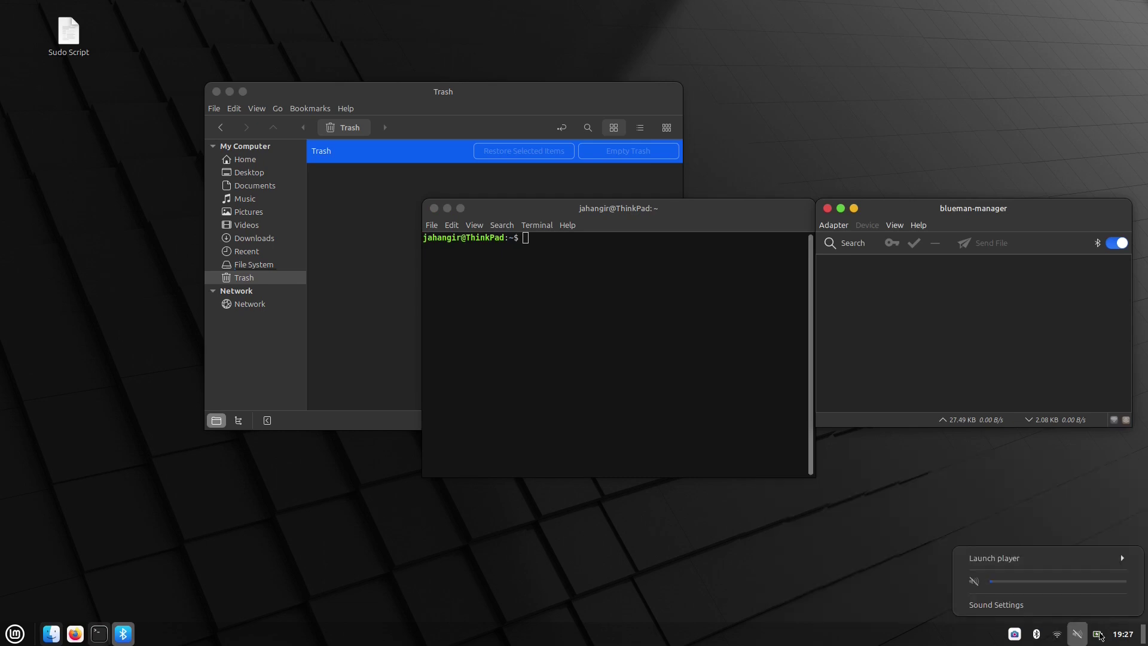
left_click(1097, 637)
left_click(1122, 633)
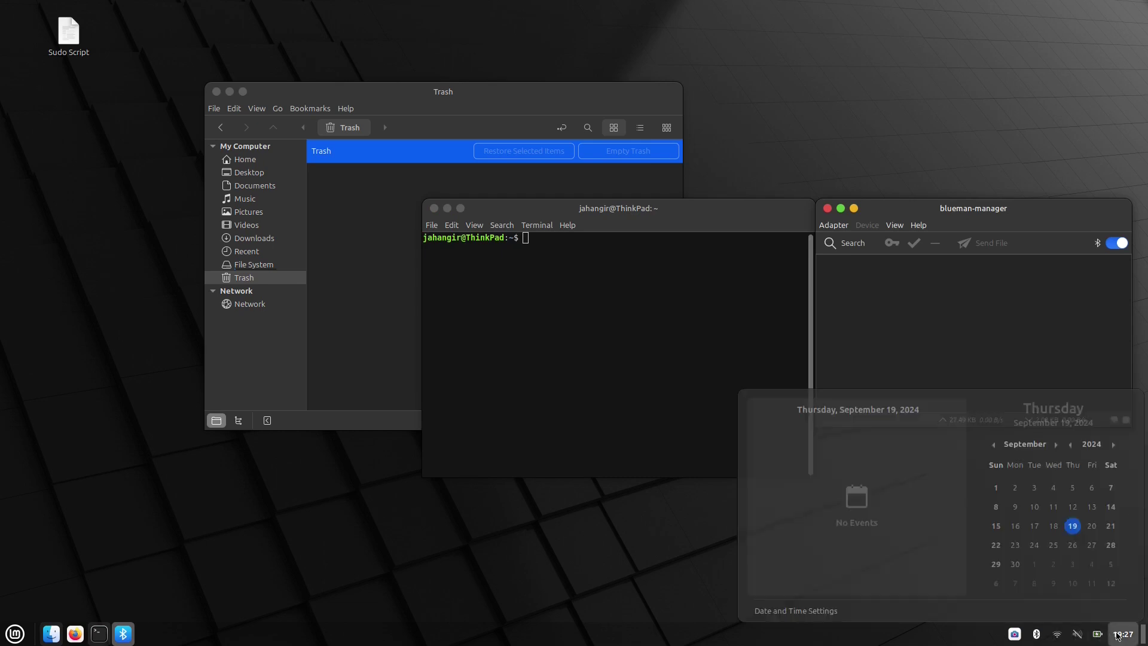
left_click(1123, 634)
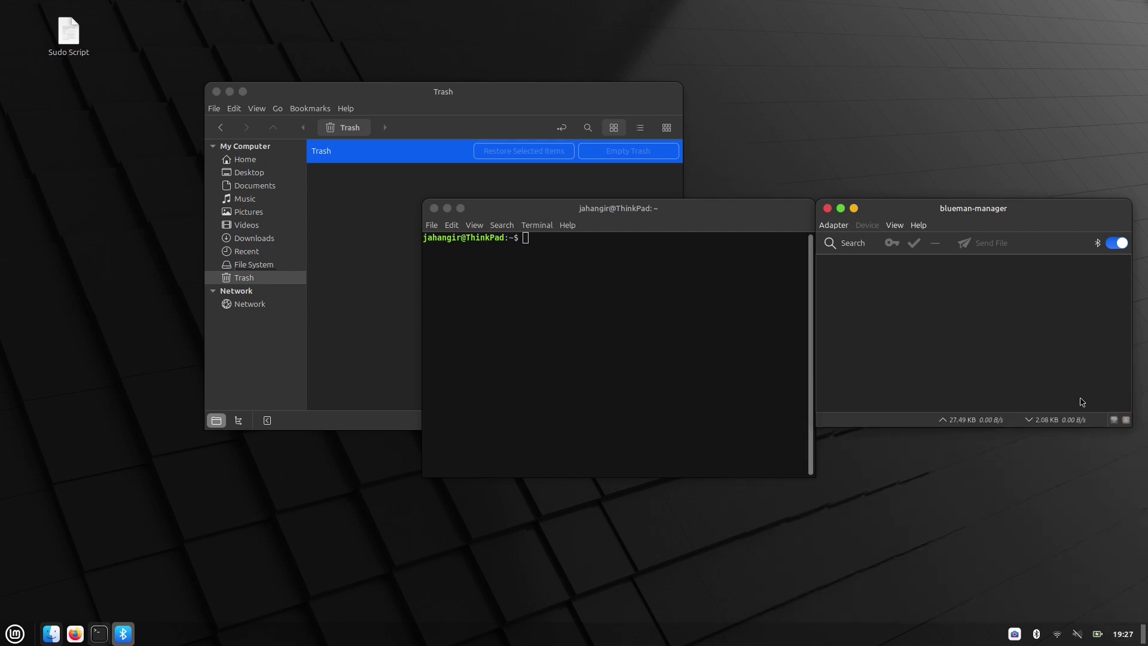
Step: Close the Bluetooth manager, the terminal and the file manager windows
left_click(828, 209)
left_click(434, 208)
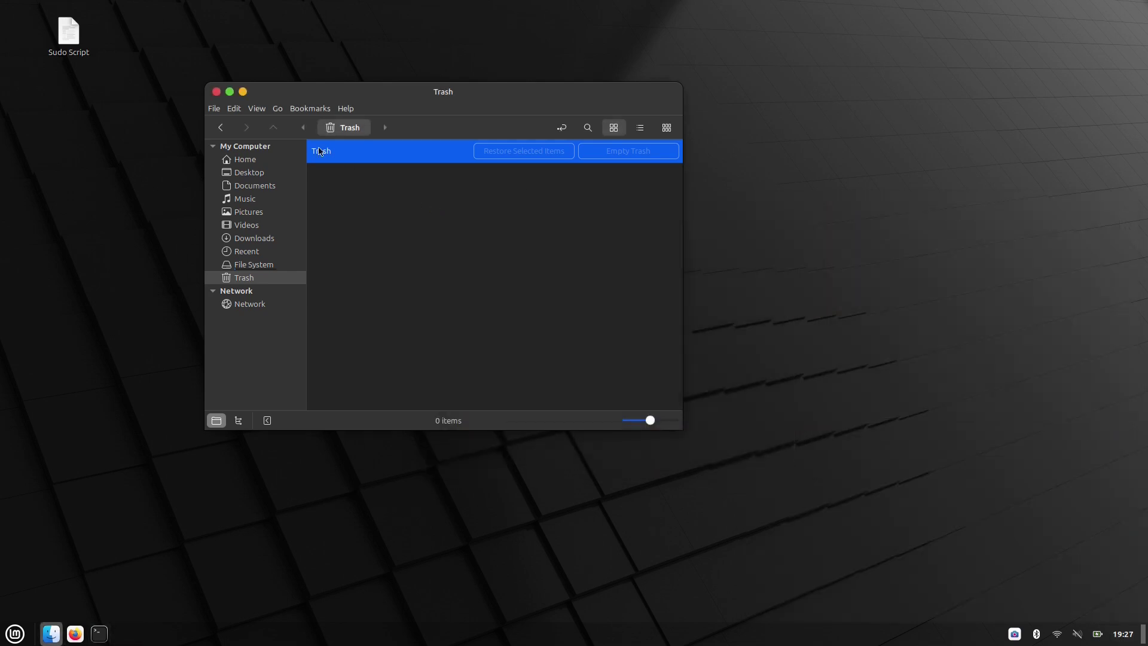
left_click(217, 92)
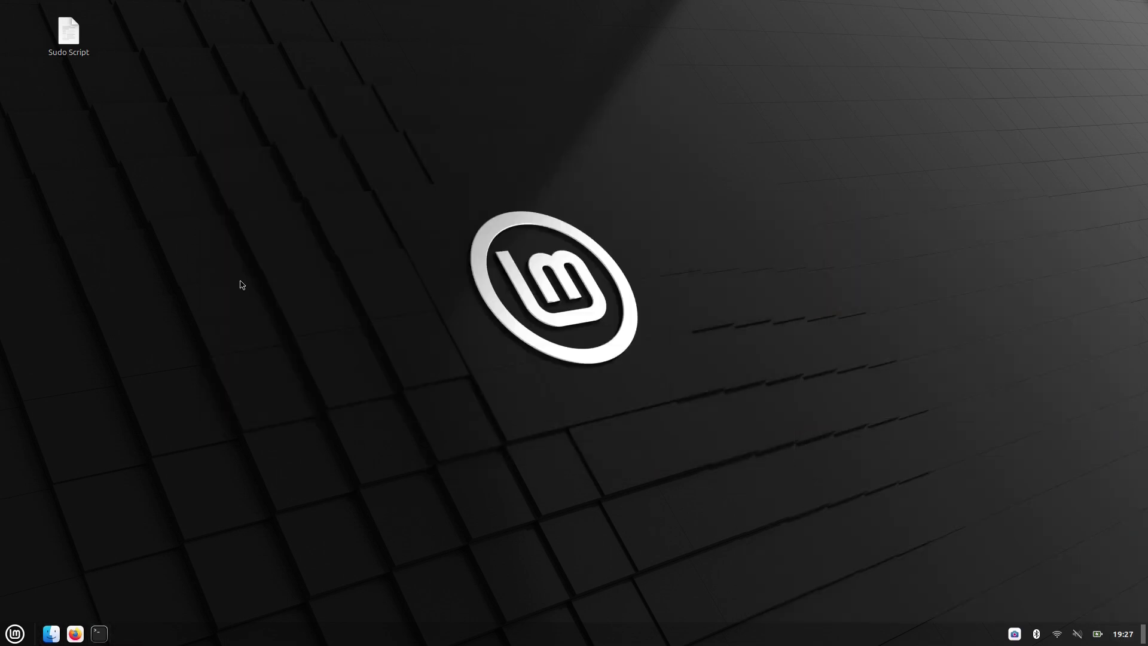
Step: Turn on panel edit mode and open the Applets manager
right_click(148, 640)
left_click(200, 513)
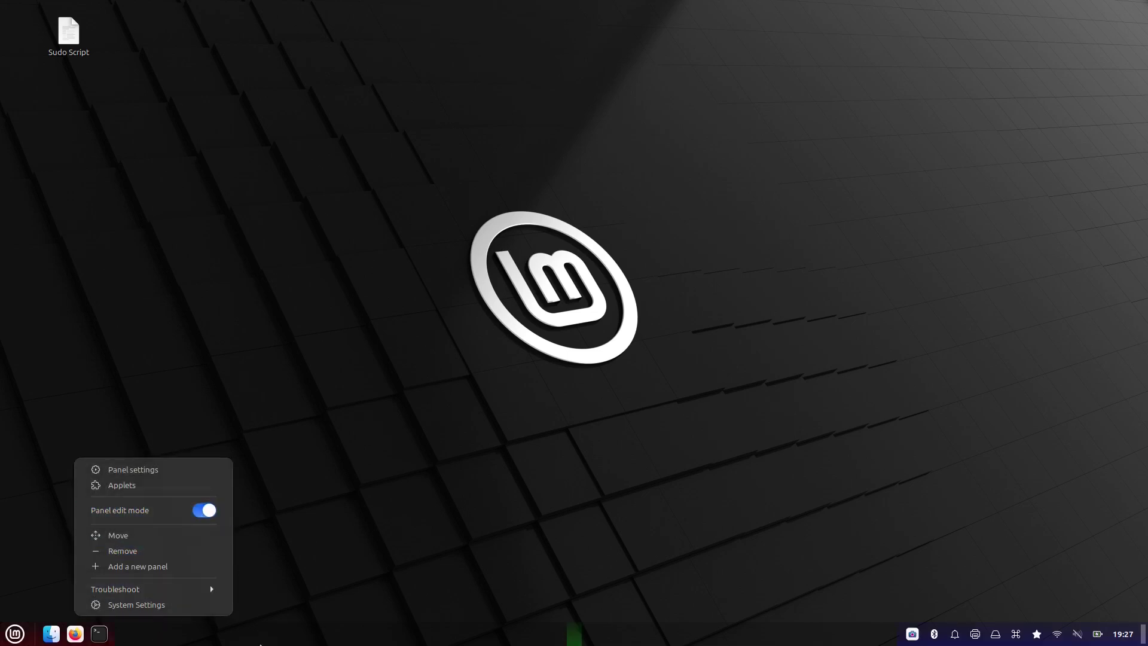
left_click(183, 486)
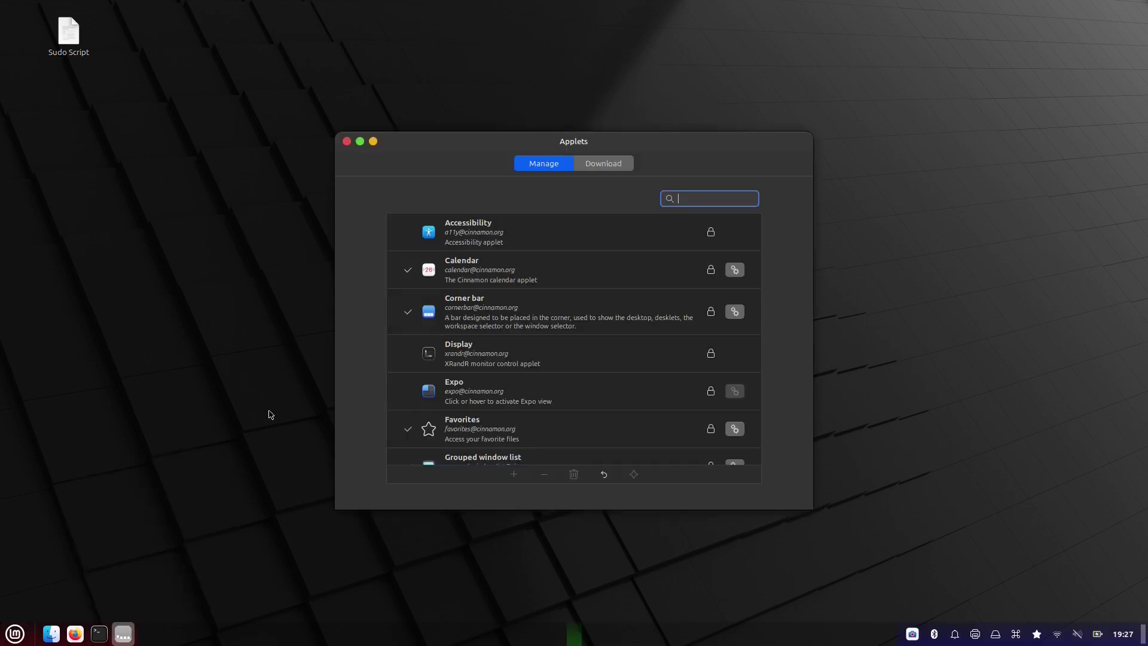
Step: Download the Cinnamenu applet, add it to the panel and close the Applets manager
left_click(613, 167)
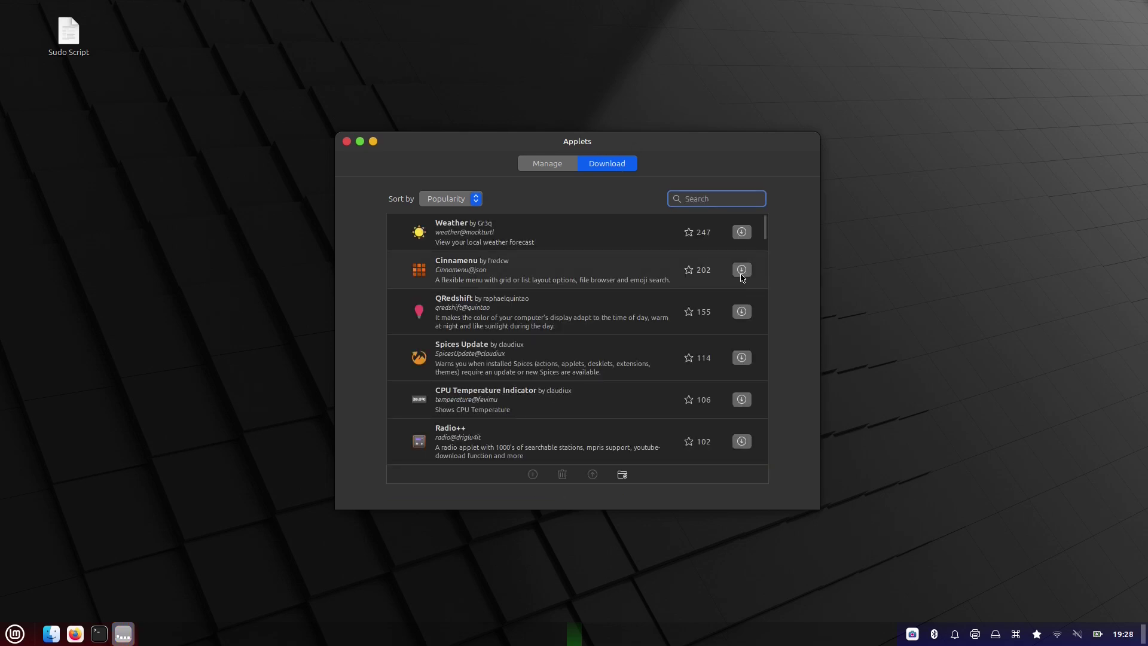
left_click(741, 270)
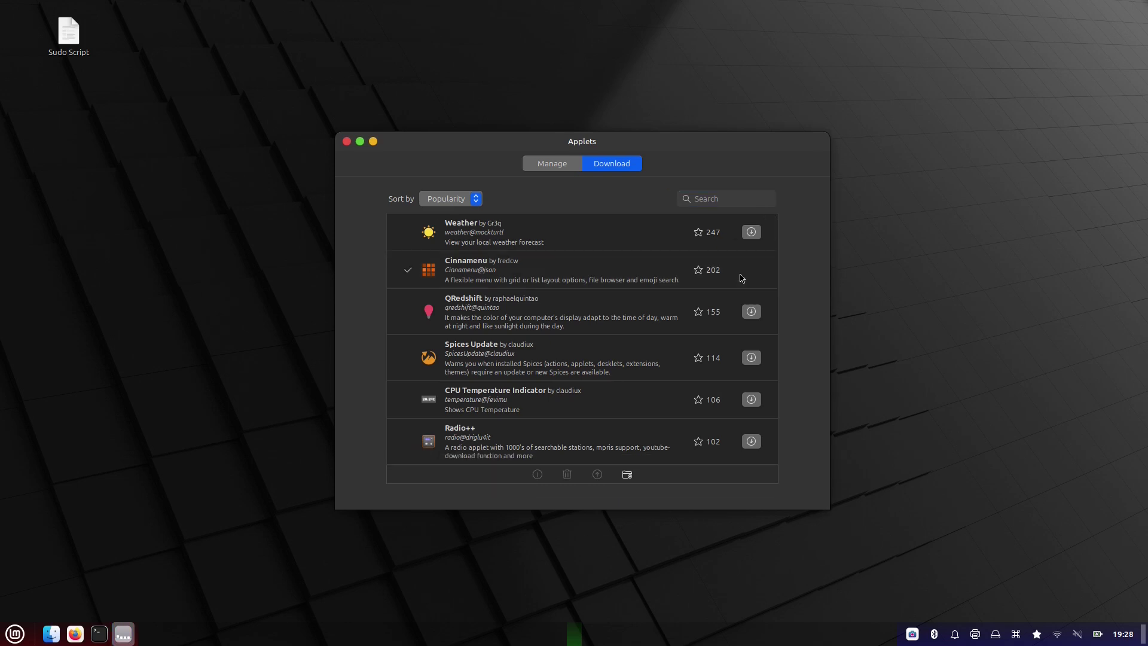
left_click(556, 171)
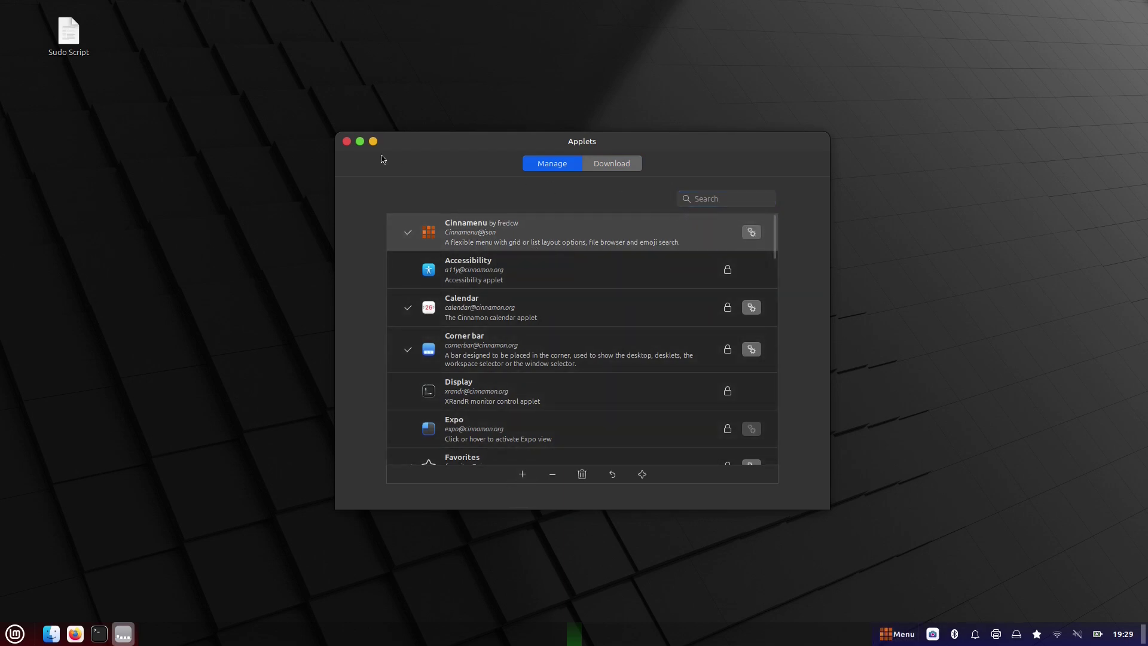
left_click(347, 142)
Step: Move the Cinnamenu applet to the left end of the panel and remove the original Mint menu applet
left_click_drag(883, 640, 60, 638)
right_click(61, 637)
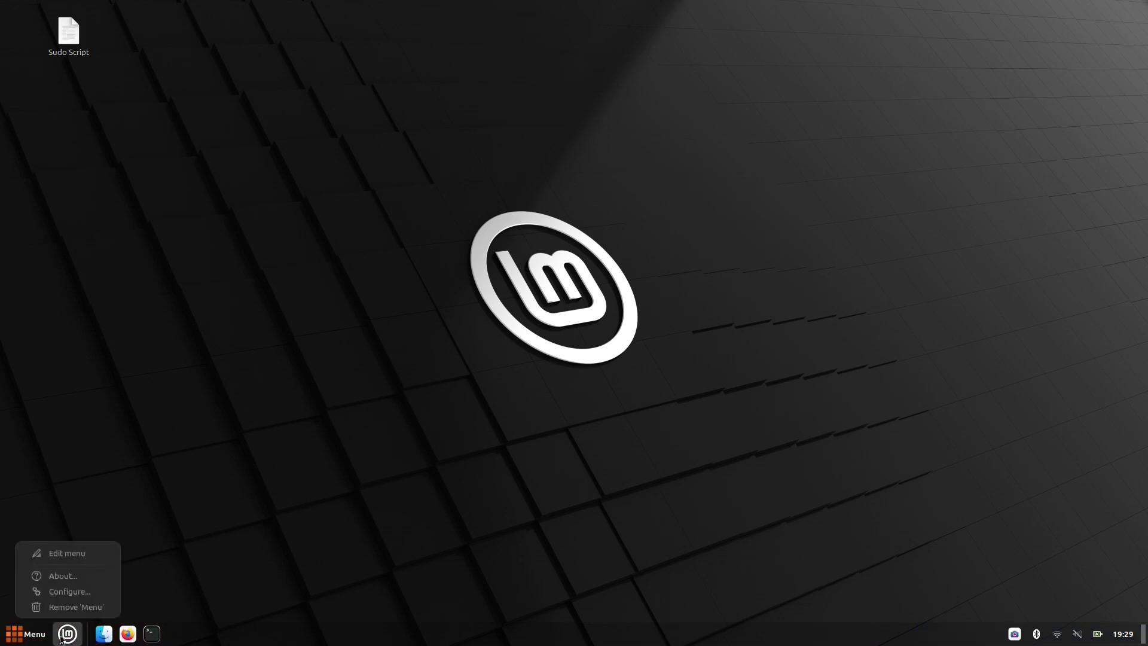
left_click(72, 608)
left_click(615, 352)
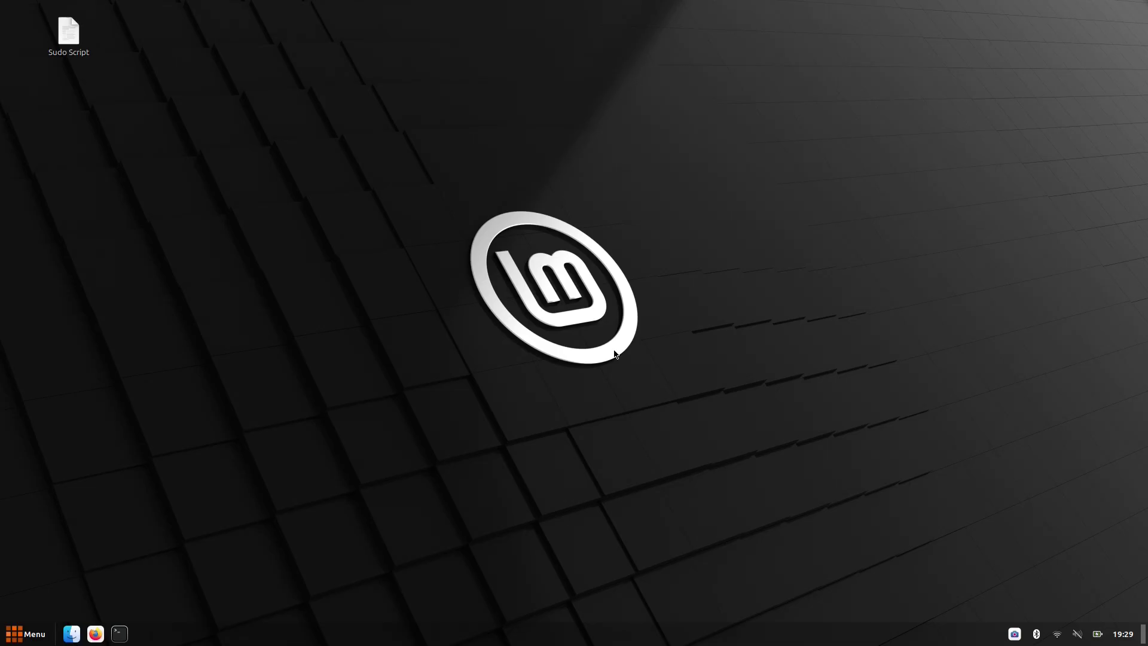
Step: Increase the height of the Cinnamenu pop-up and browse its application categories and home folder
left_click(29, 640)
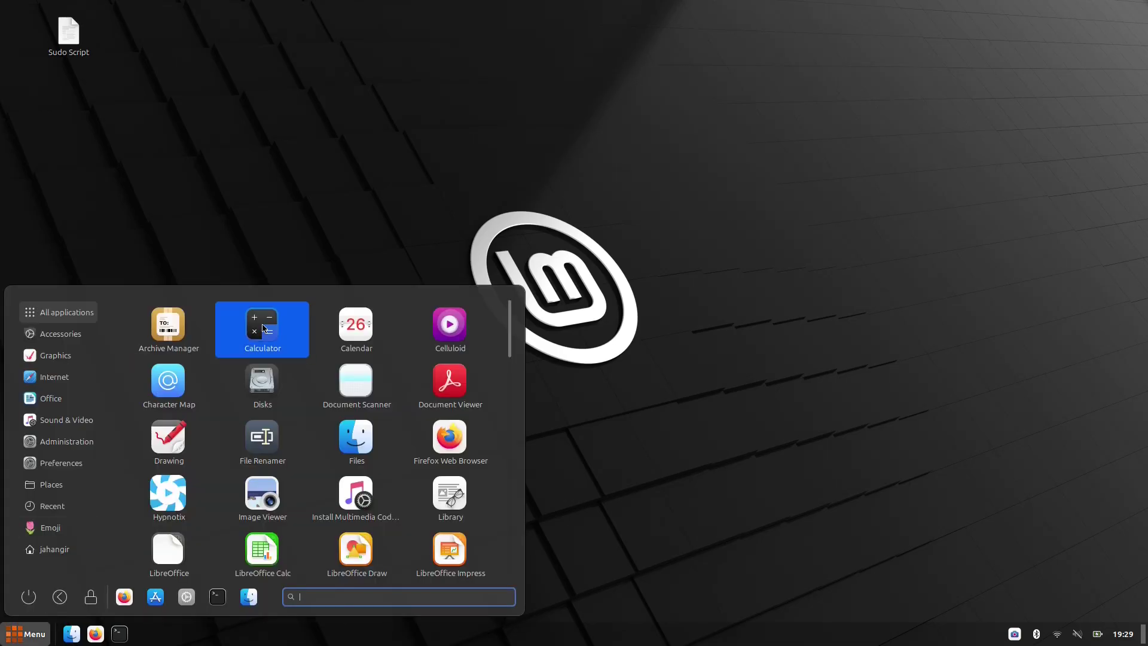
left_click_drag(284, 288, 281, 213)
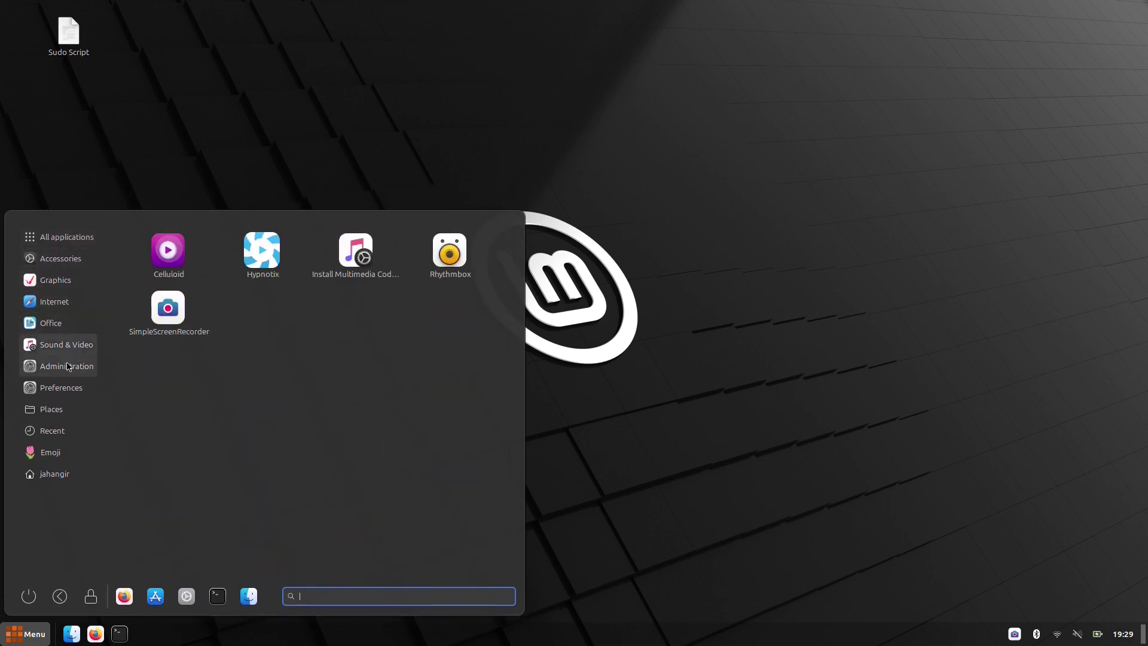
mouse_move(48, 475)
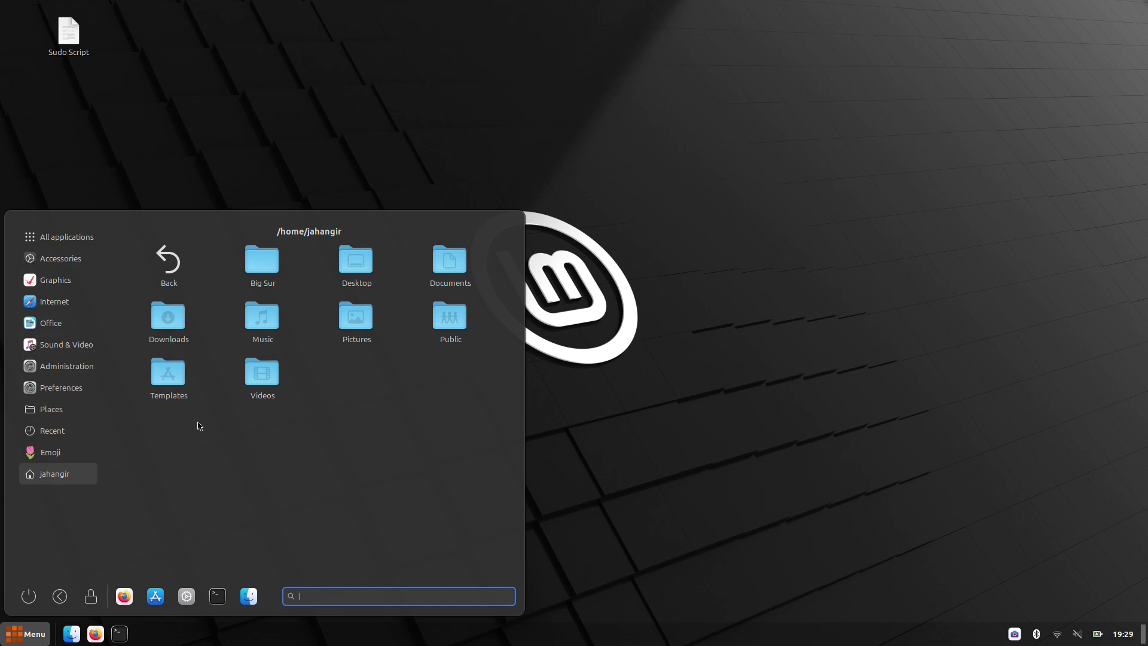
left_click(190, 268)
left_click(190, 268)
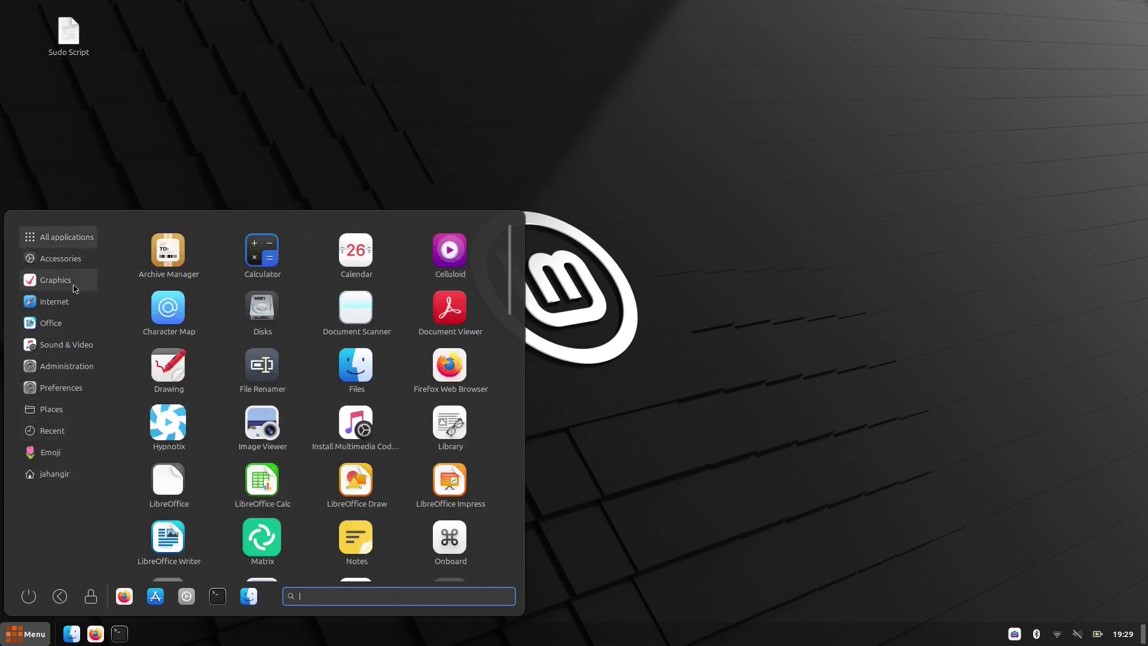
left_click(352, 152)
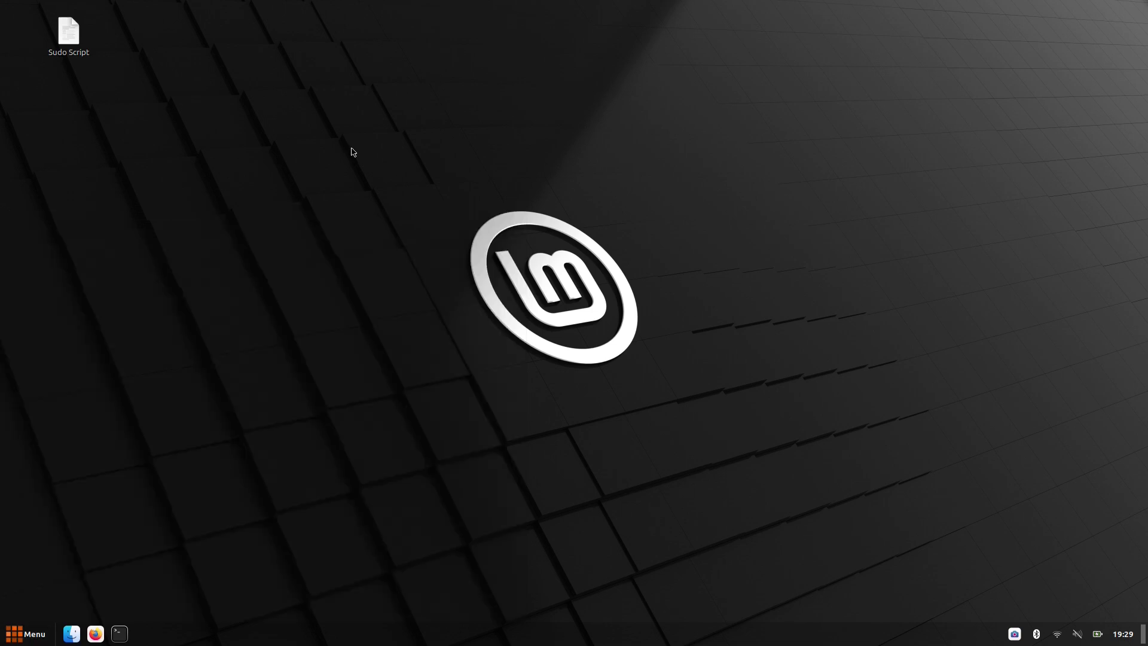
Step: Set the sidebar location to Top in Cinnamenu's layout settings and open the menu to check it
right_click(25, 635)
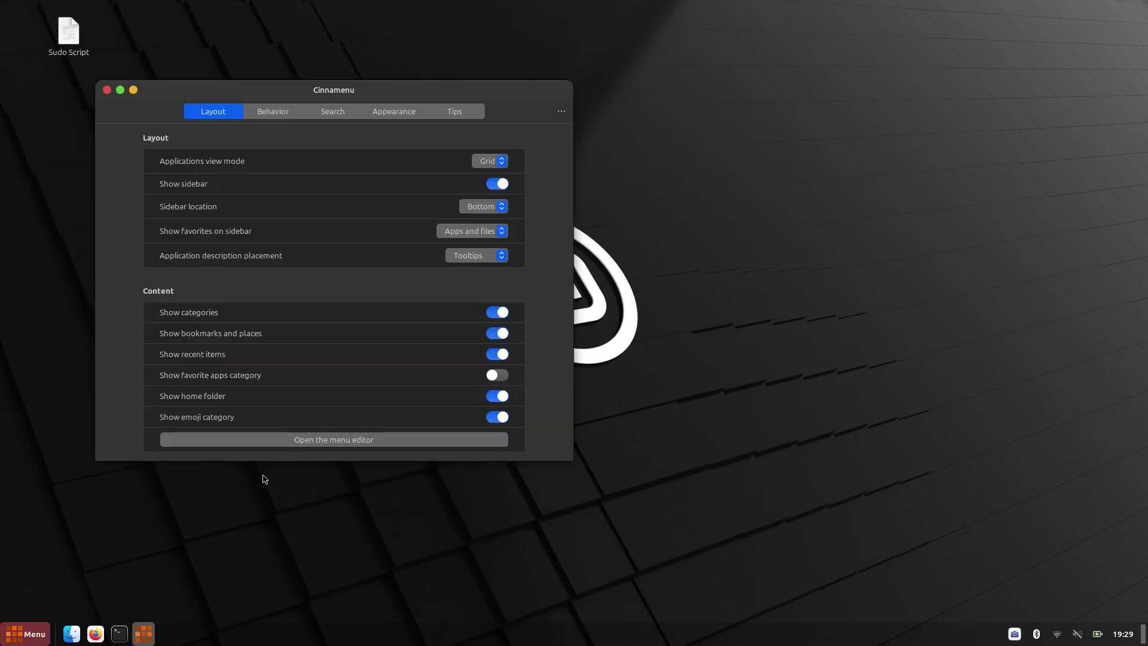
left_click_drag(343, 92, 669, 116)
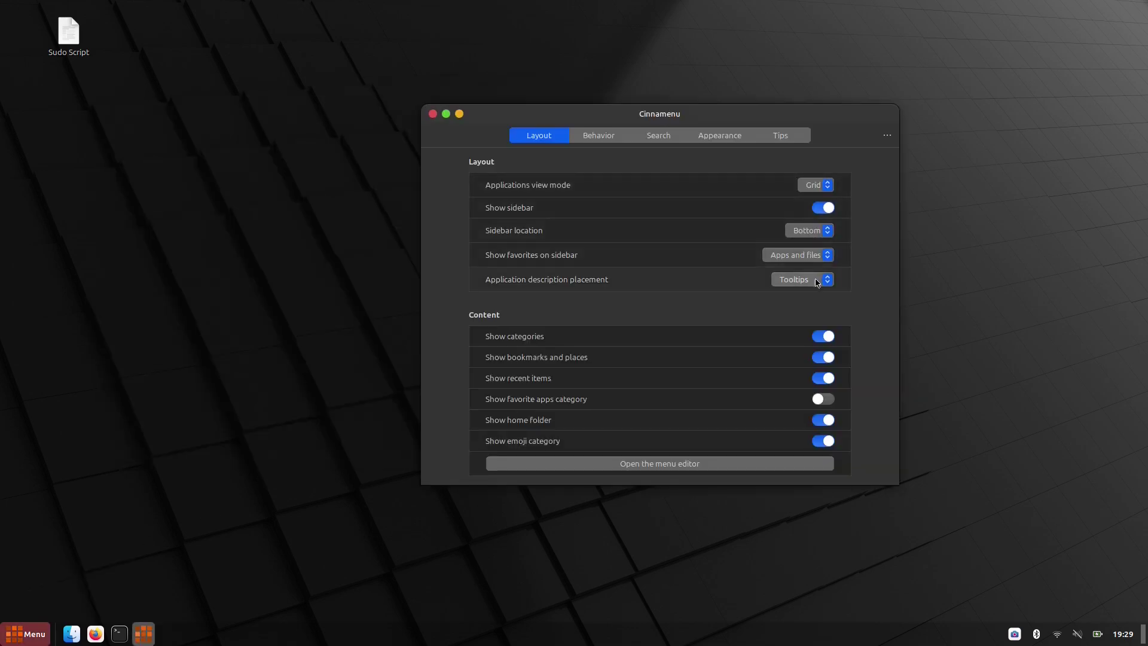
left_click(809, 230)
left_click(816, 214)
key("super")
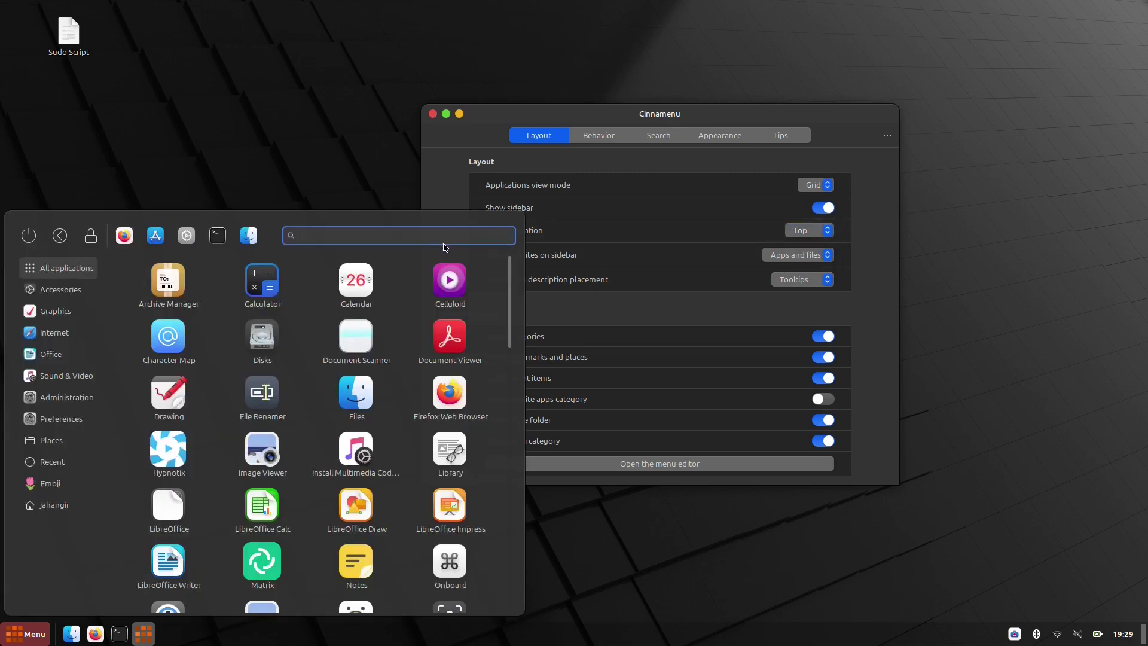
Step: Search the Cinnamenu menu for "files", look through the results and close the menu
type("files")
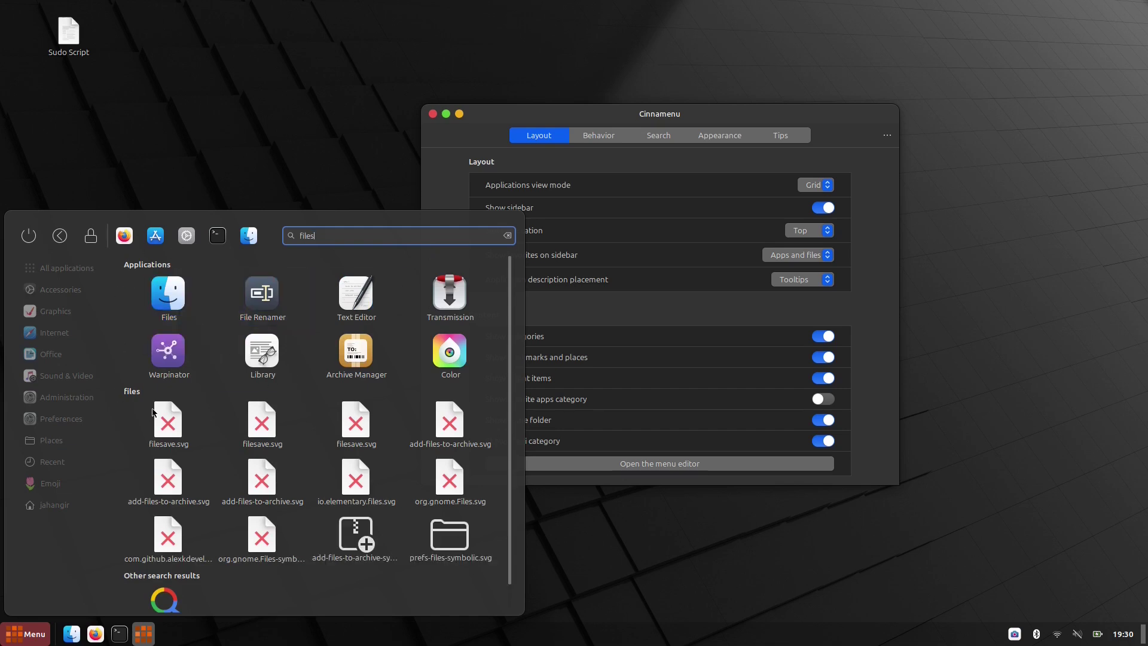
scroll(167, 472, "down", 1)
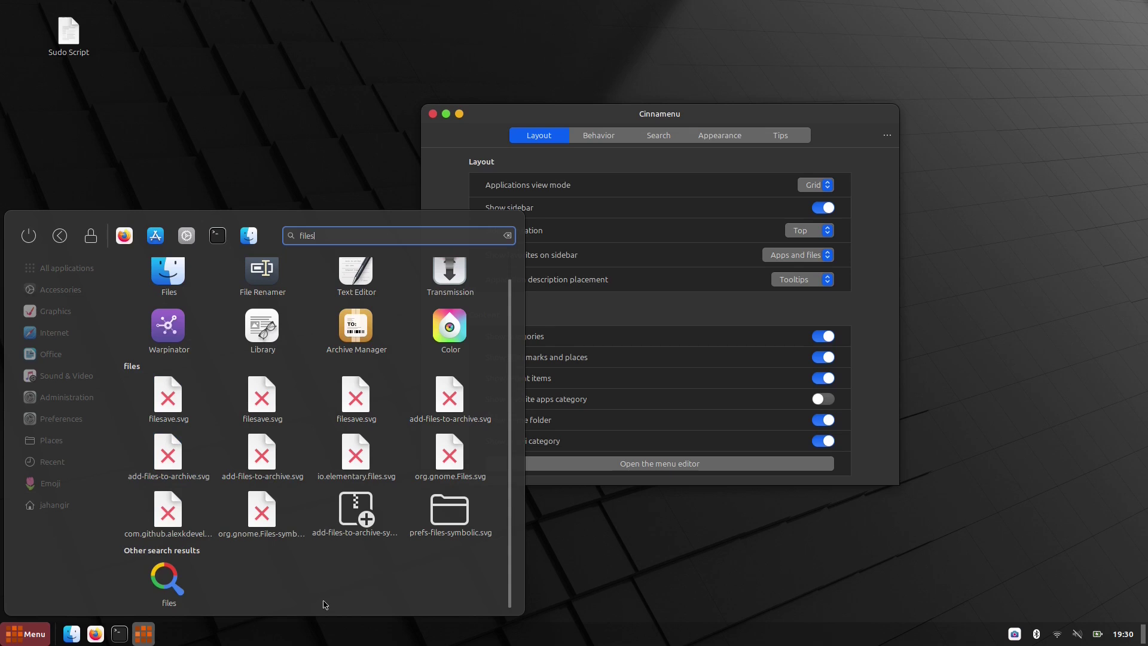
left_click(570, 553)
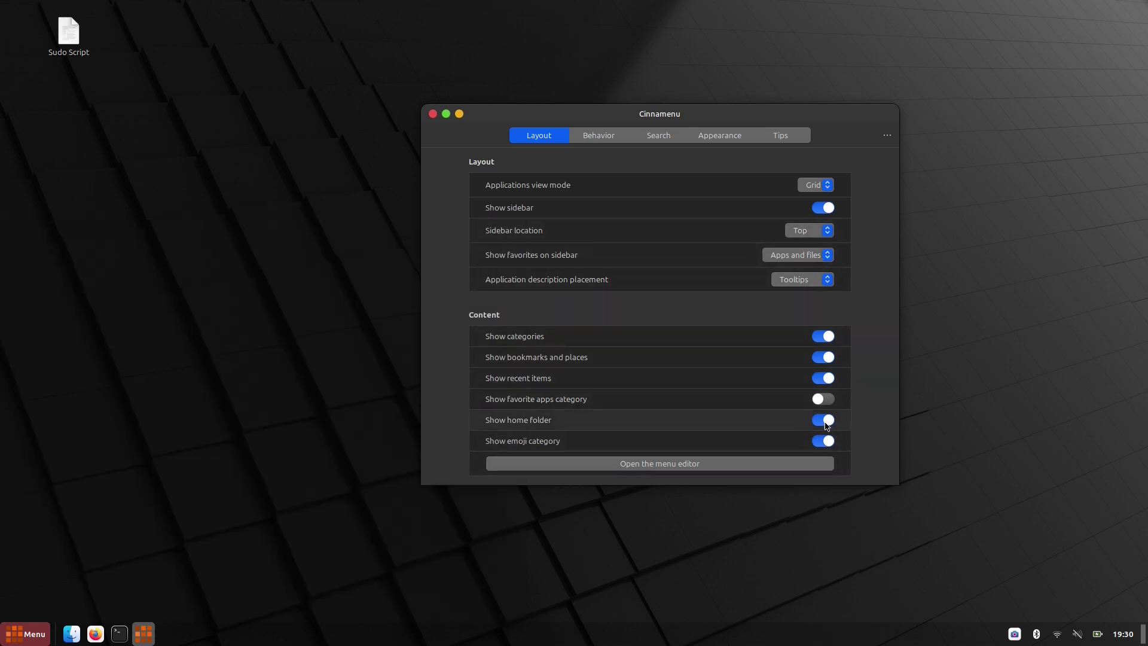
Step: Hide recent items and the home folder in Cinnamenu and set the menu to open on the Favorite apps category
left_click(822, 377)
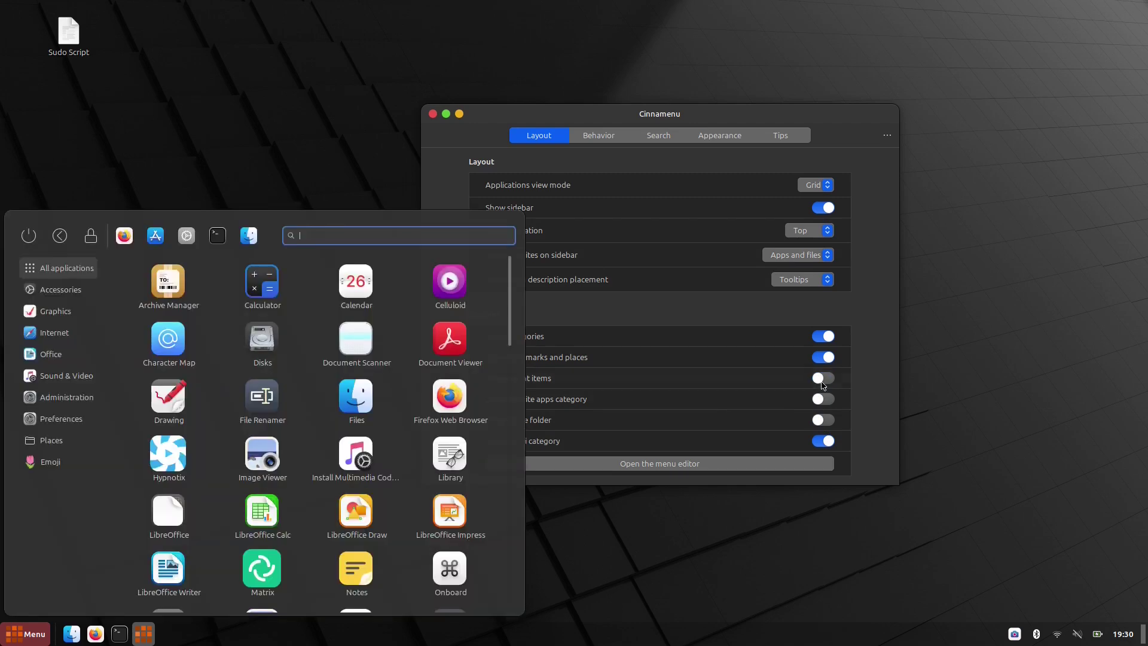
left_click(824, 385)
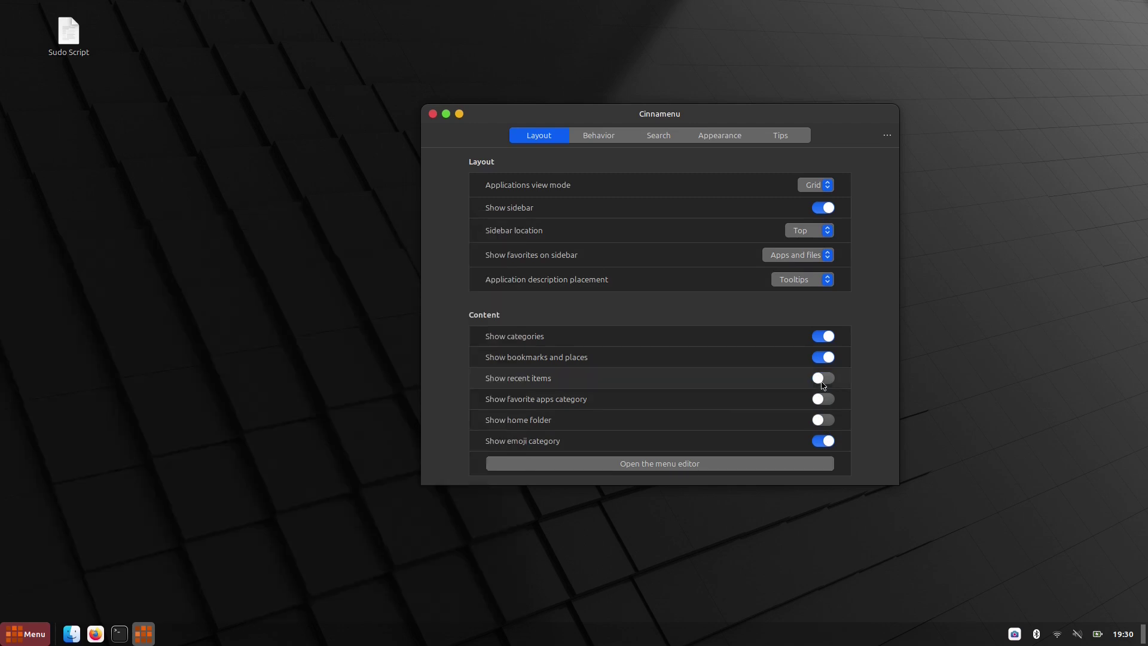
left_click(607, 139)
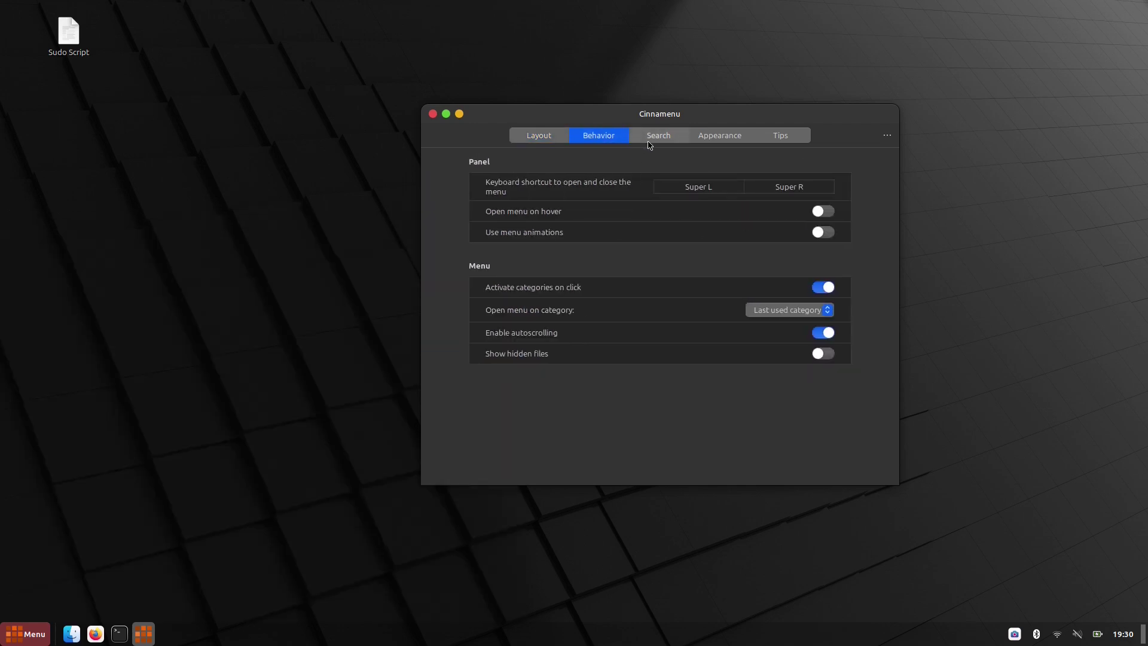
left_click(789, 309)
left_click(786, 328)
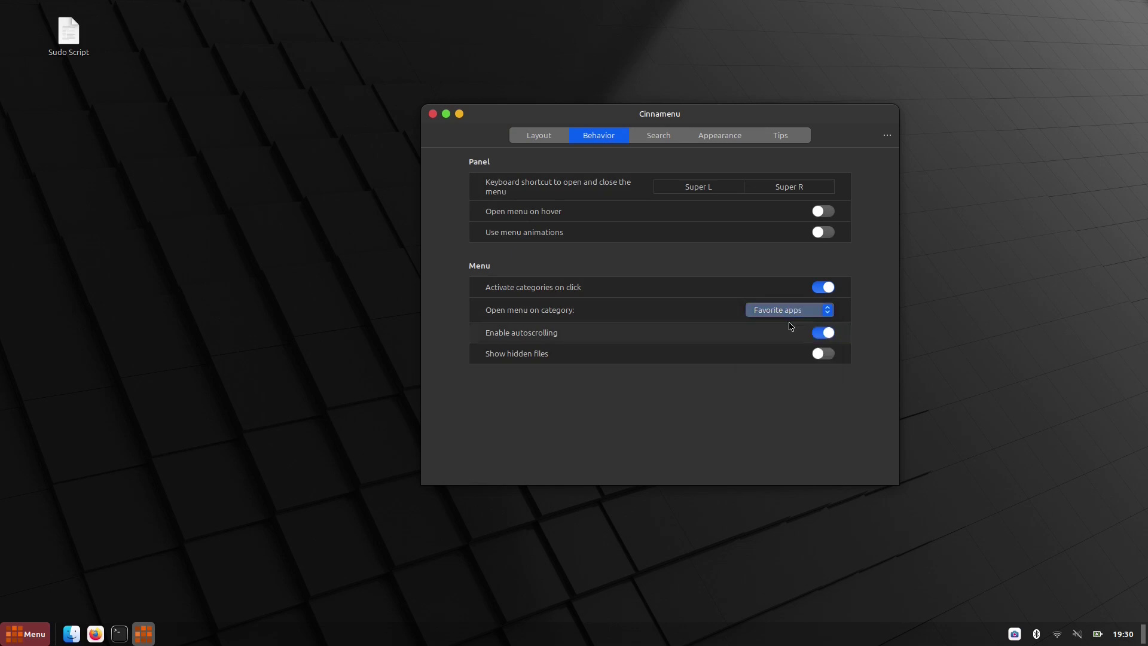
Step: Set Cinnamenu's web search option to None and turn off searching the home folder
left_click(653, 138)
left_click(813, 205)
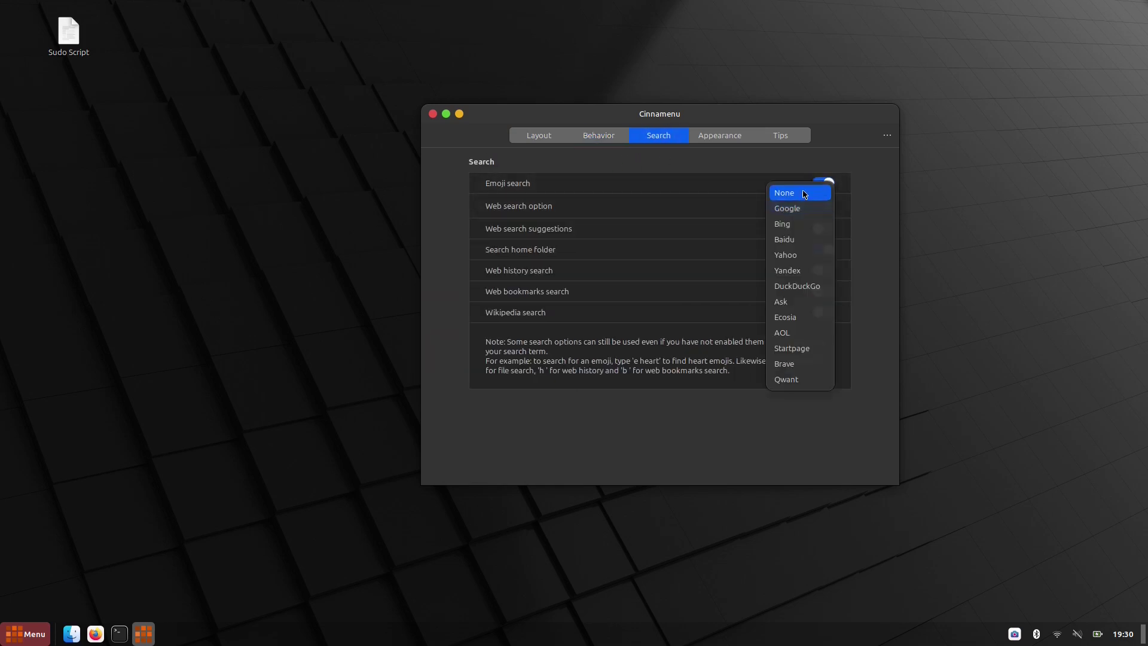
left_click(798, 190)
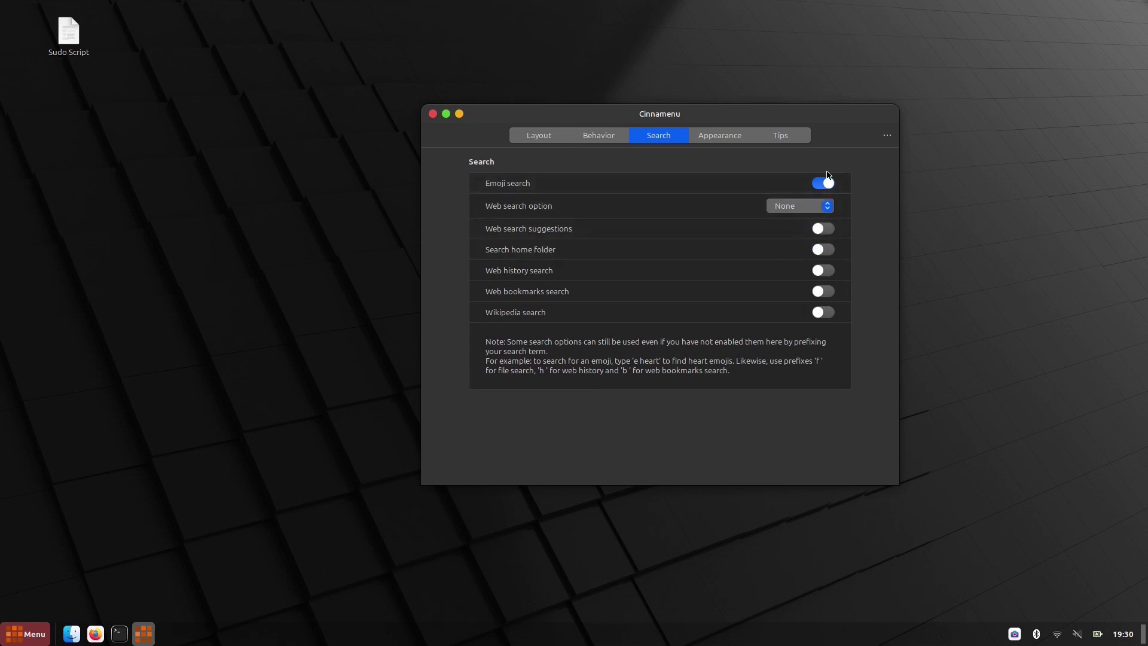
Step: Enable a custom panel icon for Cinnamenu and choose the start-here-symbolic Apple logo
left_click(722, 138)
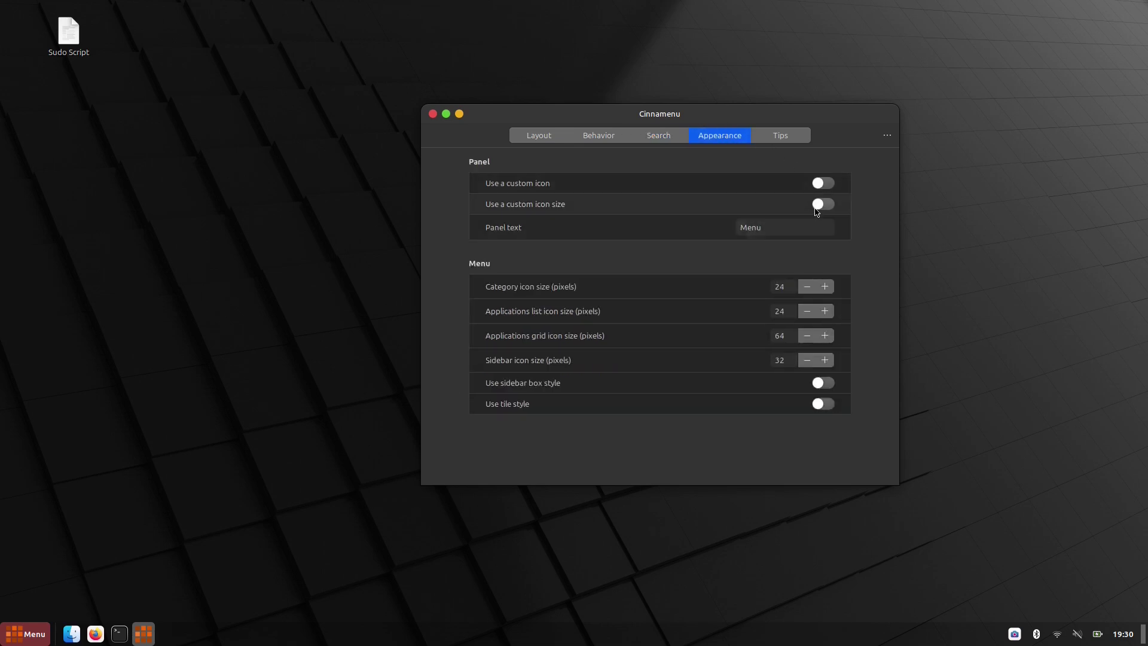
left_click(823, 183)
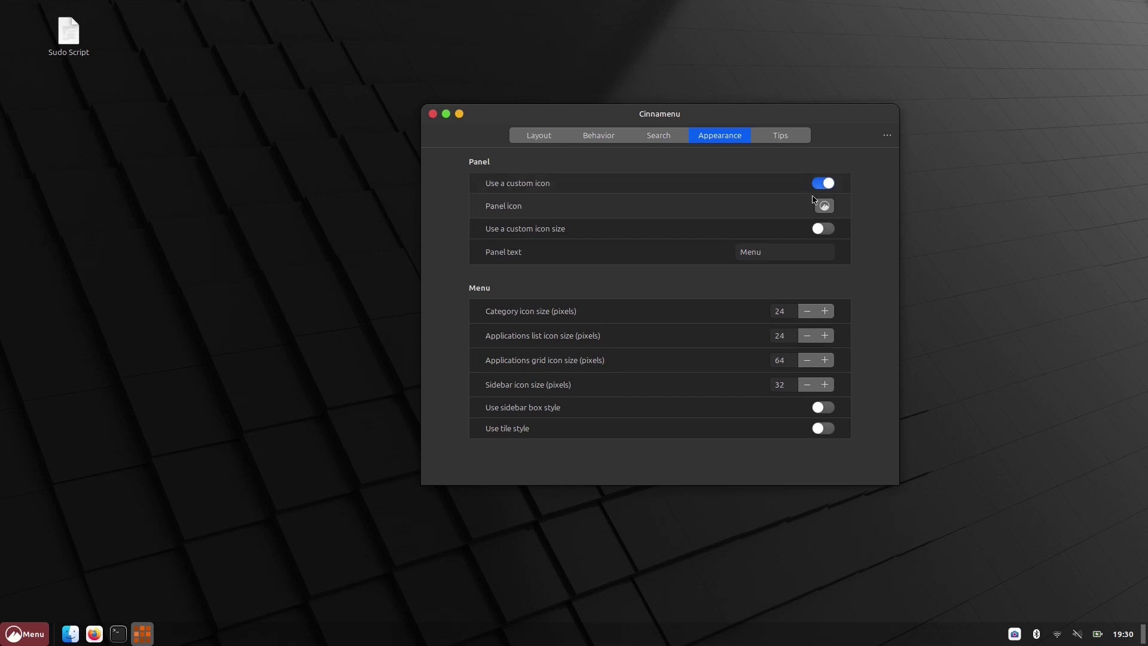
left_click(823, 205)
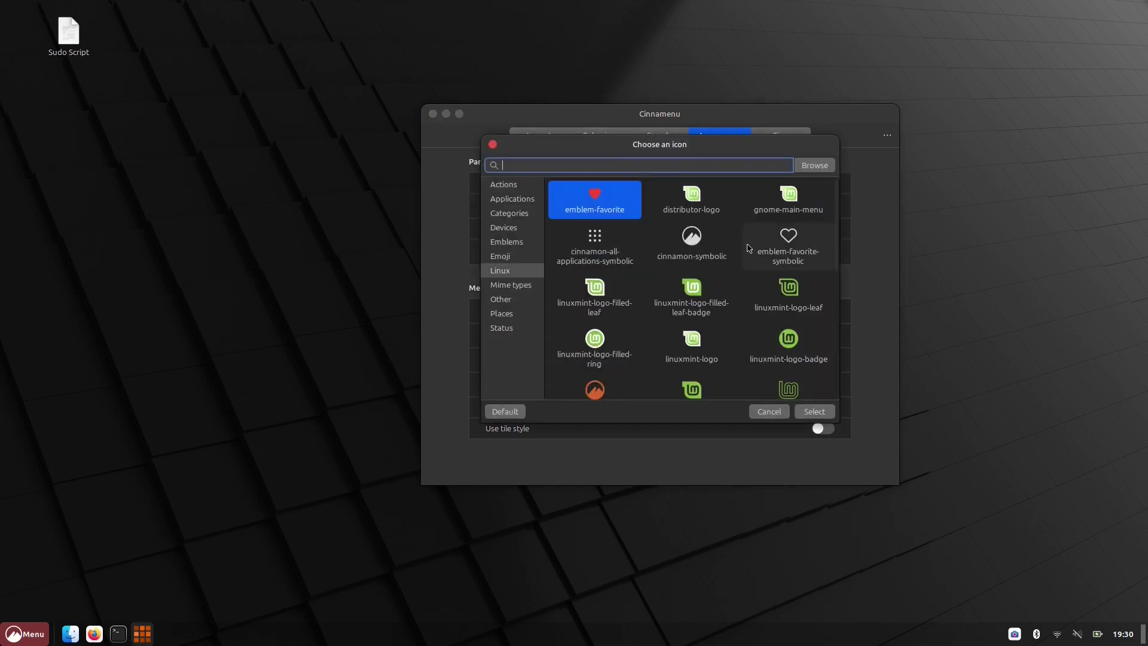
scroll(617, 350, "down", 3)
scroll(618, 350, "down", 2)
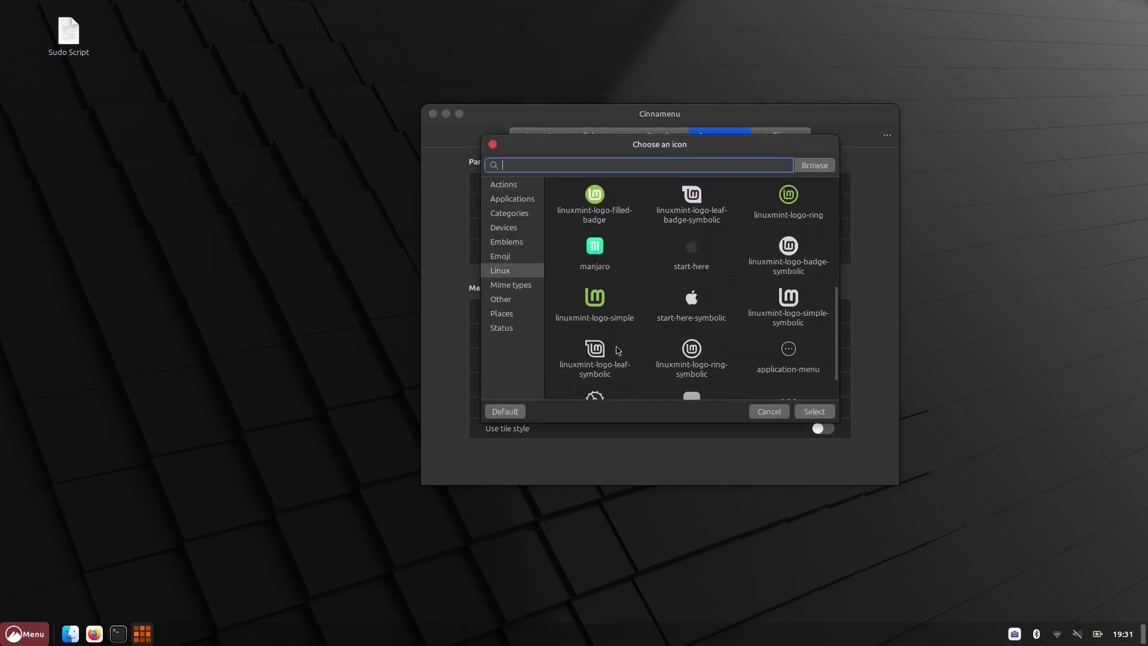
left_click(692, 302)
left_click(814, 412)
Step: Set Cinnamenu's panel text to "Application", view the tips and close the applet's settings
left_click(711, 249)
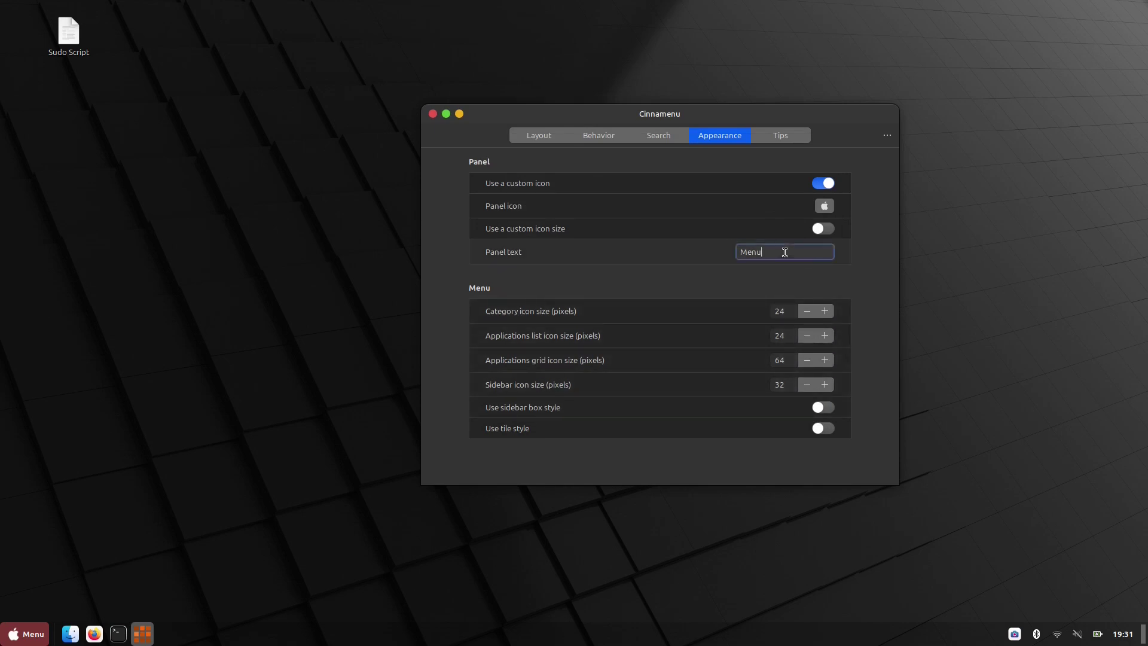
type("Application")
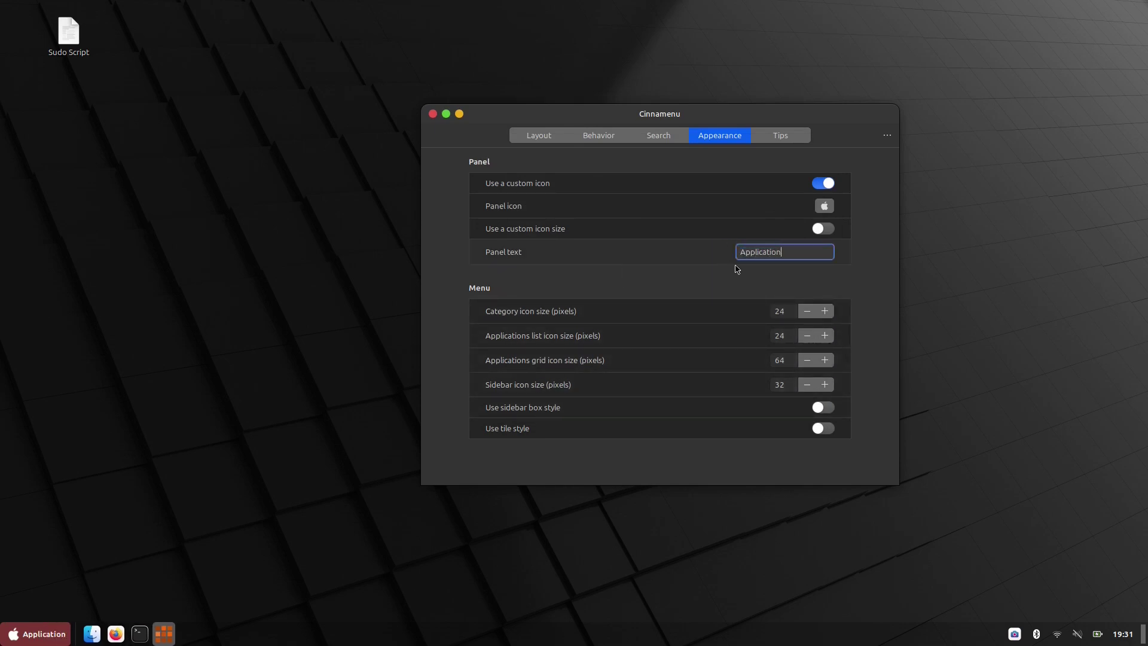
left_click(781, 139)
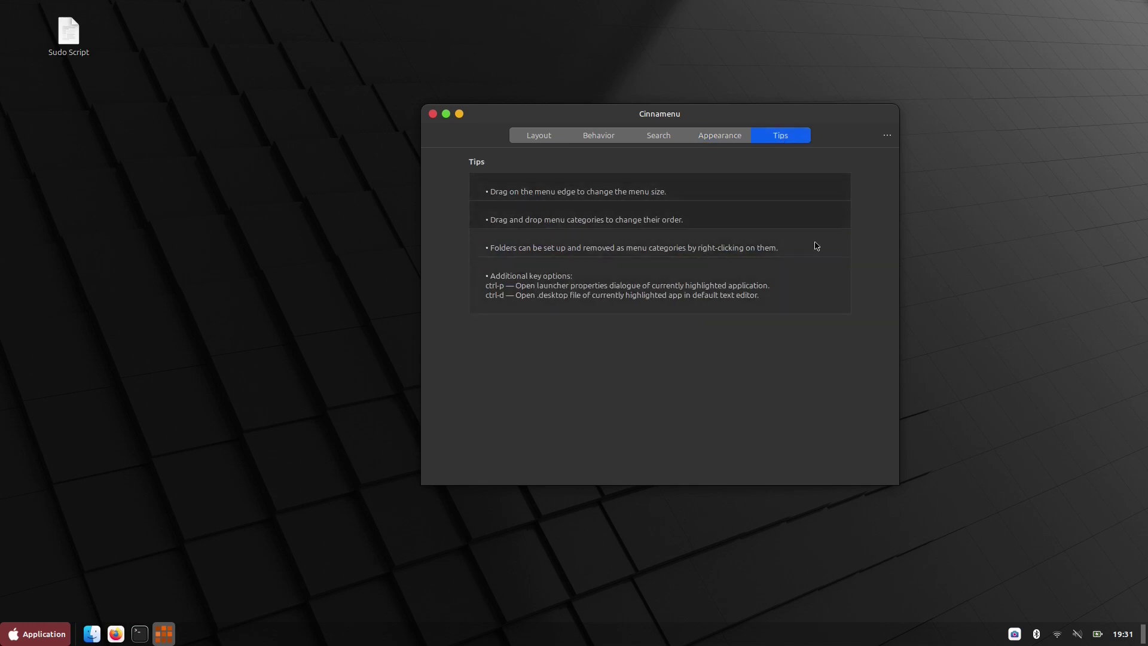
left_click(538, 136)
left_click(433, 113)
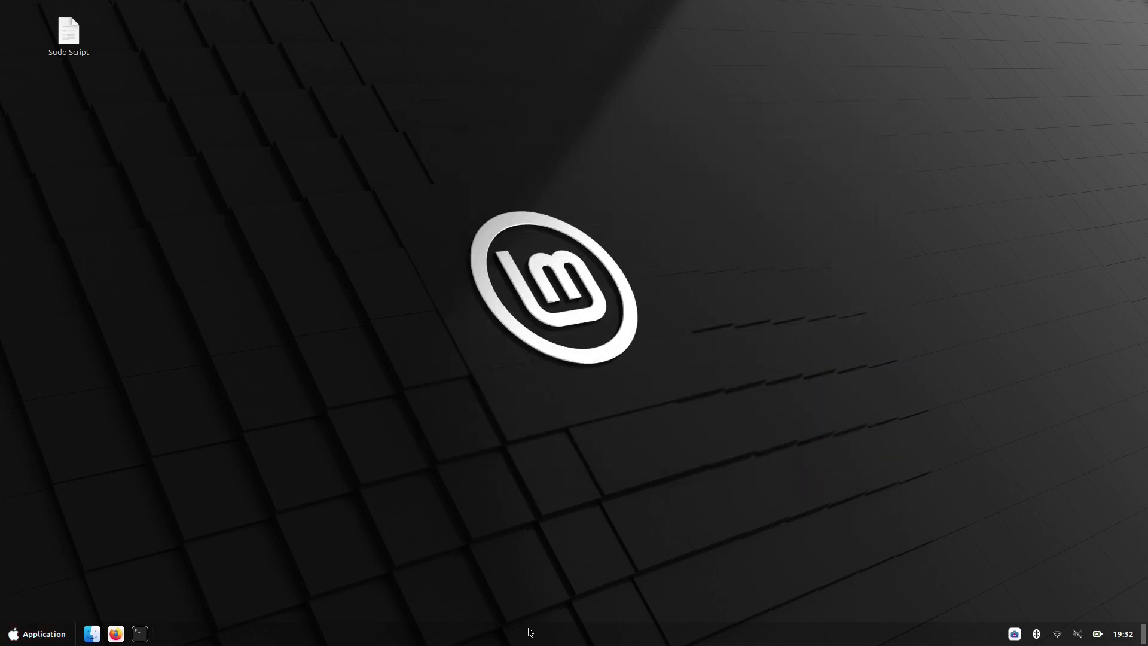
Step: Move the desktop panel from the bottom to the top edge of the screen
right_click(529, 635)
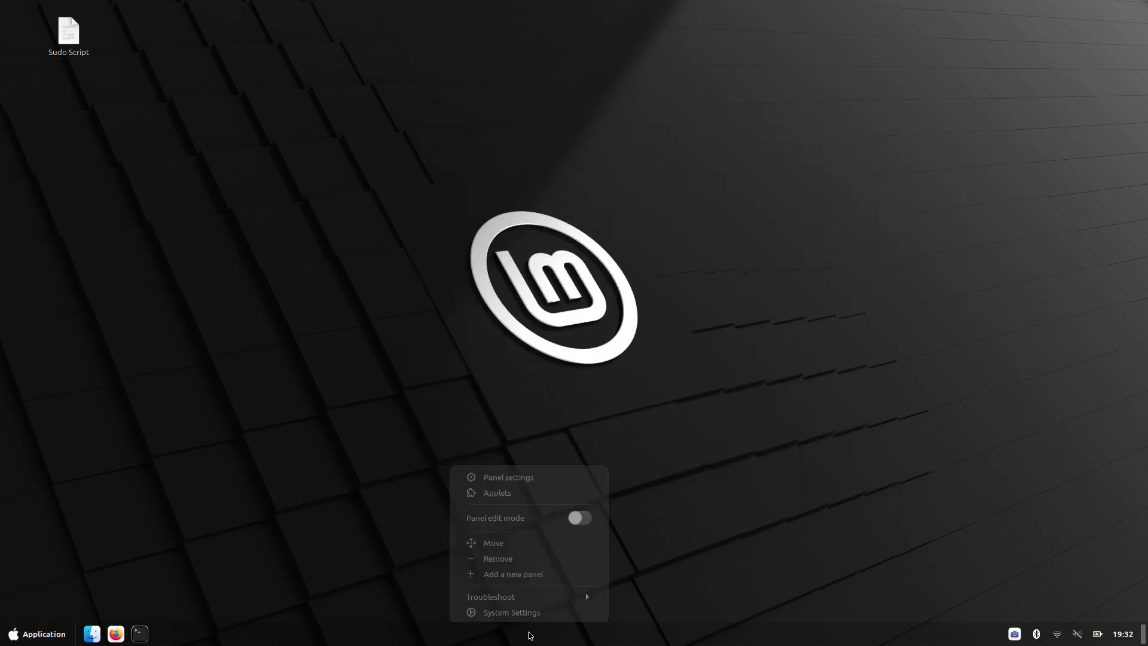
left_click(531, 538)
left_click(532, 9)
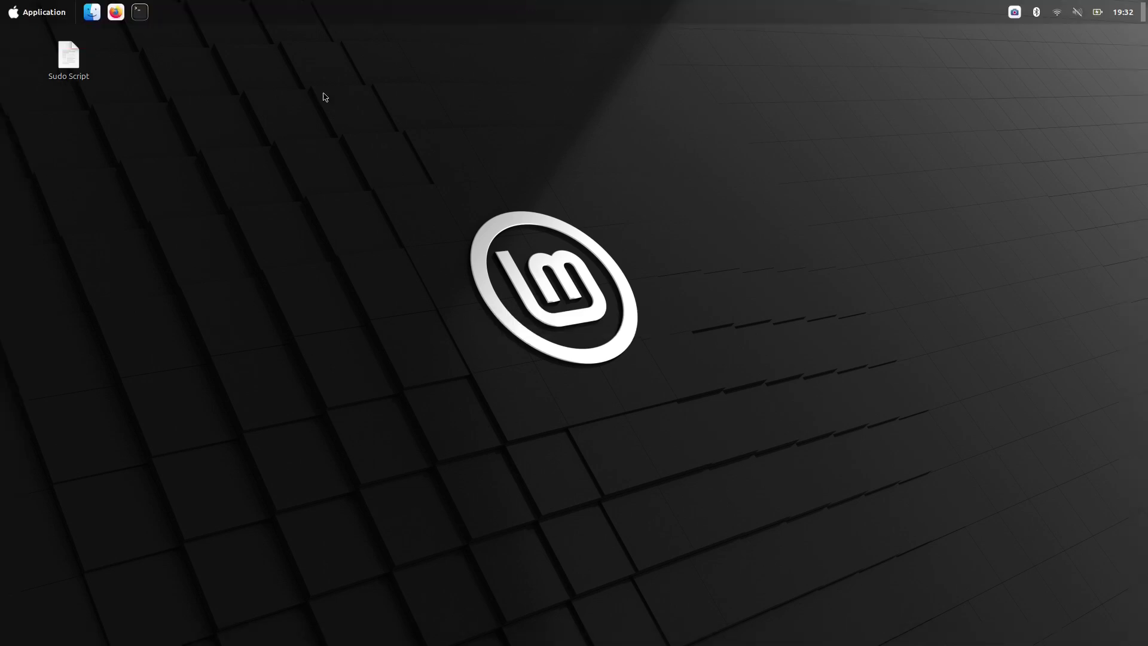
Step: Open a terminal and run sudo apt update, entering the account password for authorization
left_click(140, 12)
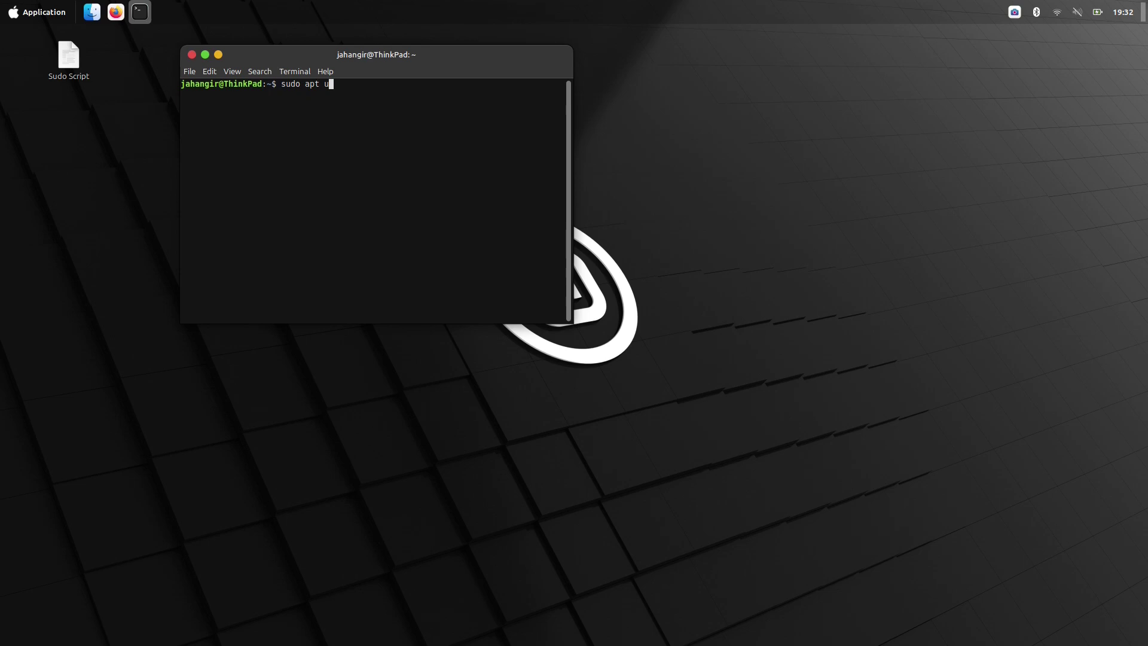
key("Return")
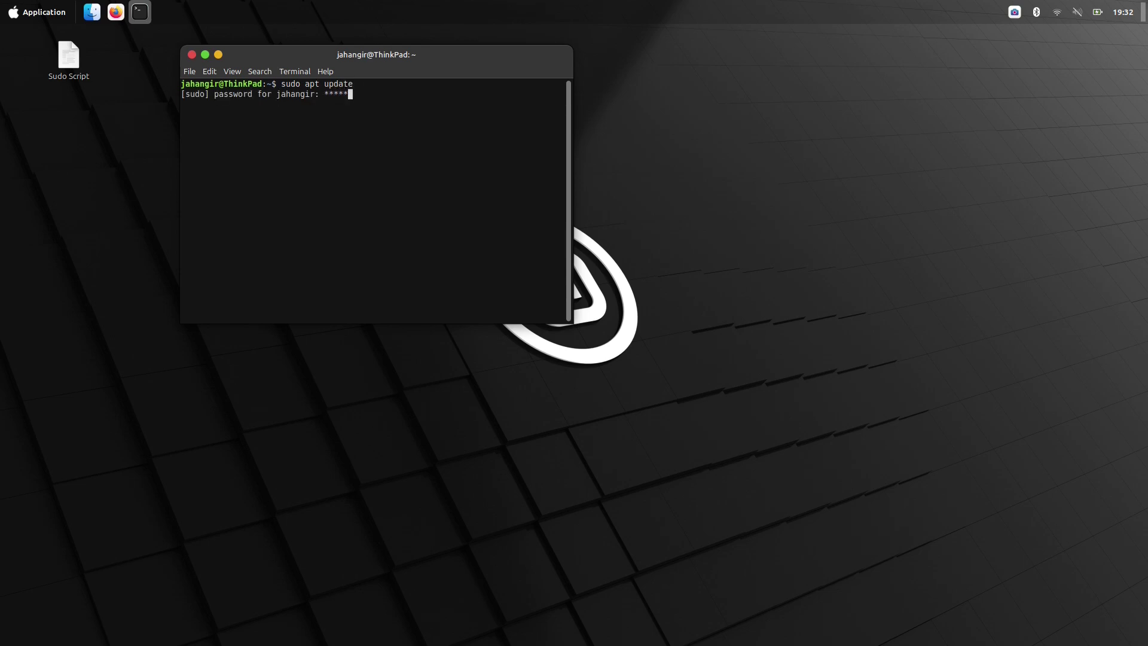
key("Return")
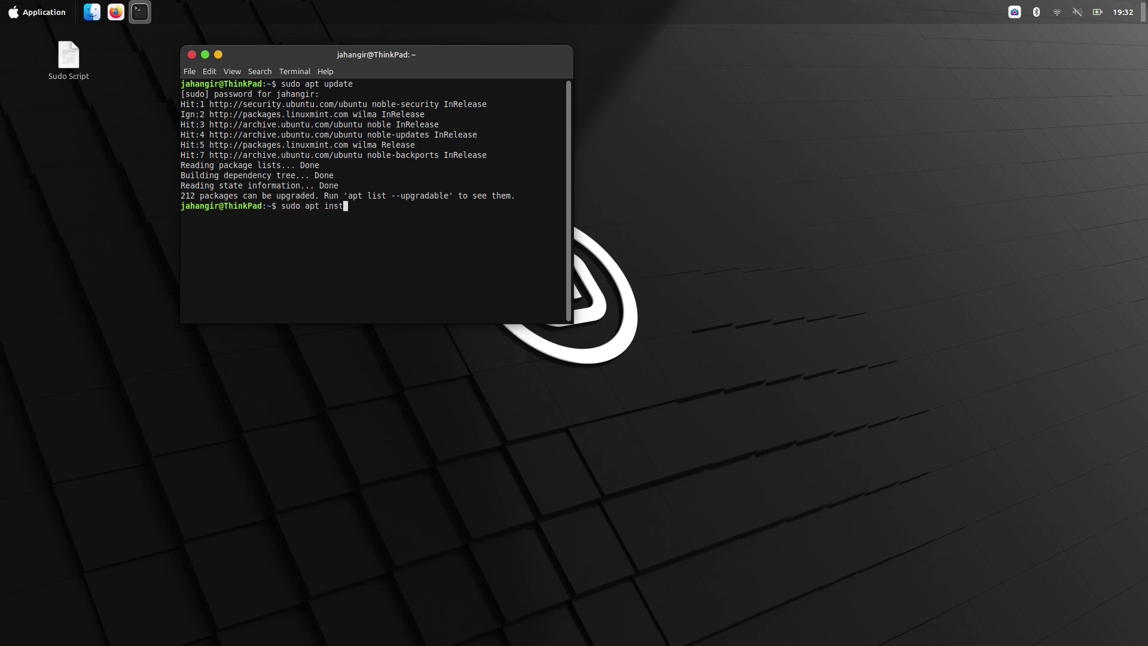
Step: Install the Plank dock with sudo apt install plank, accept the additional packages and close the terminal
type("sudo apt install plank")
key("Return")
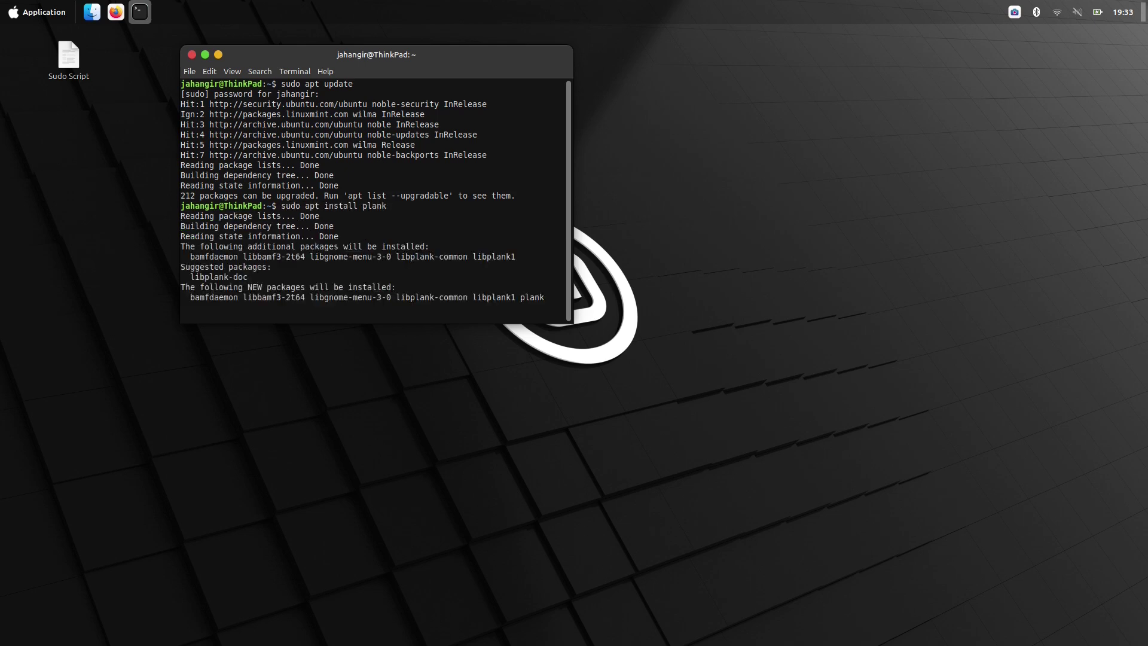
key("Return")
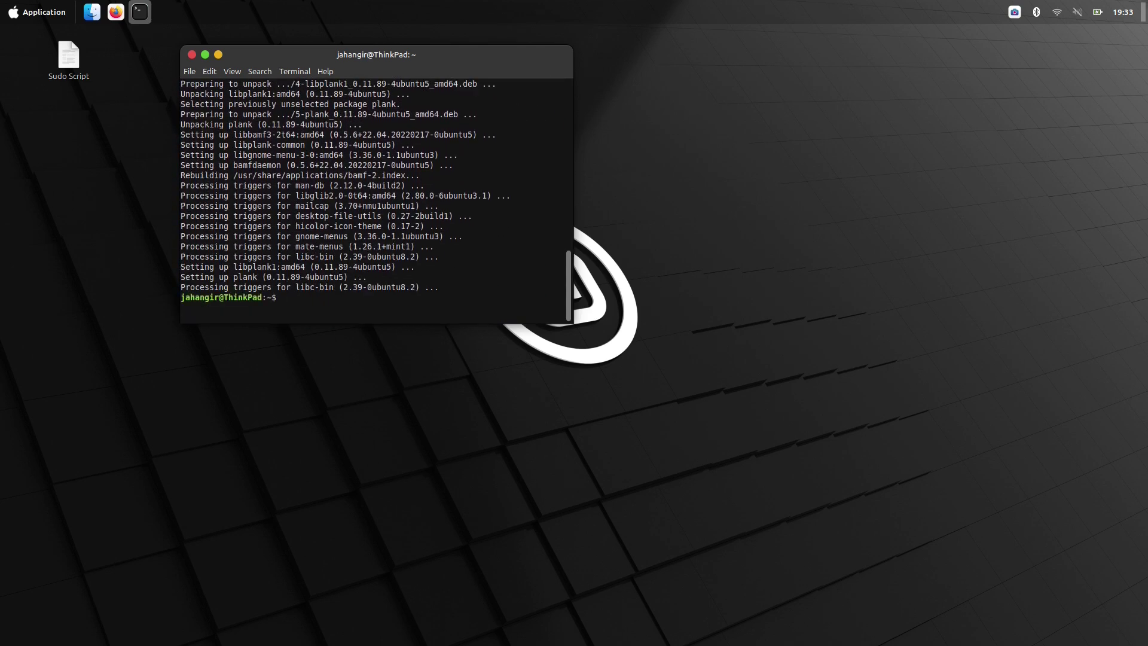
left_click(192, 54)
Step: Find Plank in the application menu with "pla", launch it and open the dock's preferences
left_click(49, 22)
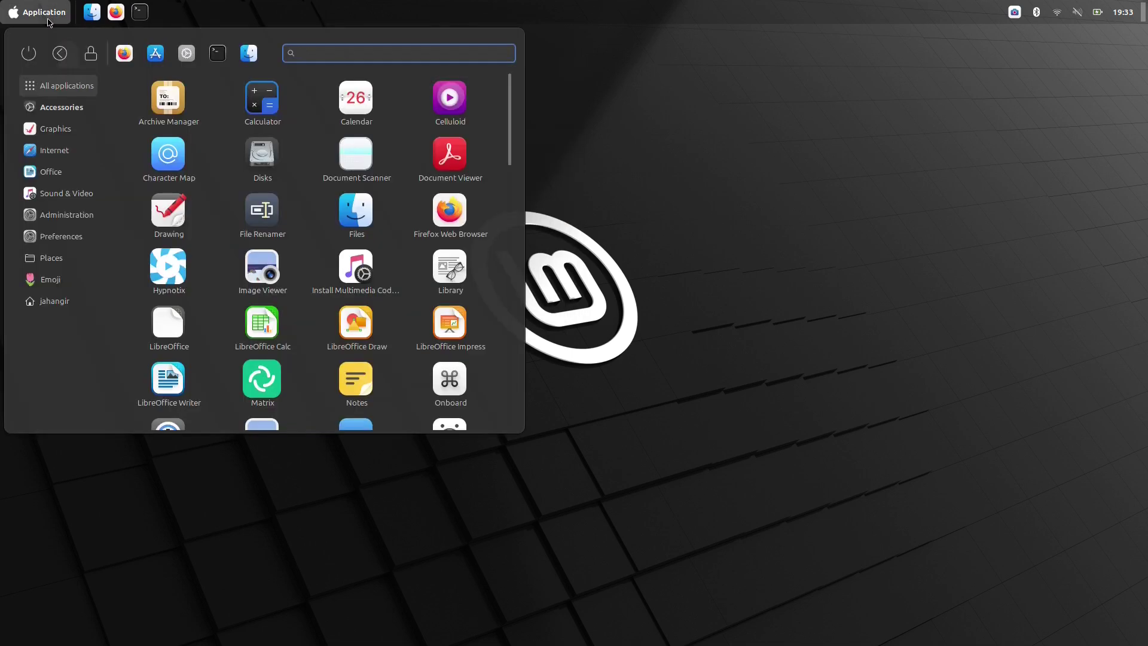
type("pla")
left_click(174, 114)
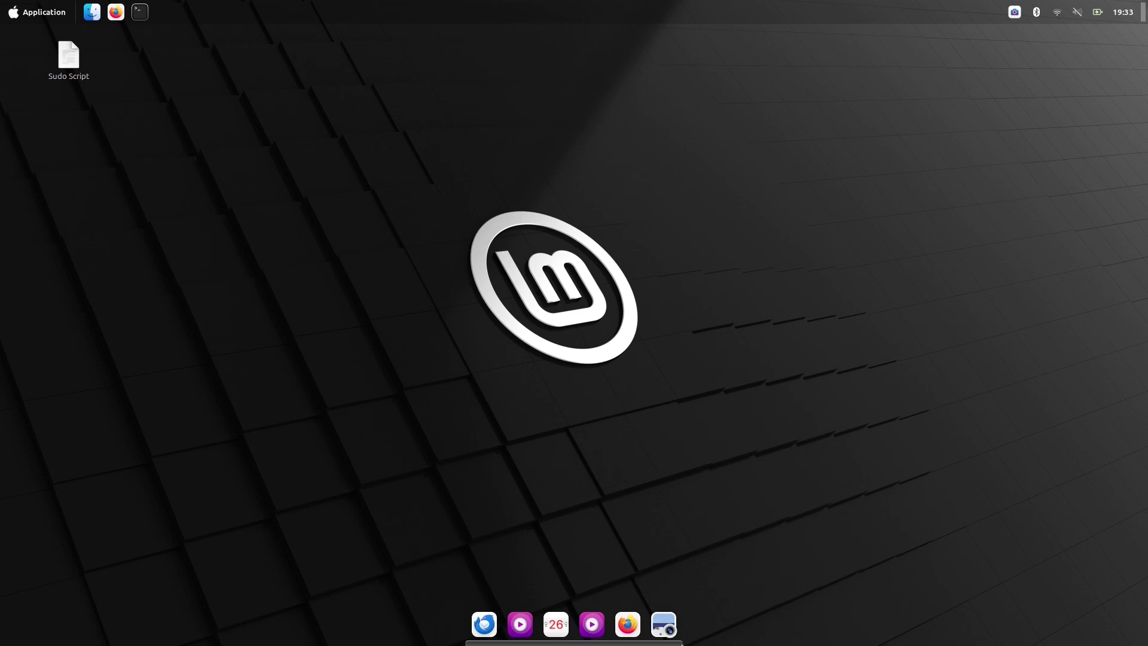
right_click(681, 643)
left_click(717, 604)
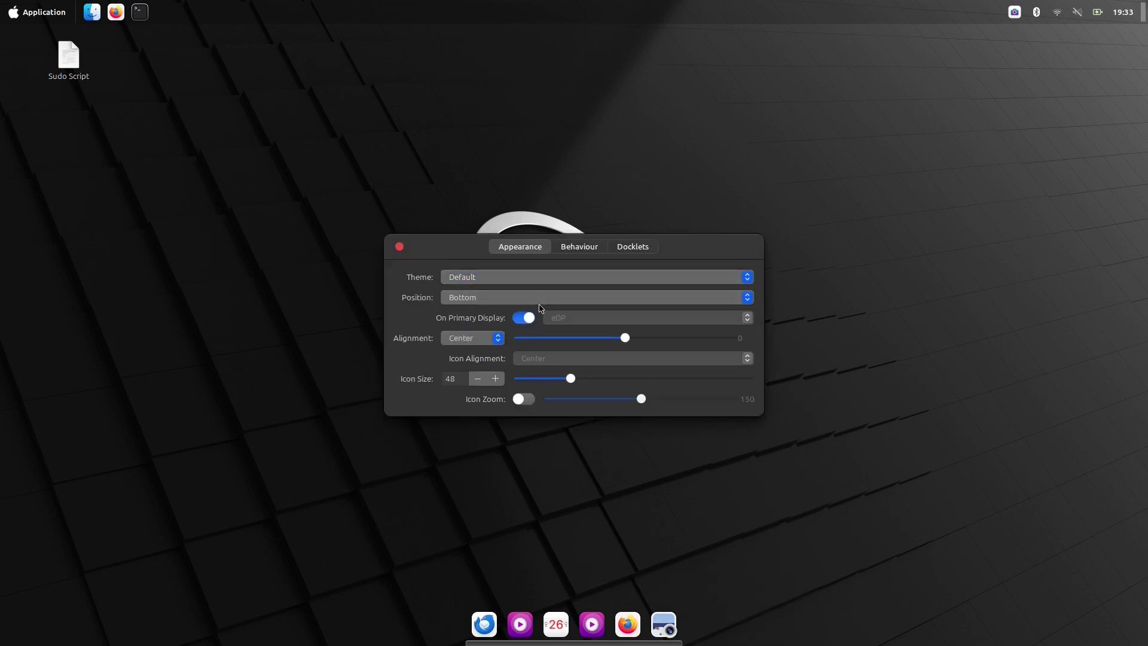
Step: Try the dock in the Right and Left positions and return it to Bottom
left_click(541, 301)
left_click(548, 274)
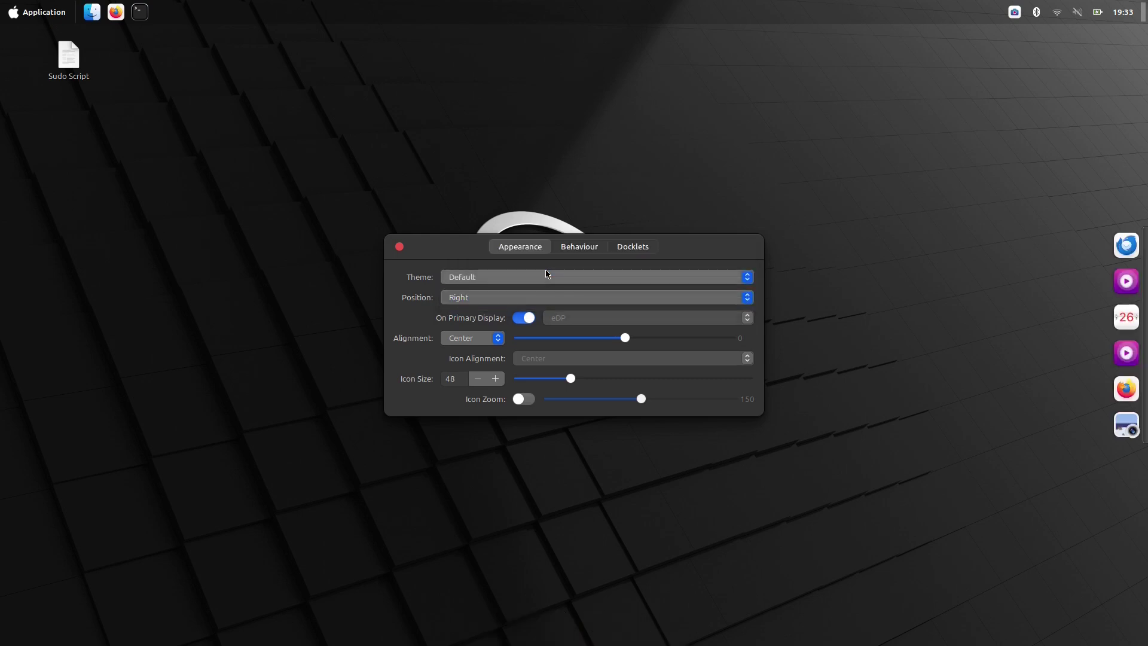
left_click(532, 295)
left_click(530, 284)
left_click(530, 292)
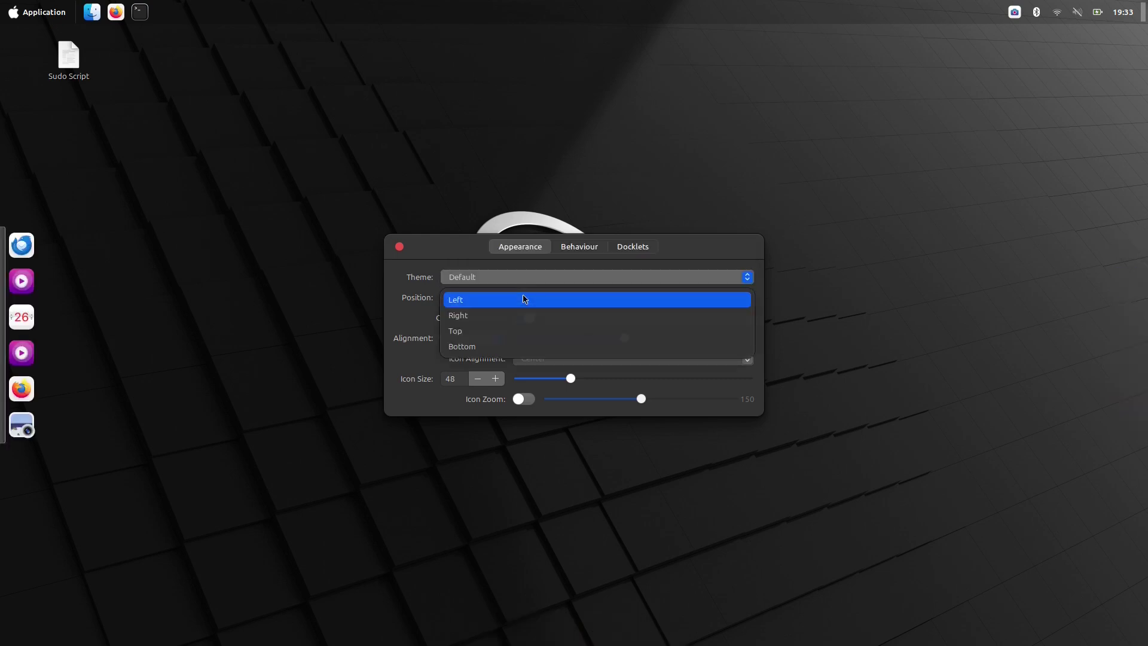
left_click(514, 342)
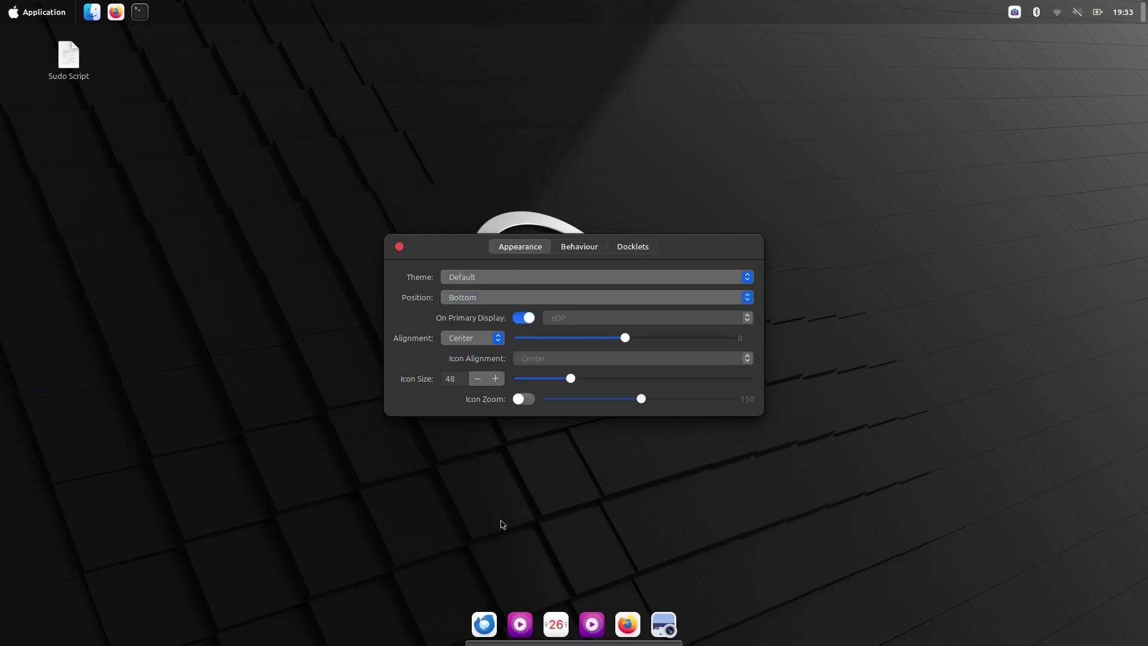
Step: Turn on icon zoom for the dock and try the Gtk+ and Matte themes before choosing Default again
left_click(525, 401)
left_click(595, 277)
left_click(598, 293)
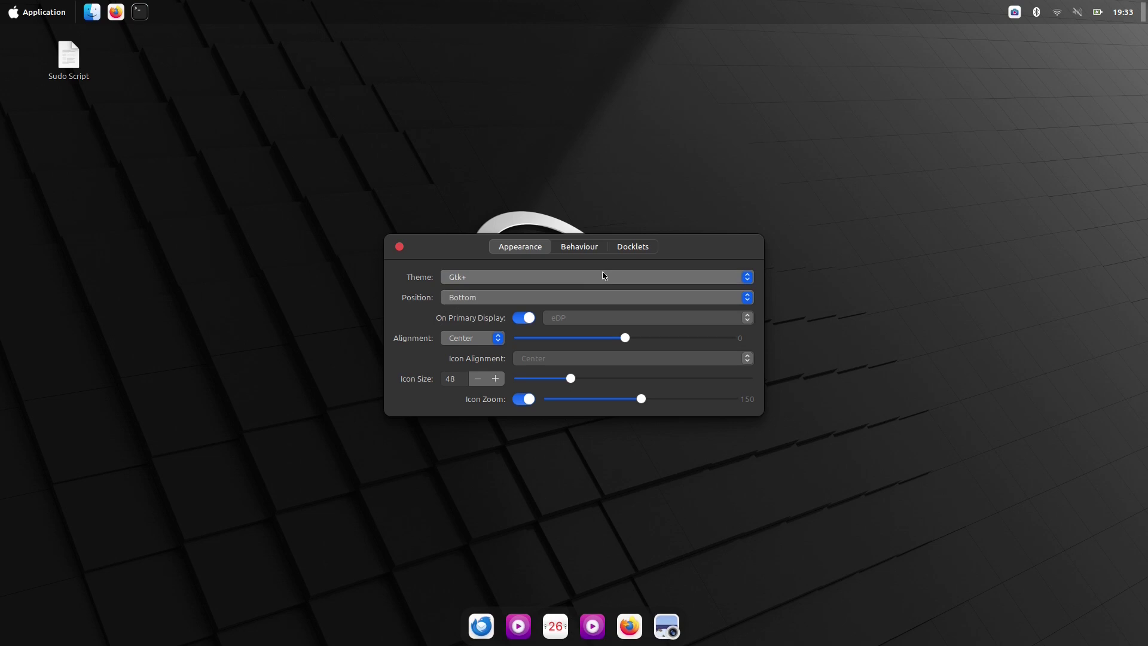
left_click(602, 275)
left_click(600, 295)
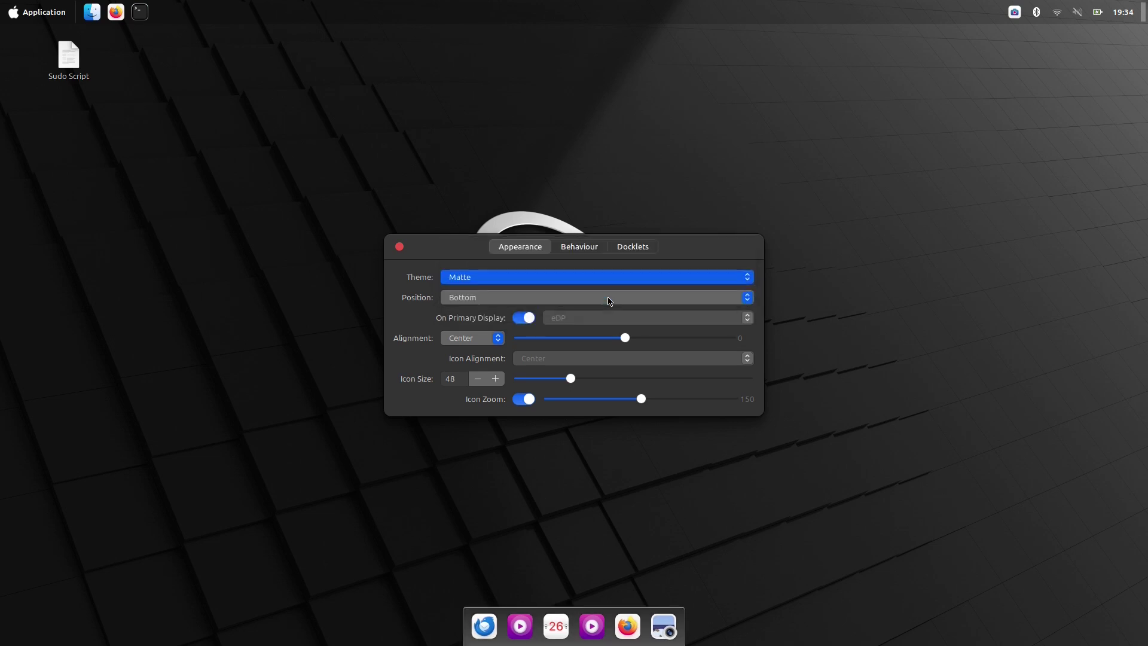
left_click(615, 277)
left_click(626, 241)
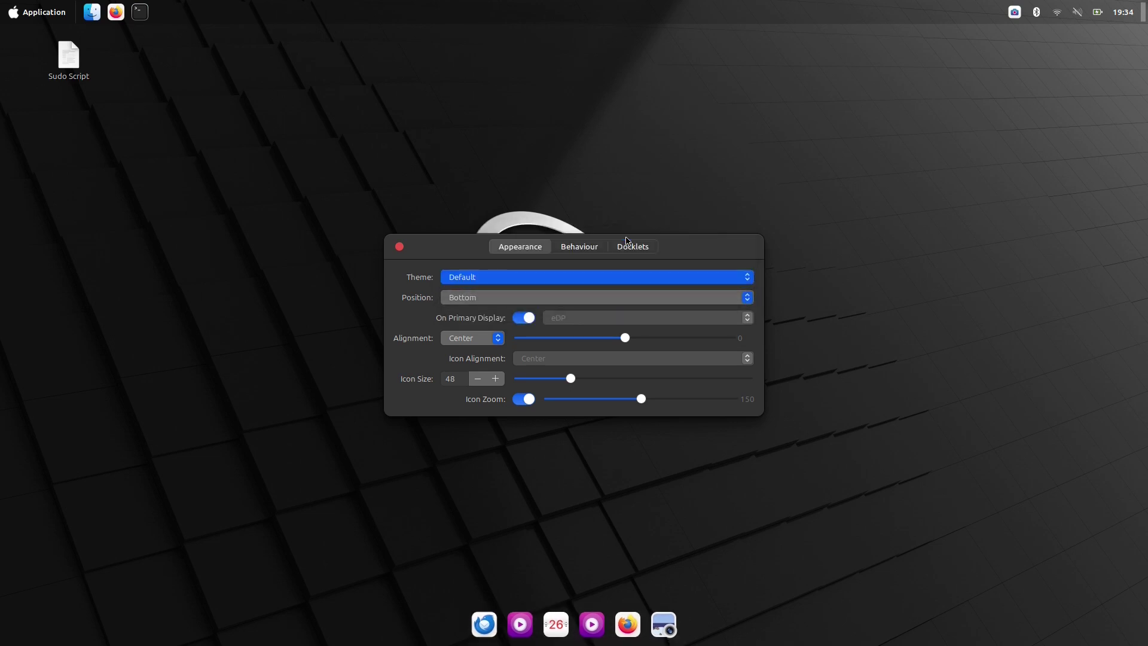
Step: Review the dock's behaviour options and available docklets, ending back at the appearance settings
left_click(589, 250)
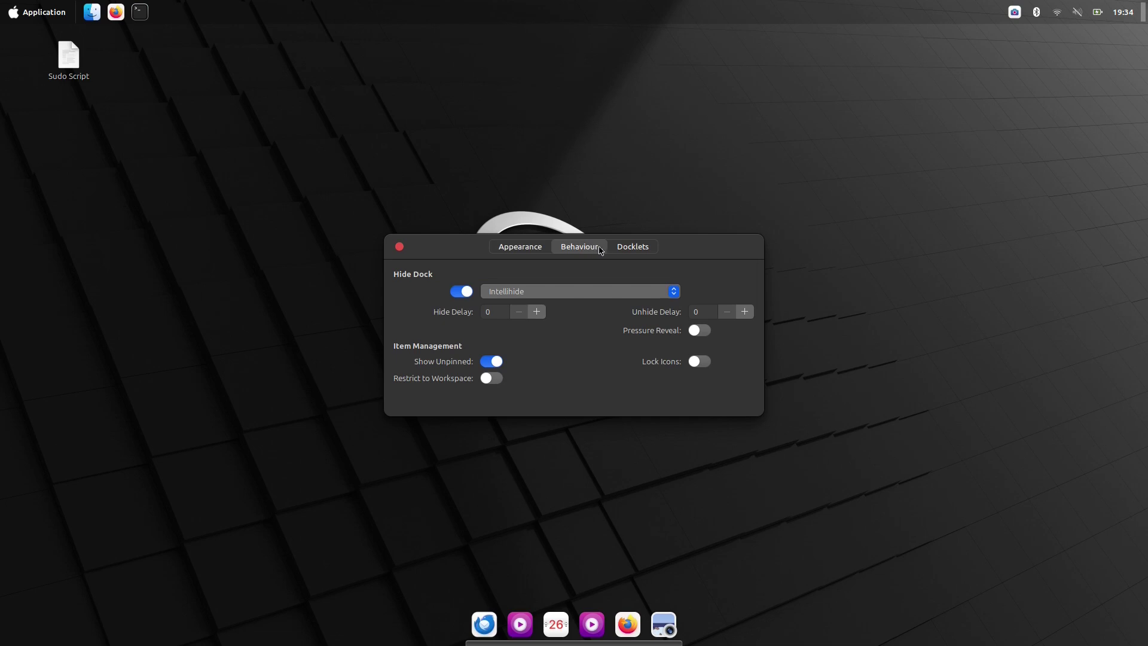
left_click(625, 250)
left_click(543, 249)
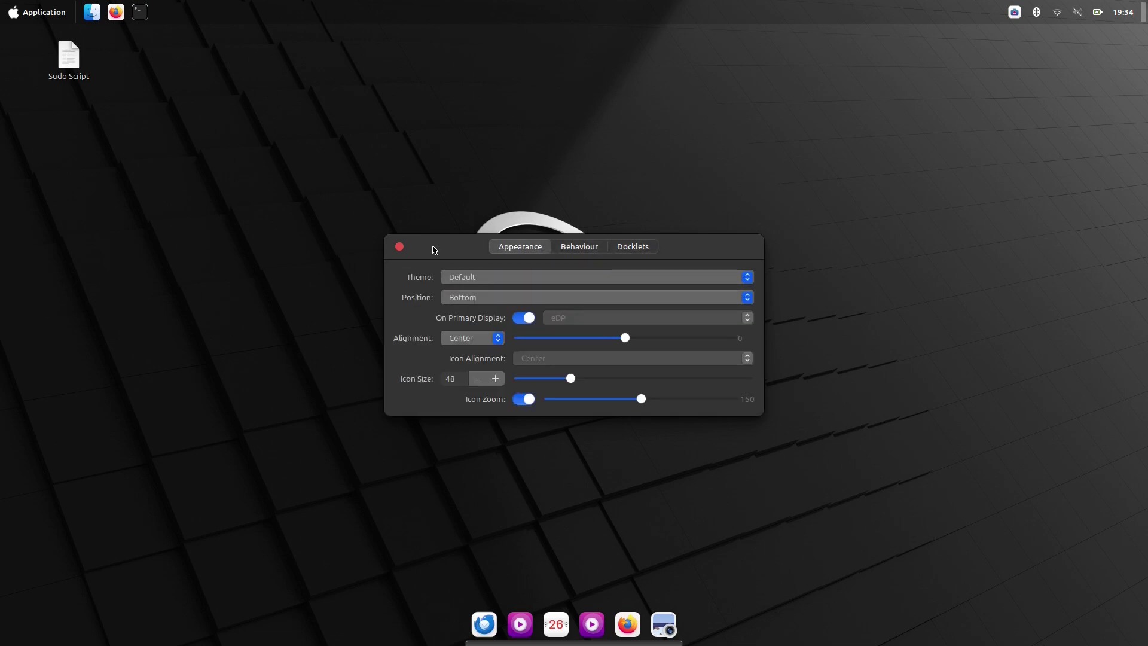
Step: Close the dock preferences, open the Home folder in the file manager and show its hidden files
left_click(399, 247)
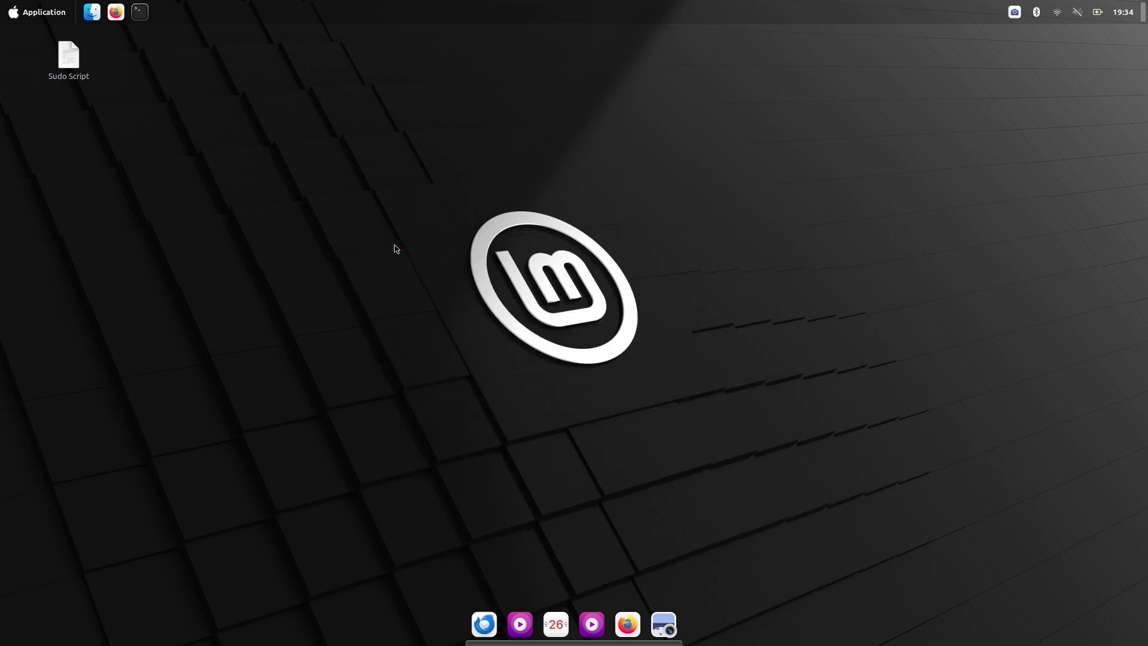
left_click(92, 12)
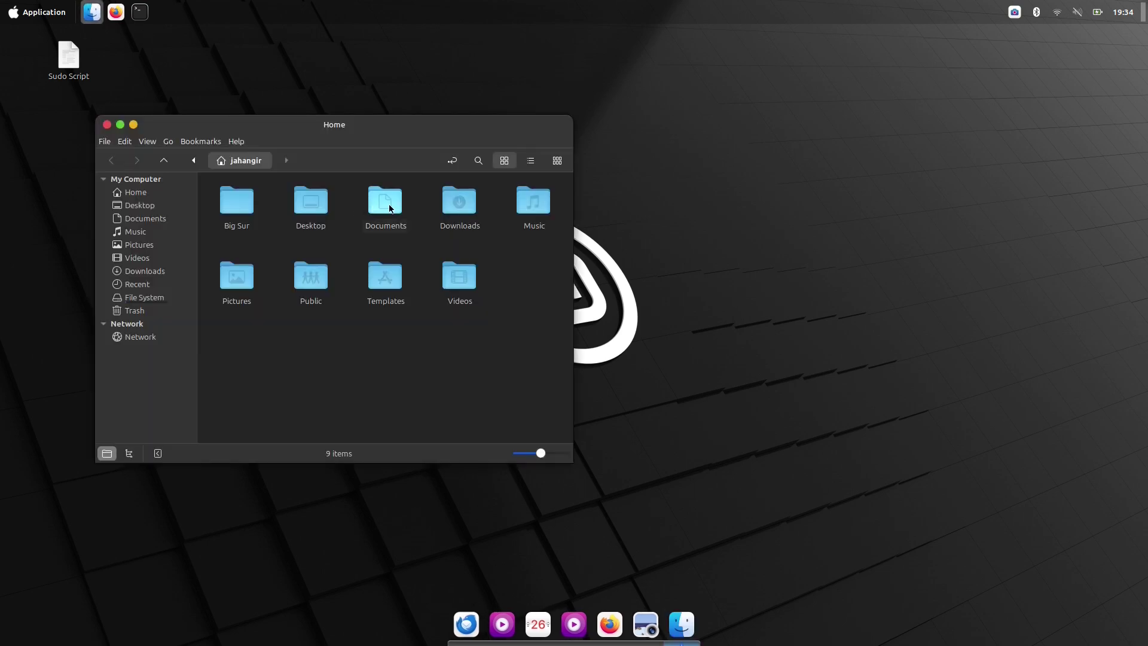
right_click(295, 364)
left_click(342, 459)
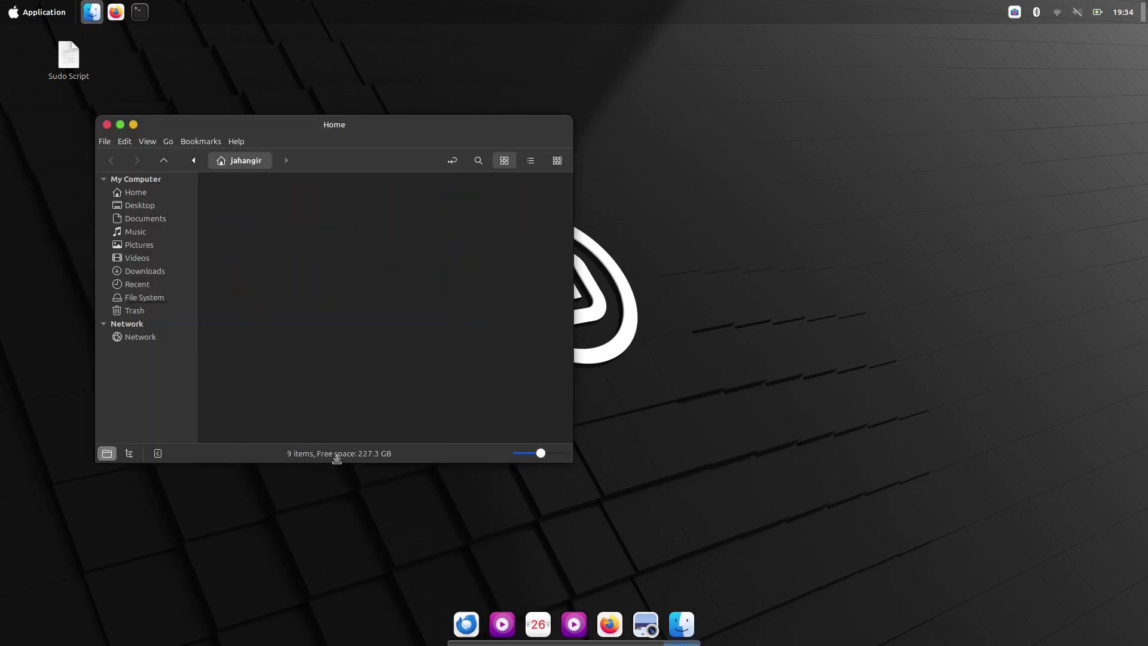
scroll(358, 383, "down", 1)
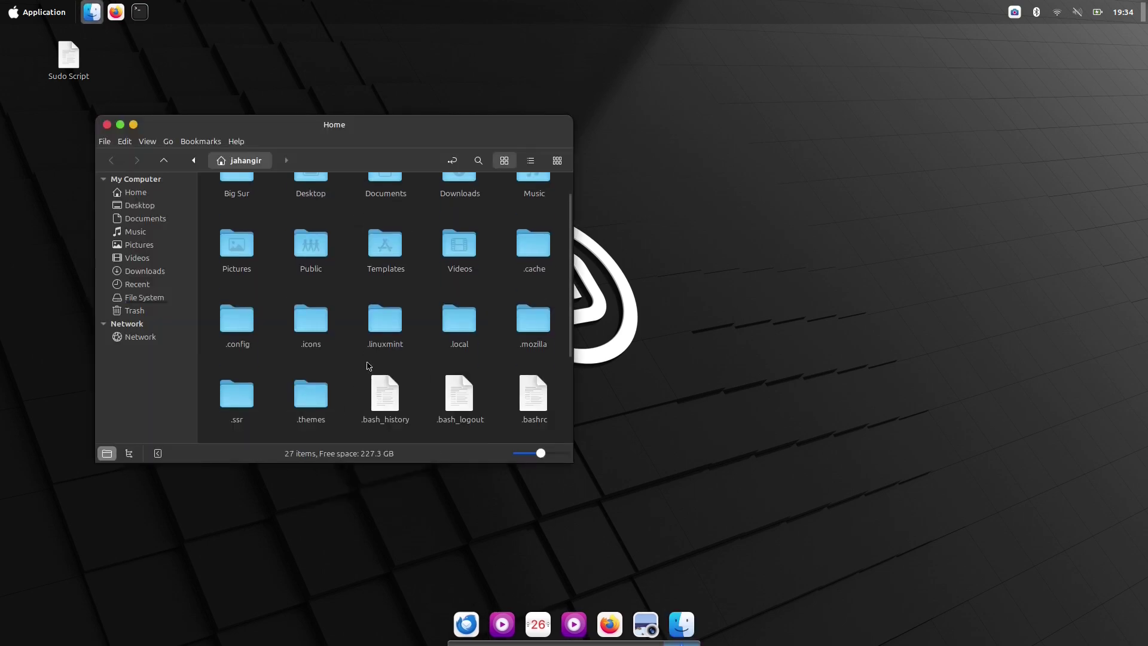
Step: Open the .local folder in a second window and go to its share/plank/themes folder
right_click(464, 322)
left_click(504, 358)
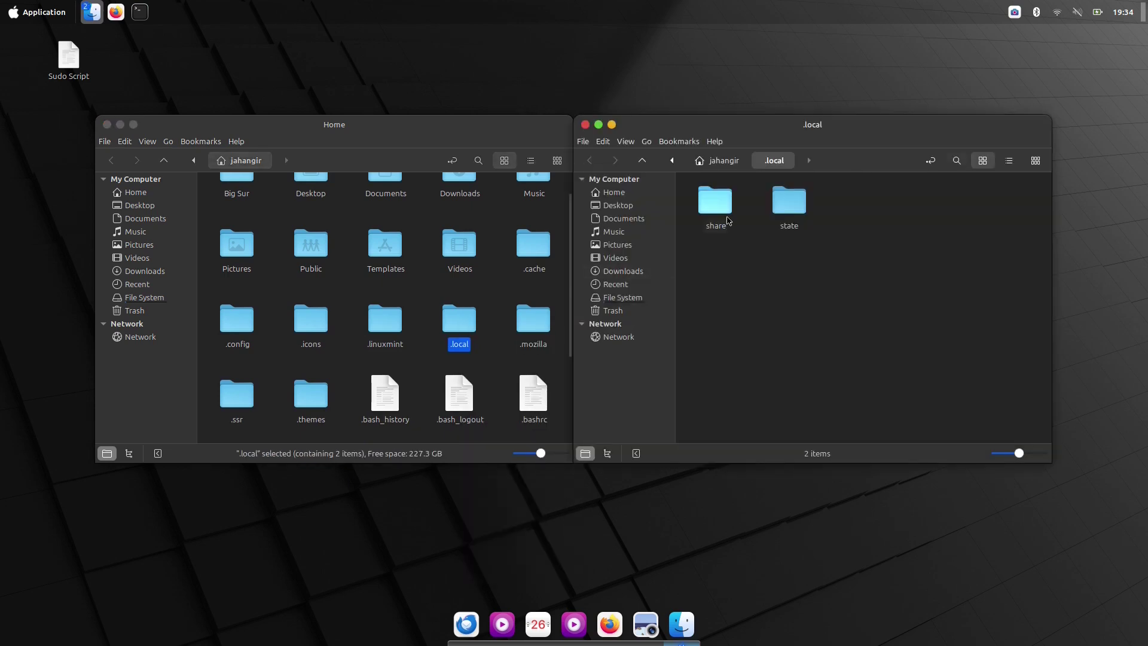
double_click(720, 206)
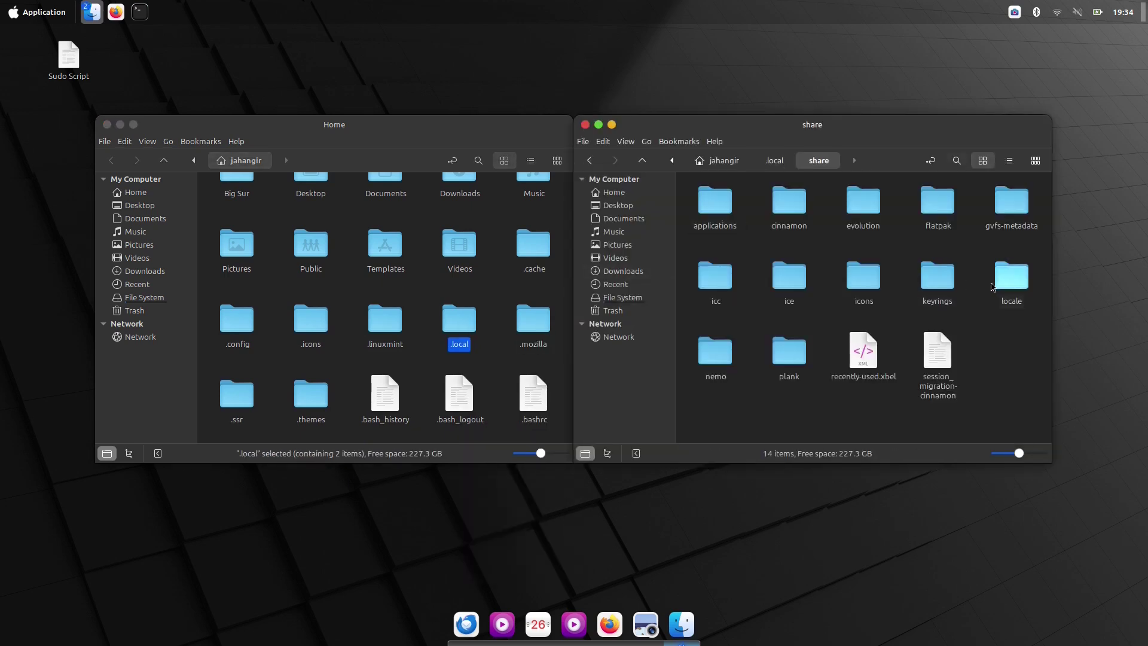
double_click(782, 352)
double_click(725, 210)
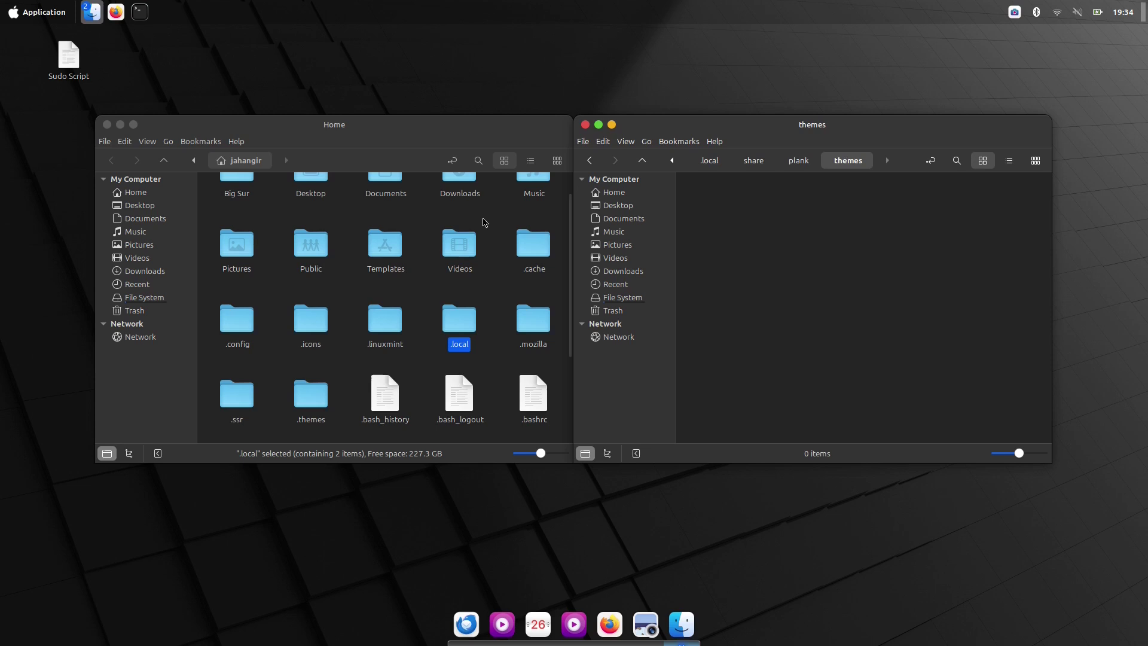
Step: In the Home window, browse to Big Sur/WhiteSur-gtk-theme/src/other/plank
scroll(412, 243, "up", 1)
double_click(250, 213)
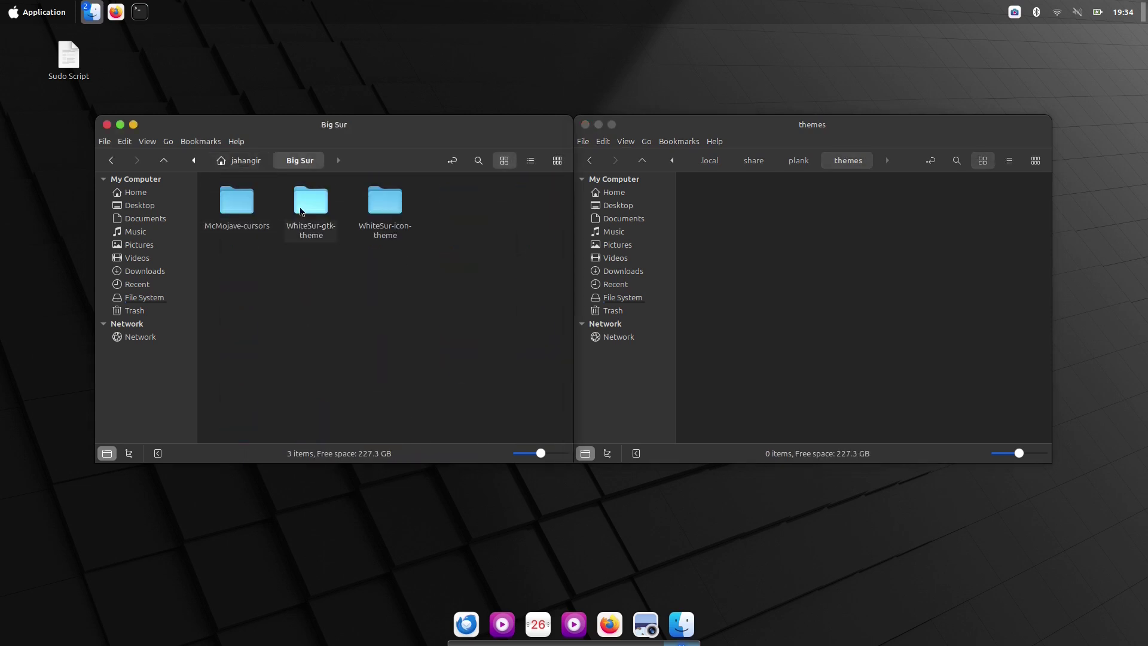
double_click(320, 214)
double_click(388, 203)
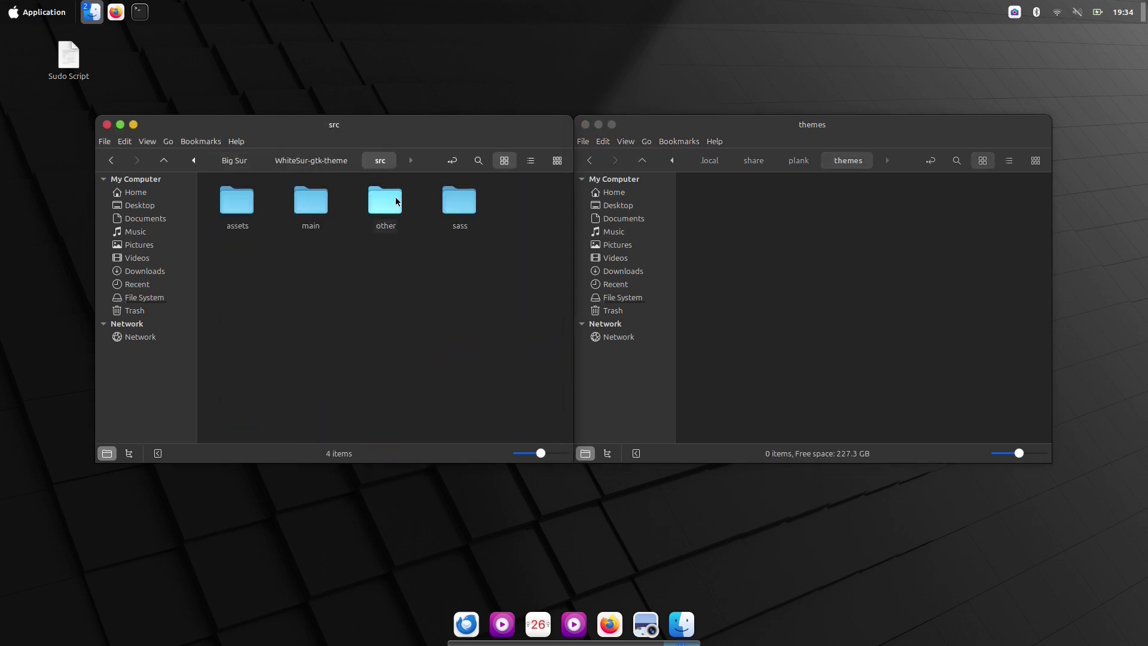
double_click(395, 201)
left_click(395, 202)
double_click(396, 201)
Step: Copy the theme-Dark and theme-Light folders into Plank's themes folder
left_click_drag(366, 254, 214, 187)
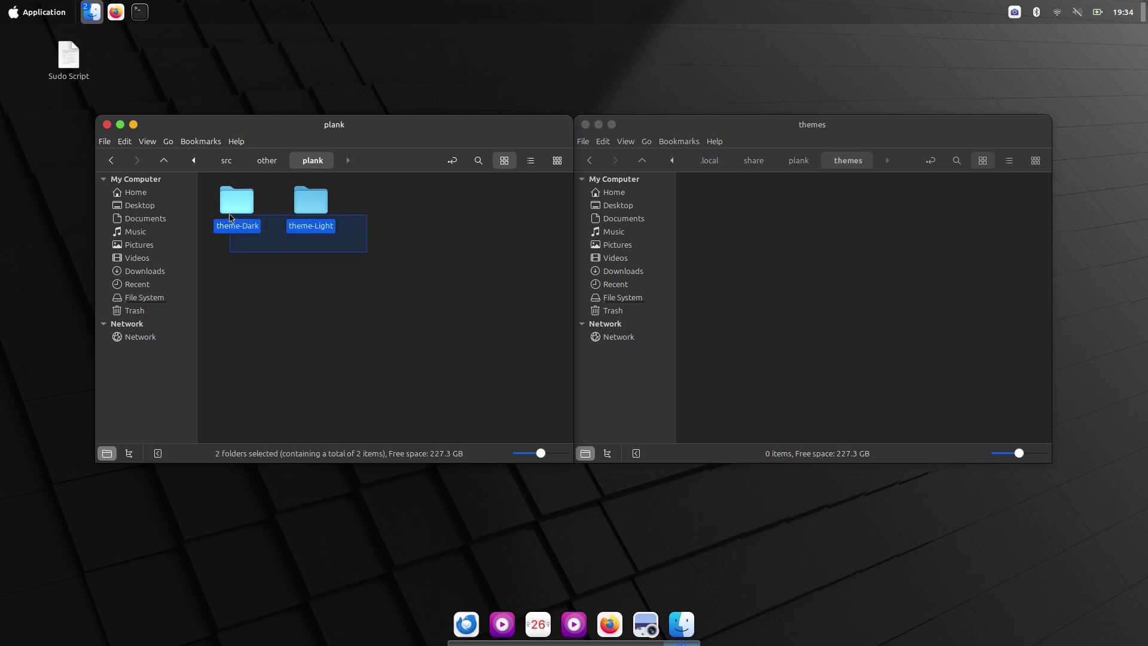
right_click(232, 218)
left_click(267, 299)
right_click(743, 269)
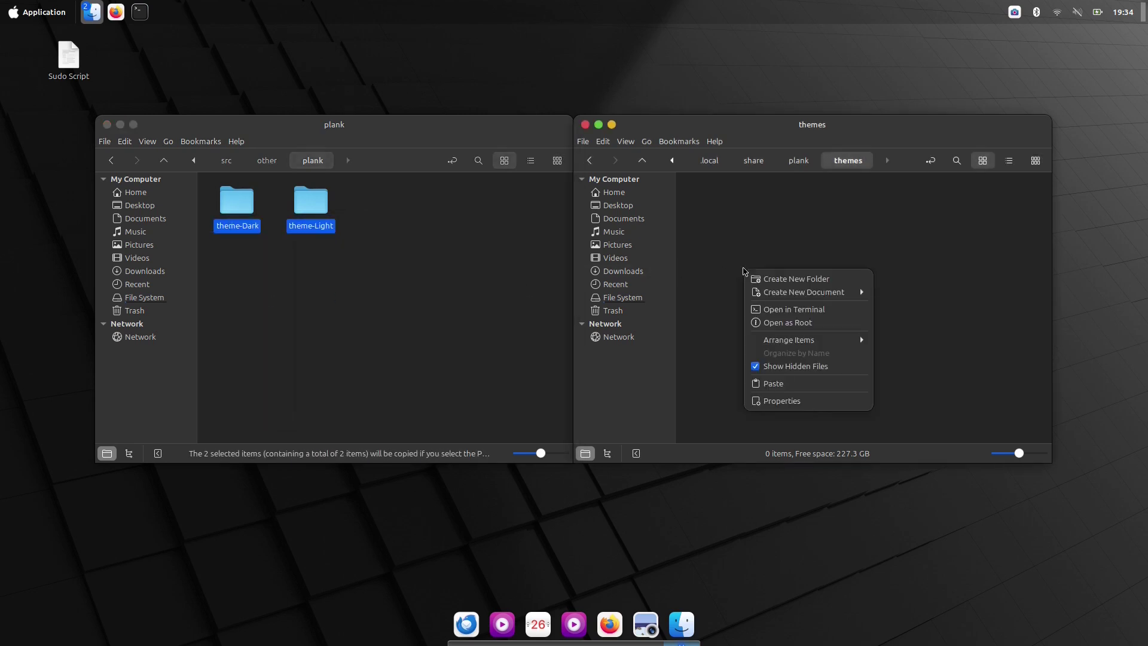
left_click(784, 387)
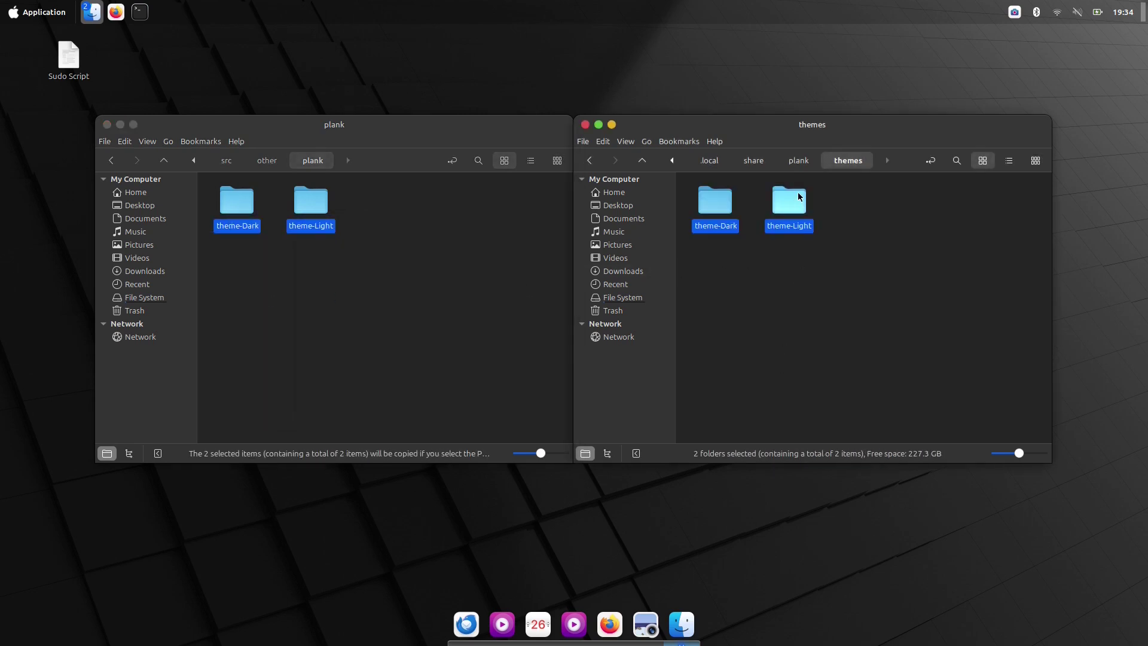
Step: Close the themes window, hide the hidden files in the Home folder again and minimize its window
left_click(584, 125)
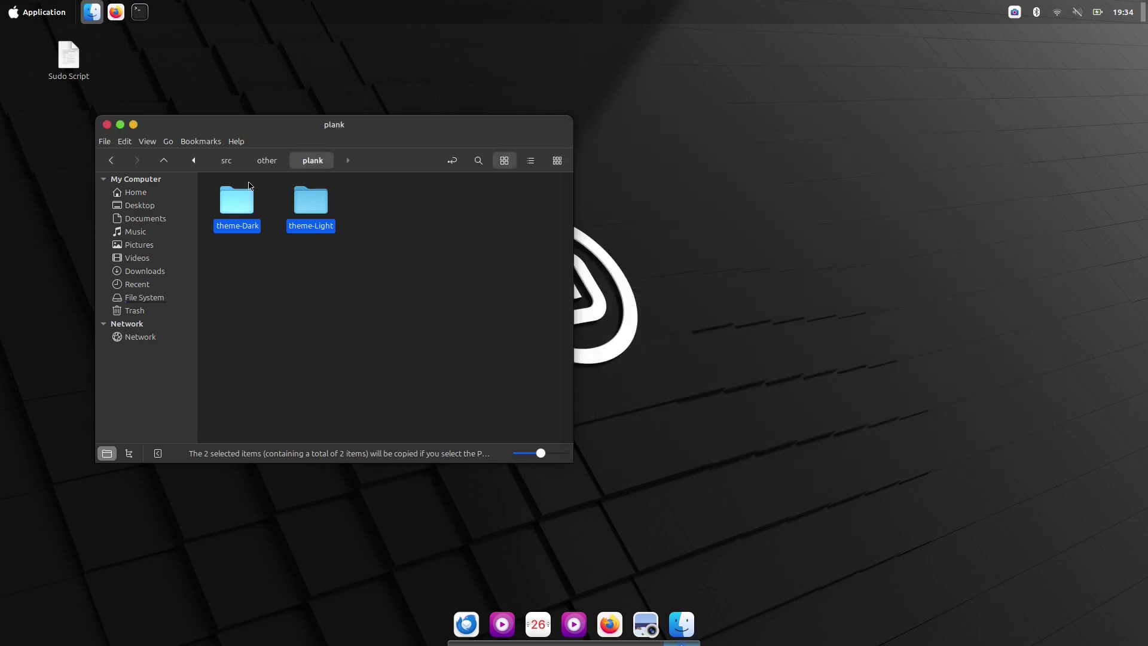
left_click(166, 192)
right_click(285, 321)
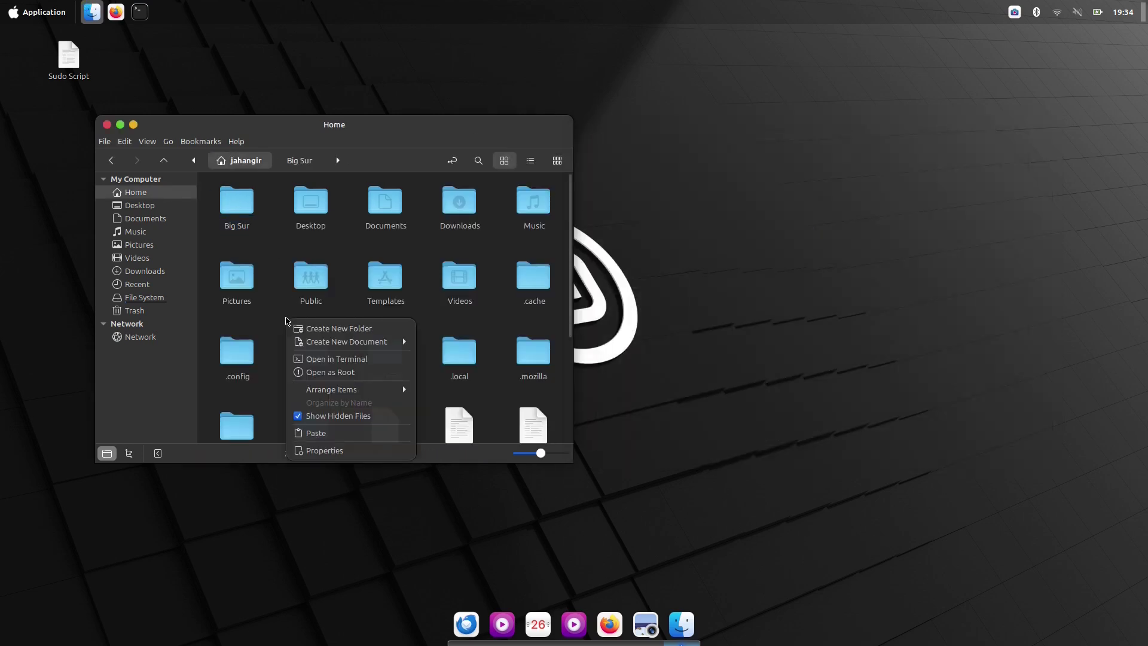
left_click(322, 417)
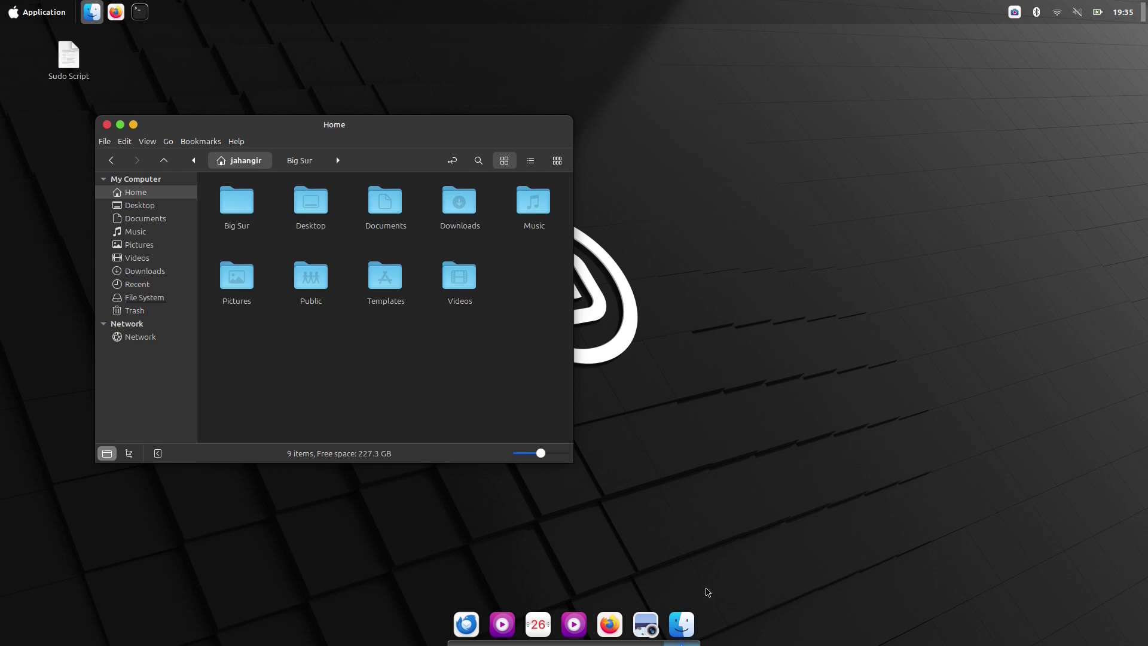
left_click(134, 126)
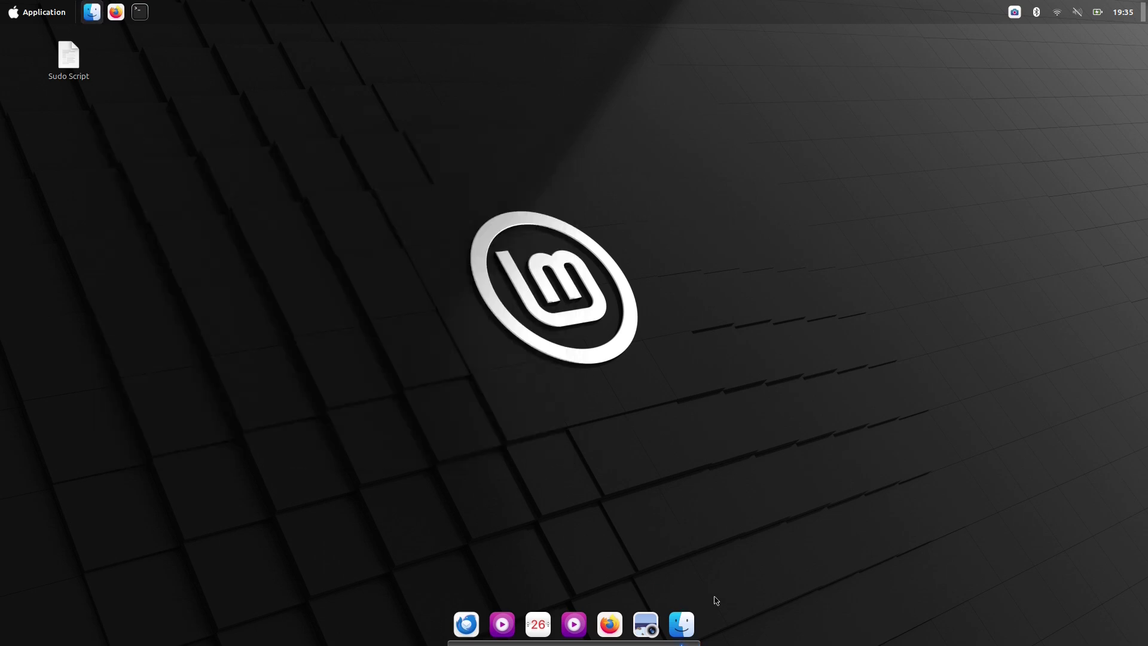
Step: Set the dock's theme to theme-Dark in the Plank preferences and close them
right_click(698, 625)
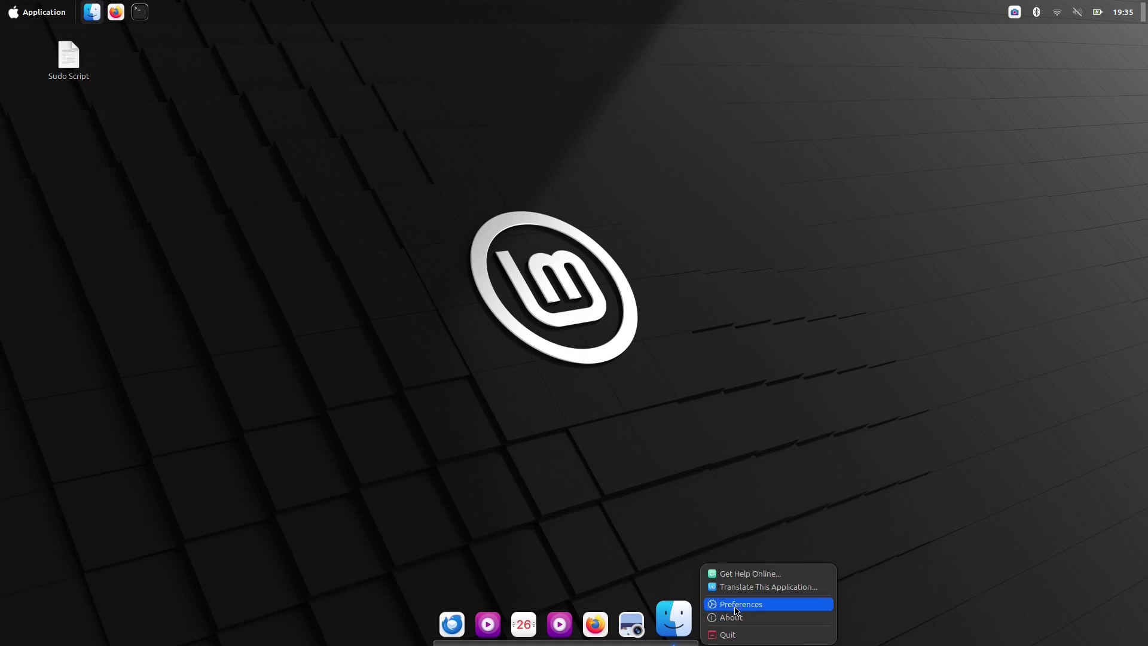
left_click(736, 604)
left_click(679, 278)
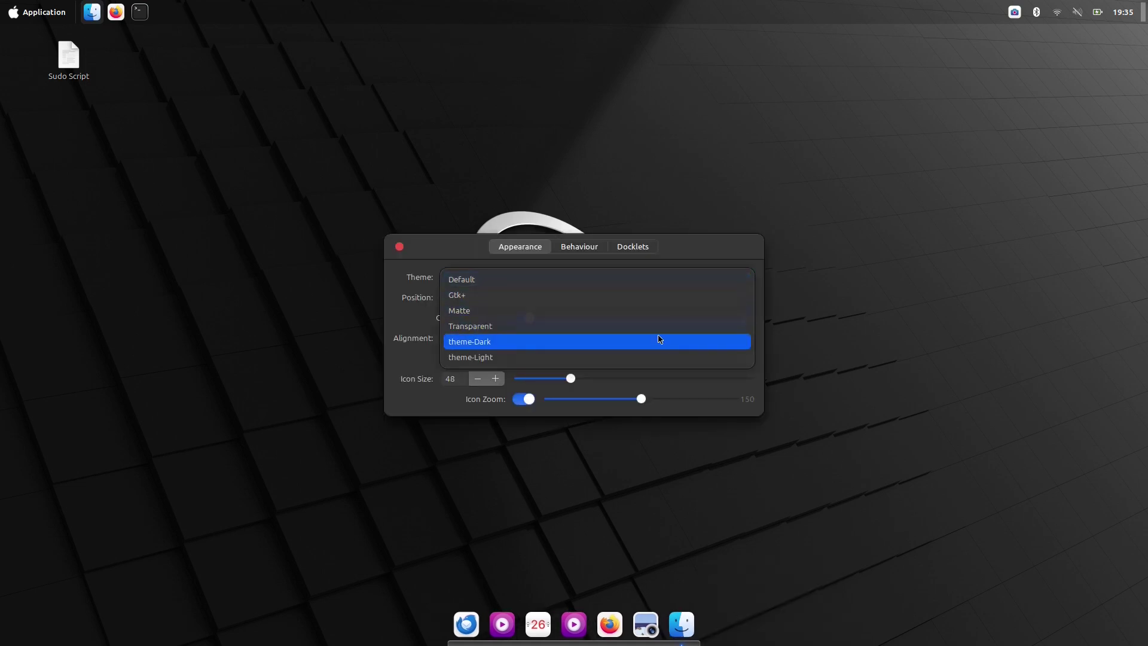
left_click(660, 338)
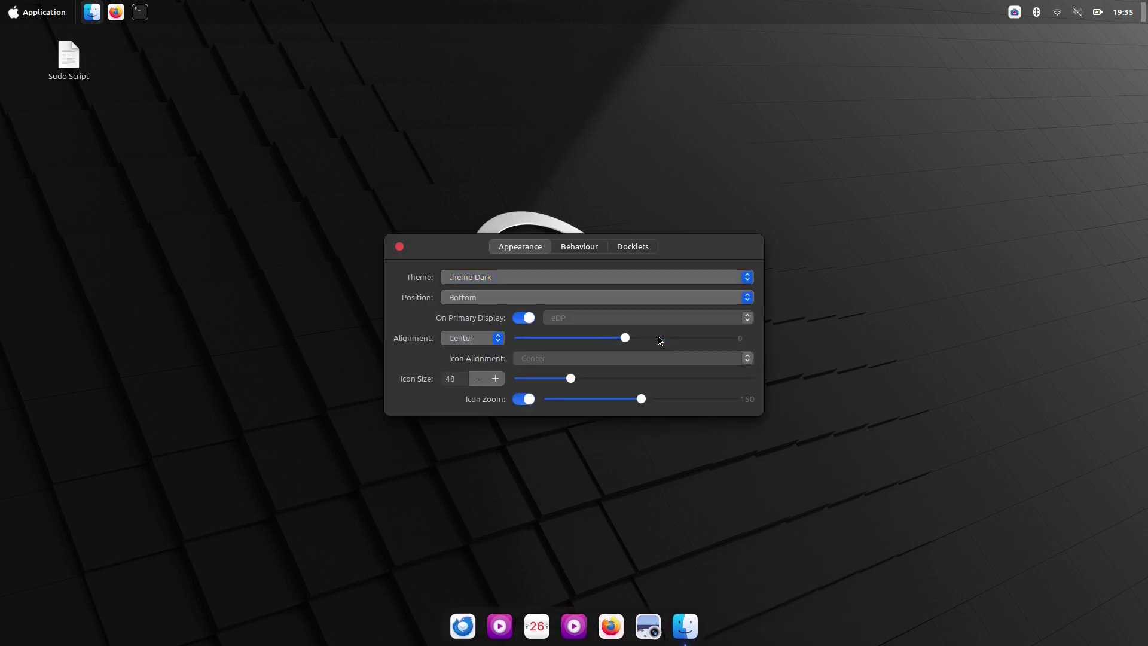
left_click(399, 246)
Step: Try Keep in Dock on and off for the file manager's dock icon and close its window
right_click(685, 625)
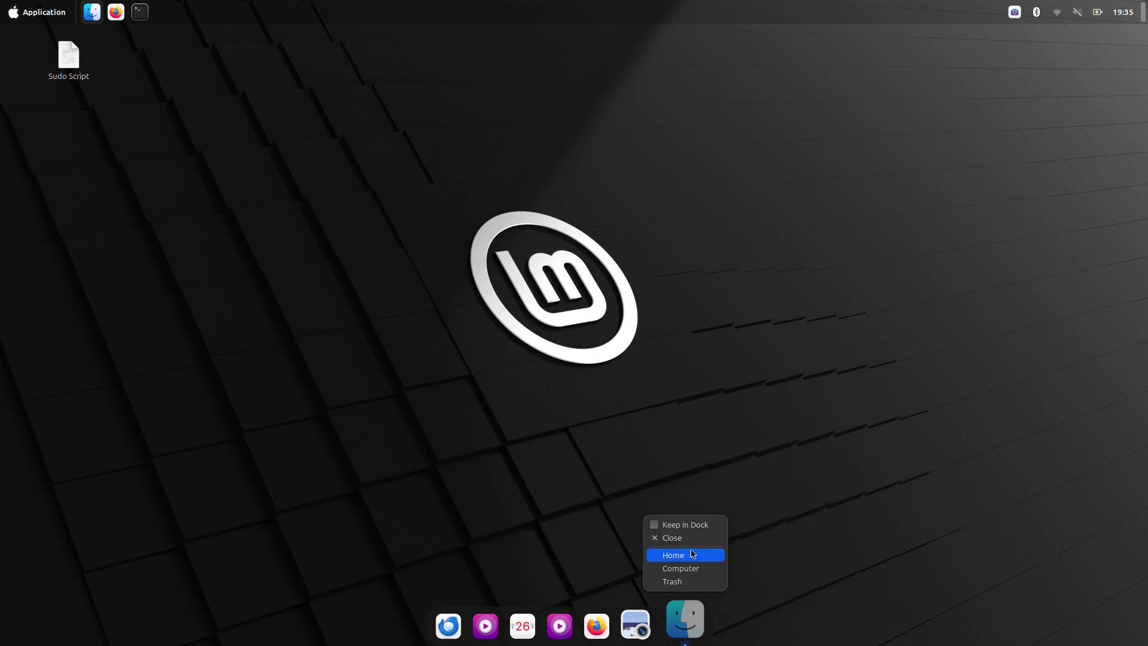
left_click(693, 525)
right_click(685, 622)
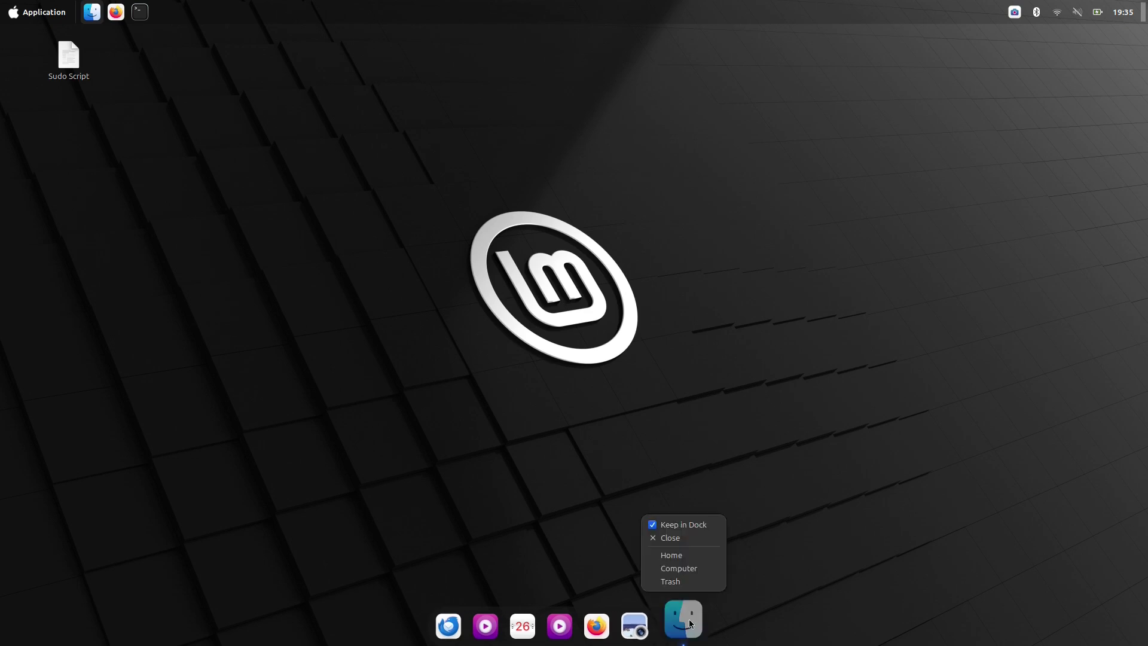
left_click(686, 525)
right_click(690, 616)
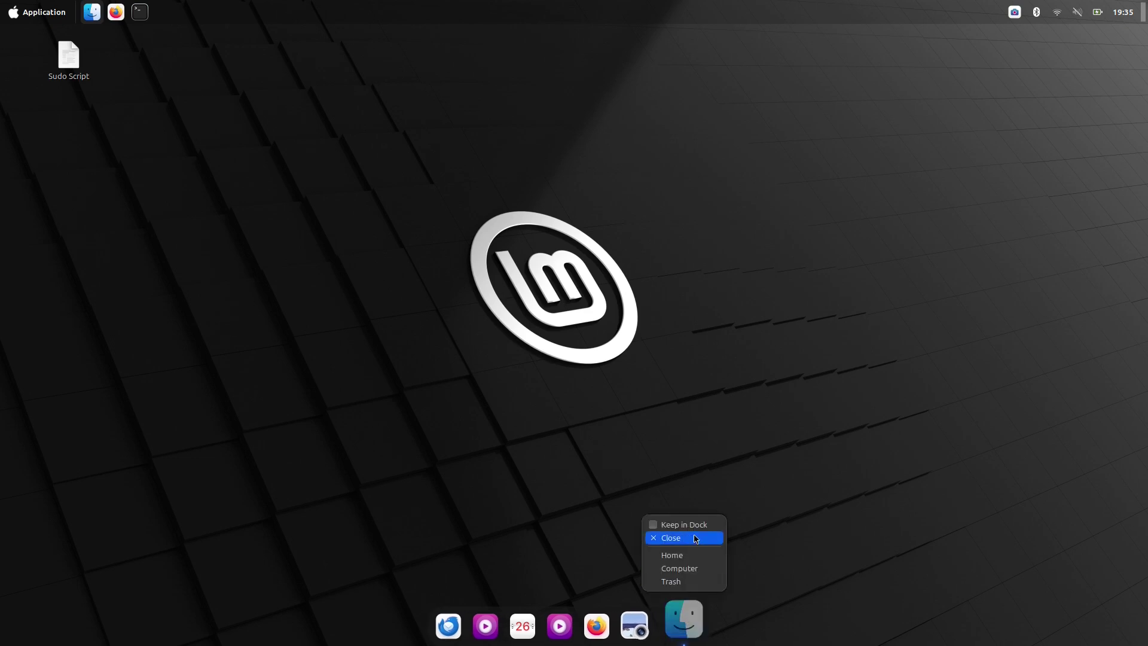
left_click(693, 541)
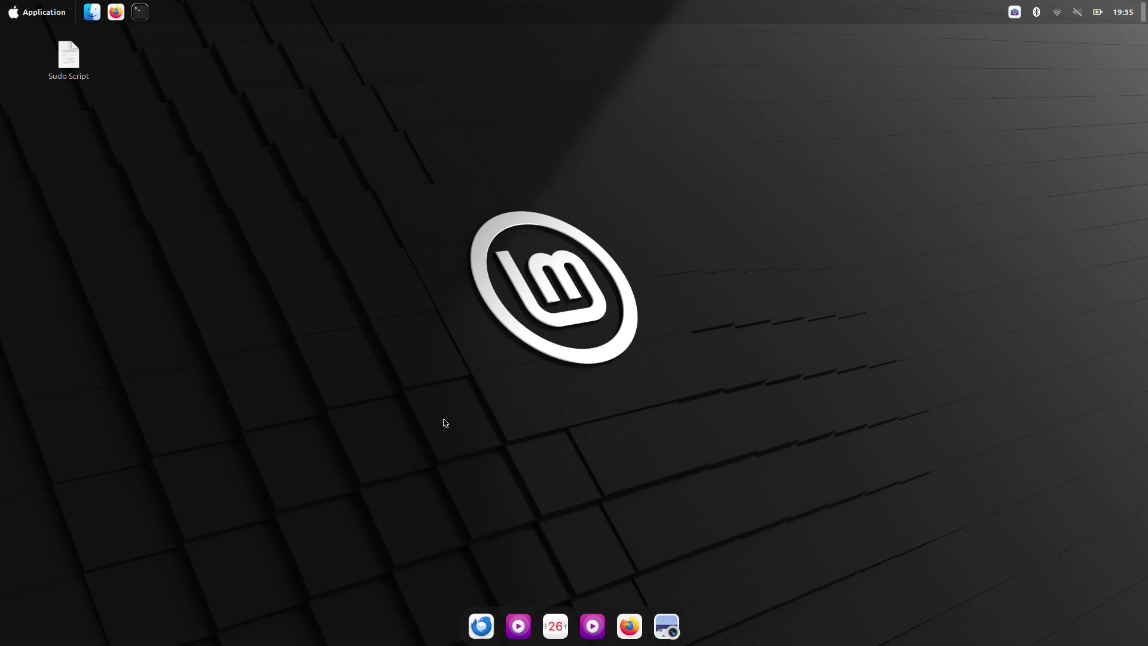
Step: Set the macOS Big Sur image in the Downloads folder as the desktop wallpaper and minimize the file manager
left_click(92, 12)
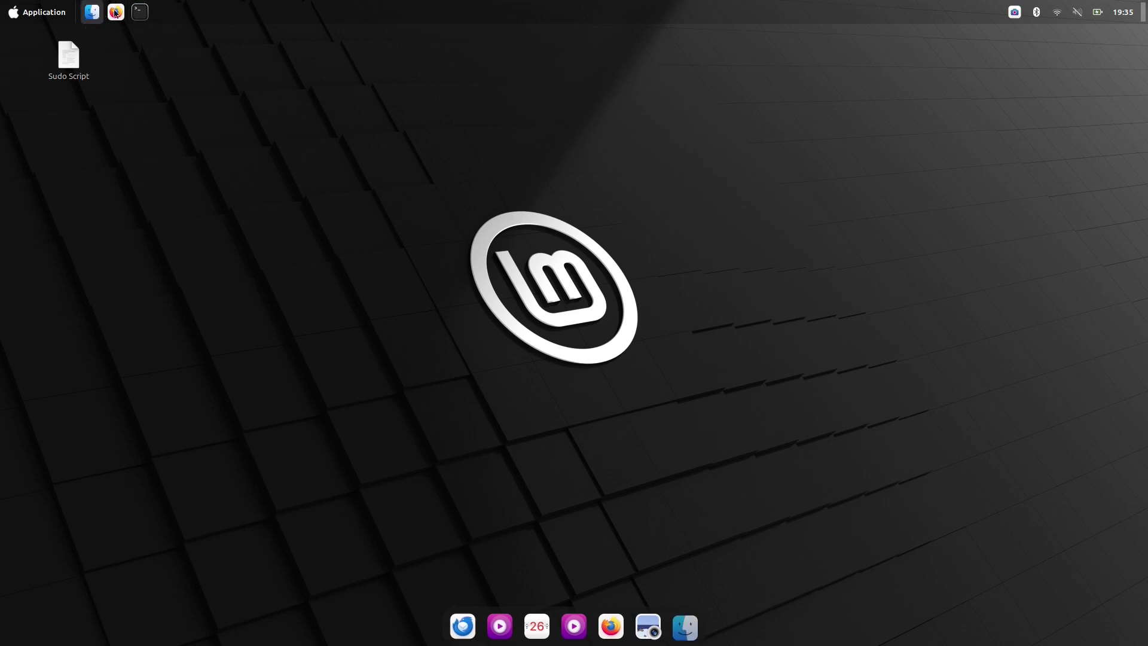
double_click(448, 206)
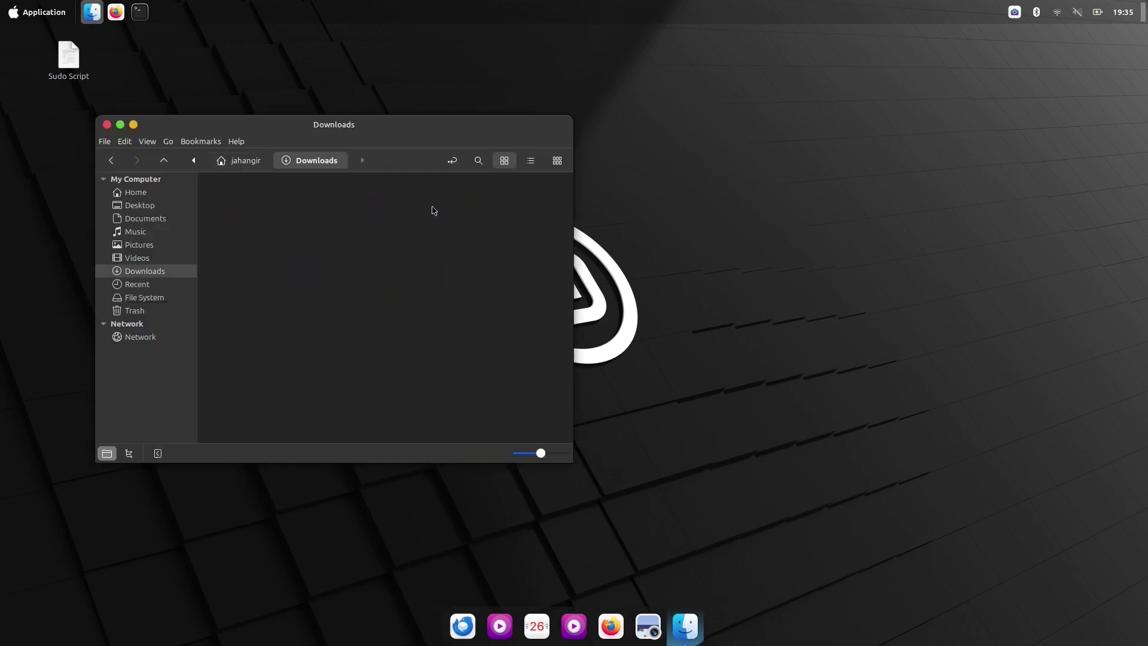
right_click(242, 209)
left_click(282, 252)
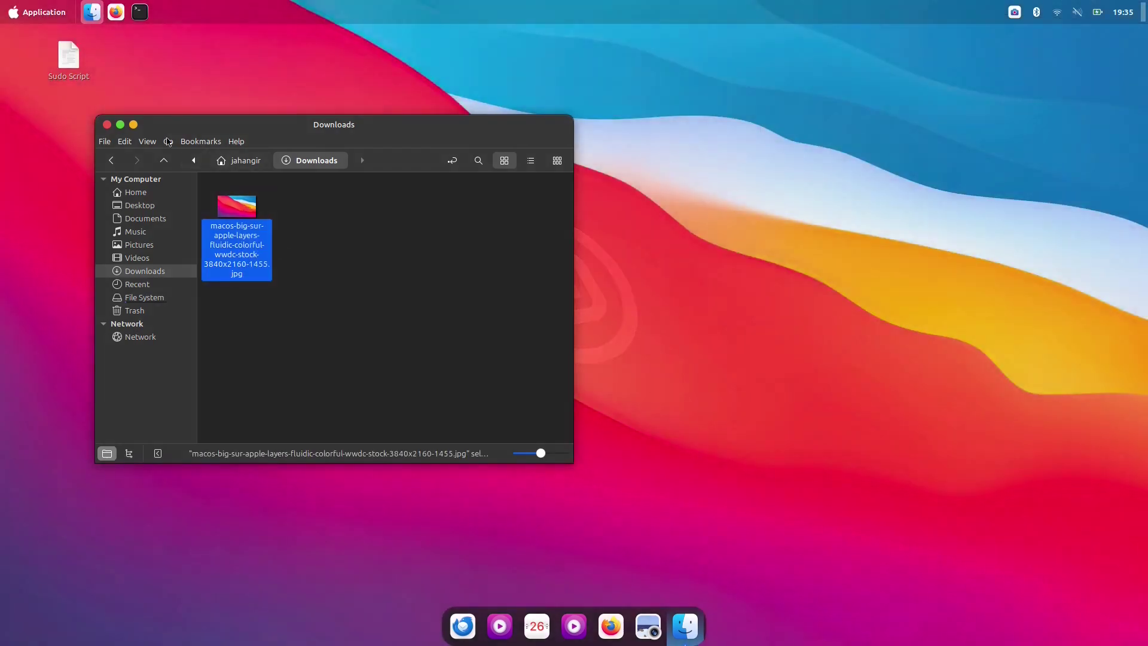
left_click(132, 125)
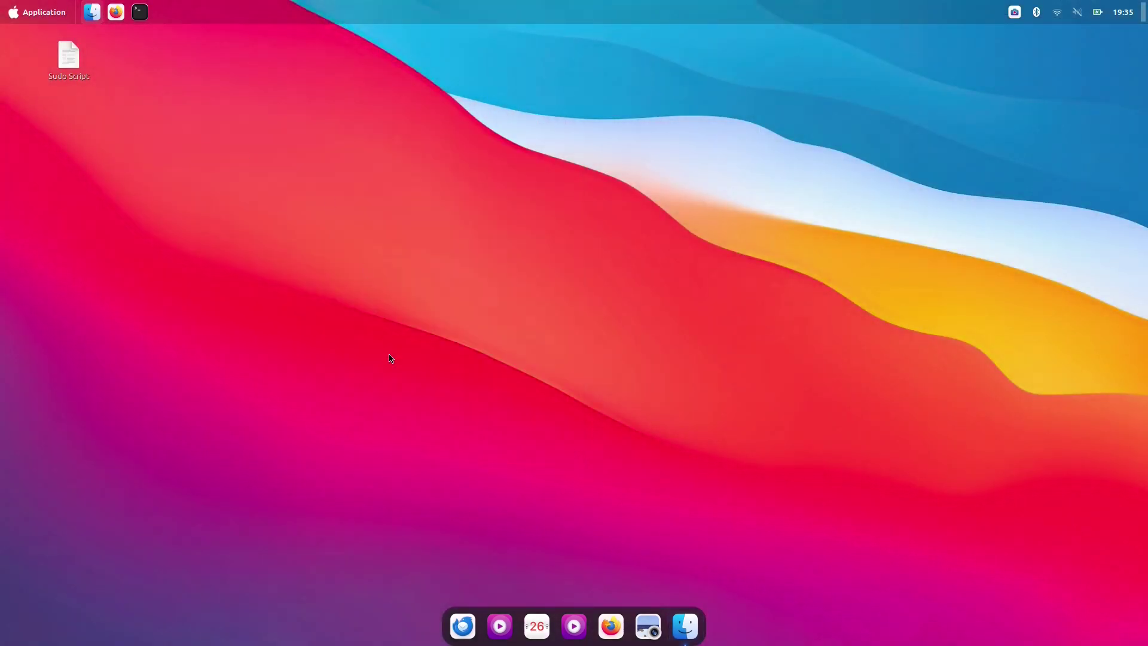
Step: Keep the file manager in the dock and remove the preset application icons from it
right_click(685, 626)
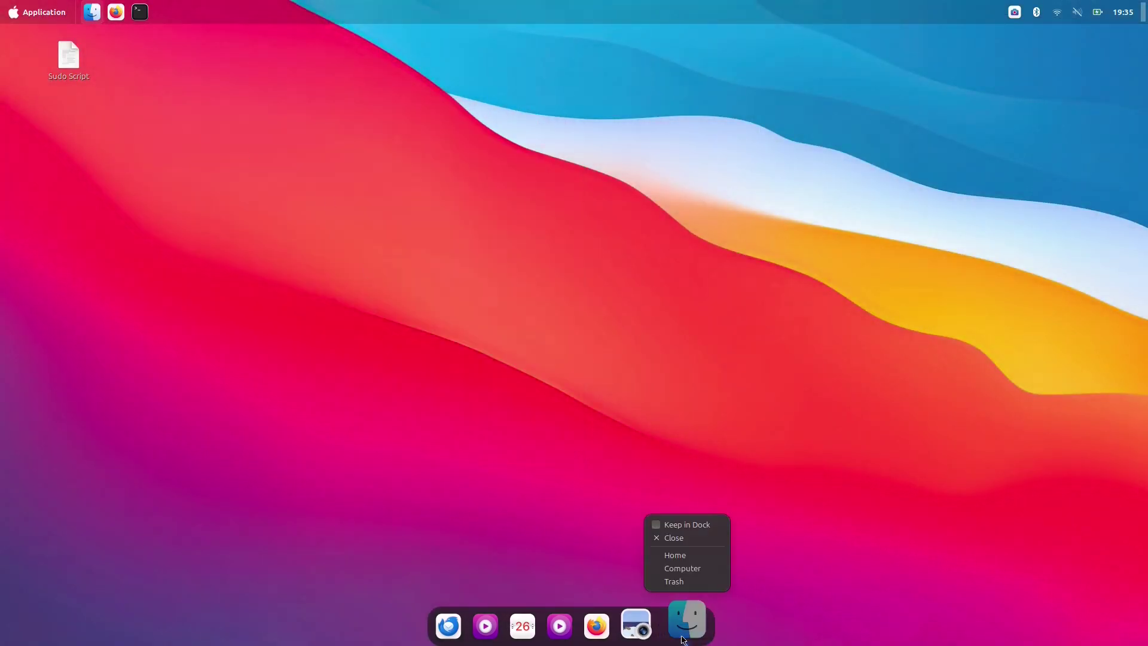
left_click(688, 524)
left_click_drag(648, 625, 643, 532)
left_click_drag(589, 625, 593, 553)
left_click_drag(536, 625, 592, 526)
Step: Launch the terminal, keep its icon in the dock and close the terminal window
left_click(141, 14)
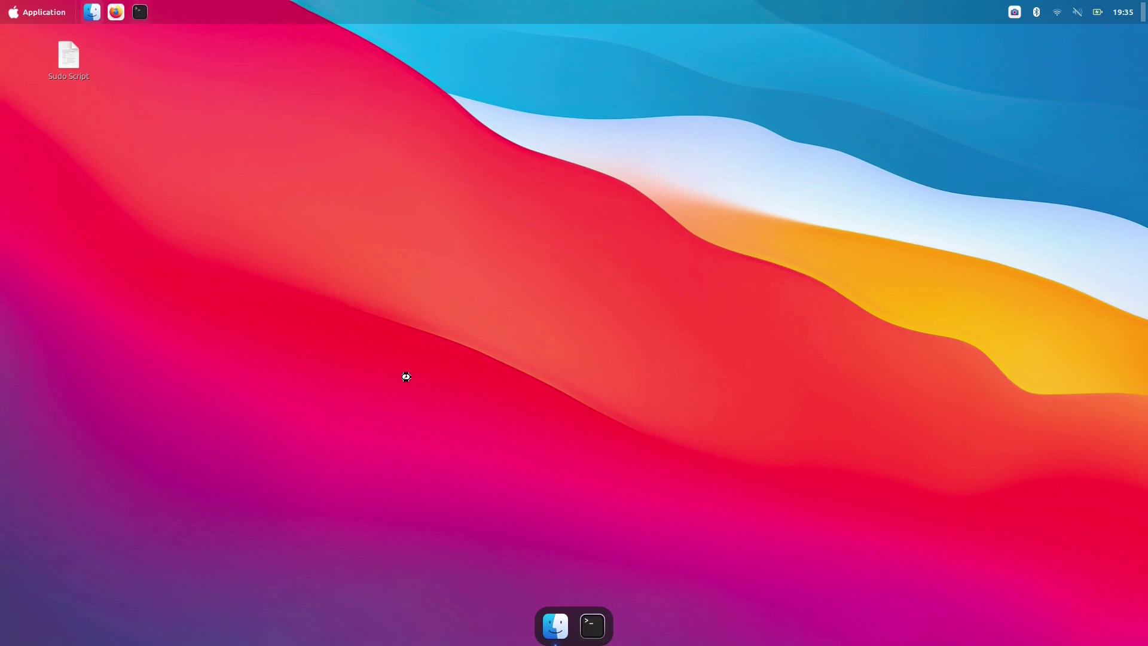
right_click(589, 619)
left_click(599, 539)
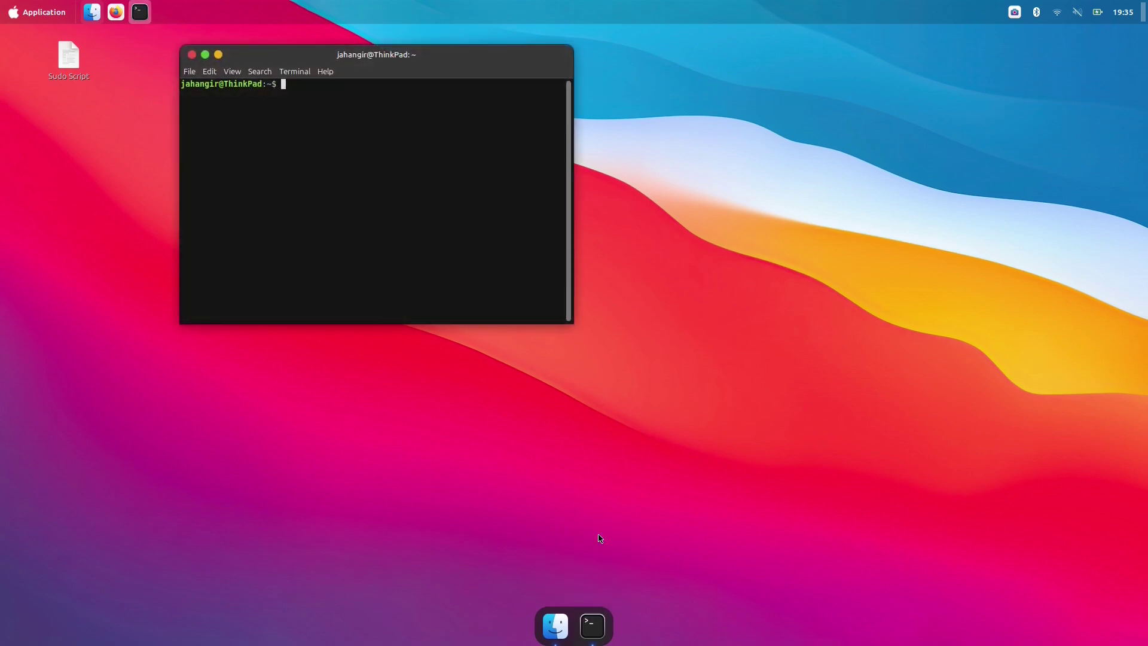
left_click_drag(381, 57, 509, 173)
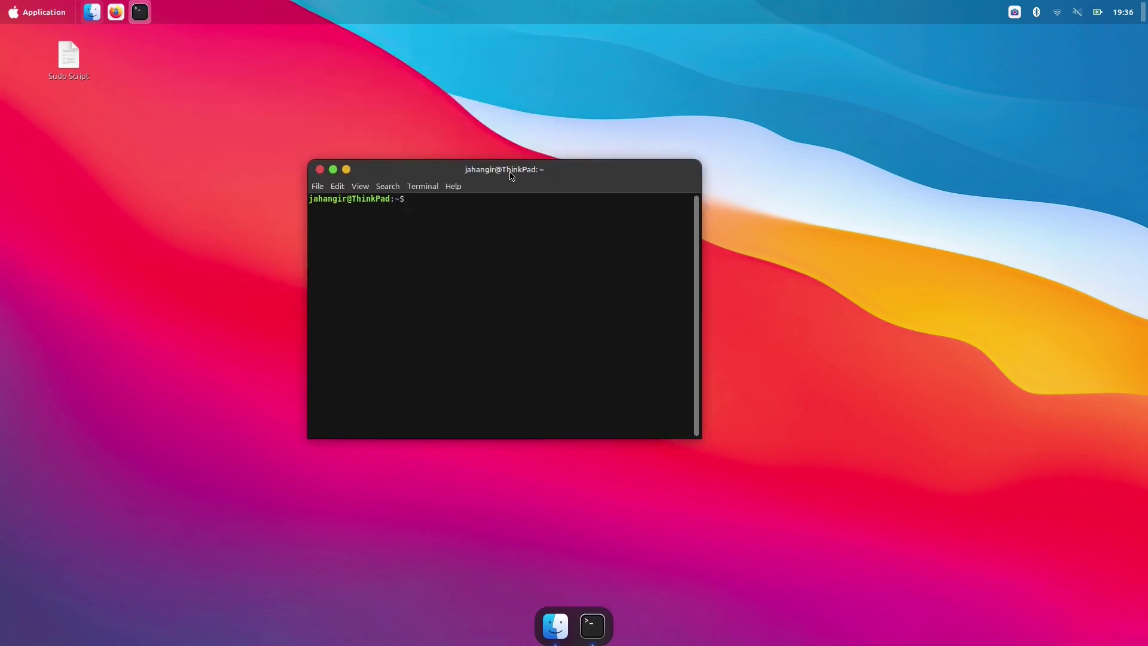
left_click(319, 170)
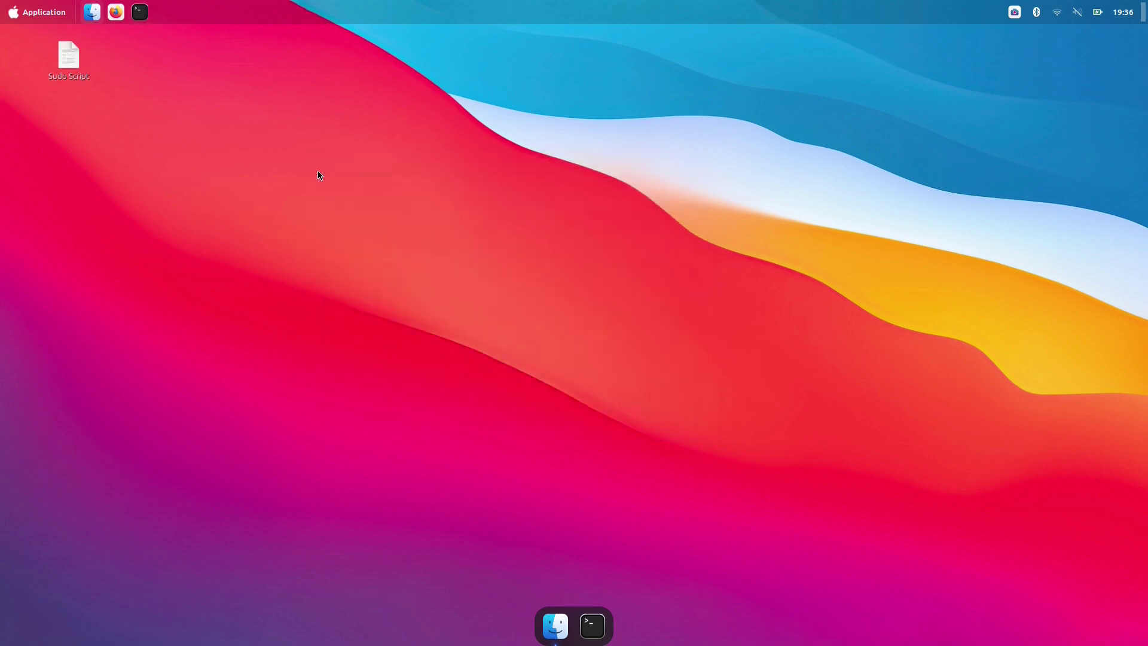
Step: Enable the Computer and Trash icons in the desktop settings and close the desktop customization windows
right_click(318, 172)
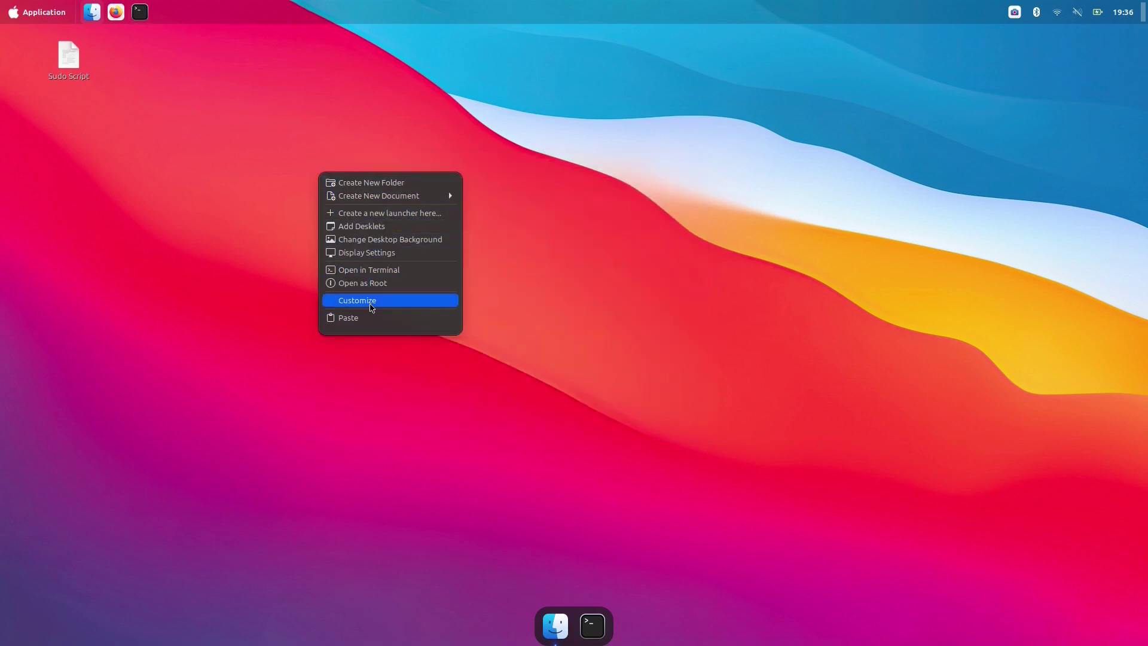
left_click(371, 301)
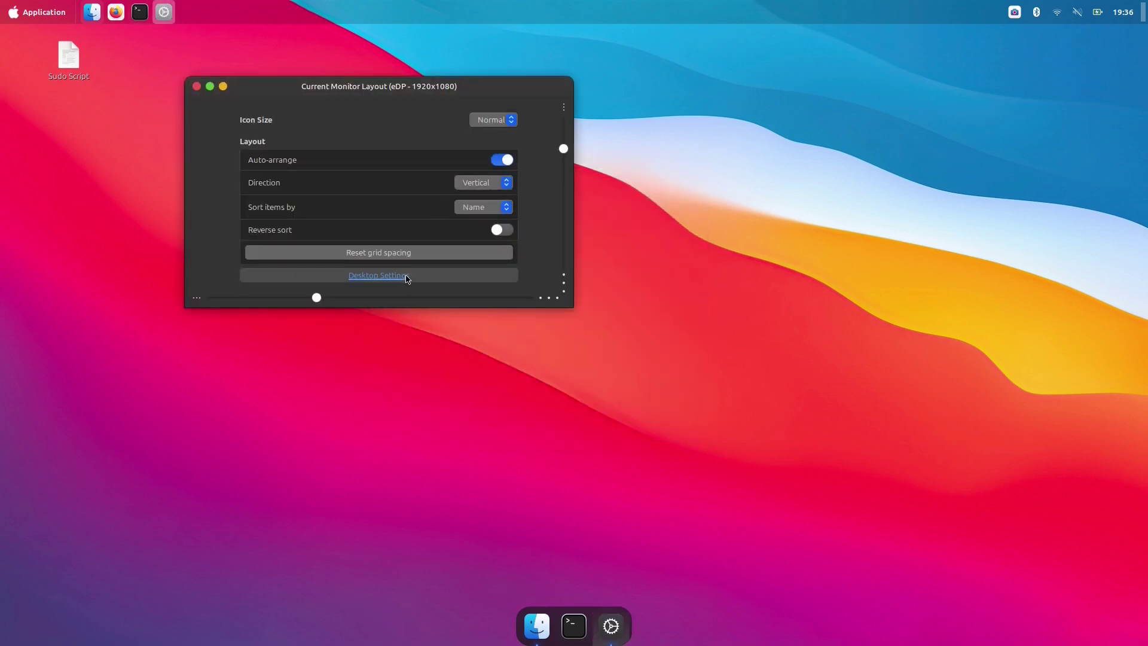
left_click(408, 278)
left_click(720, 266)
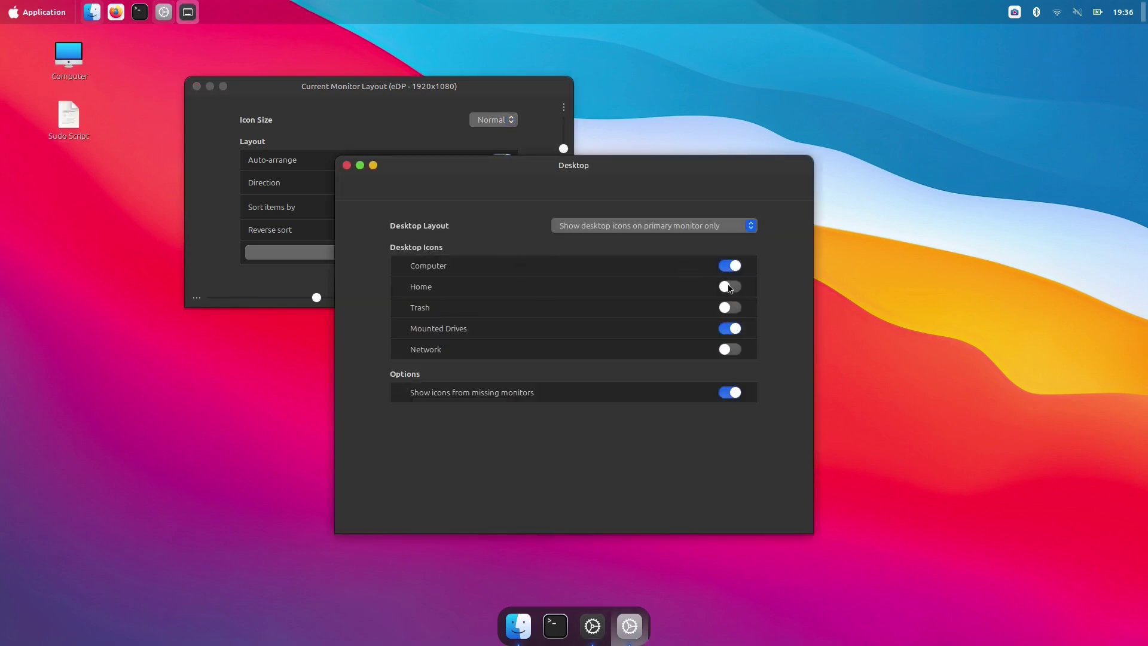
left_click(725, 286)
left_click(725, 287)
left_click(723, 309)
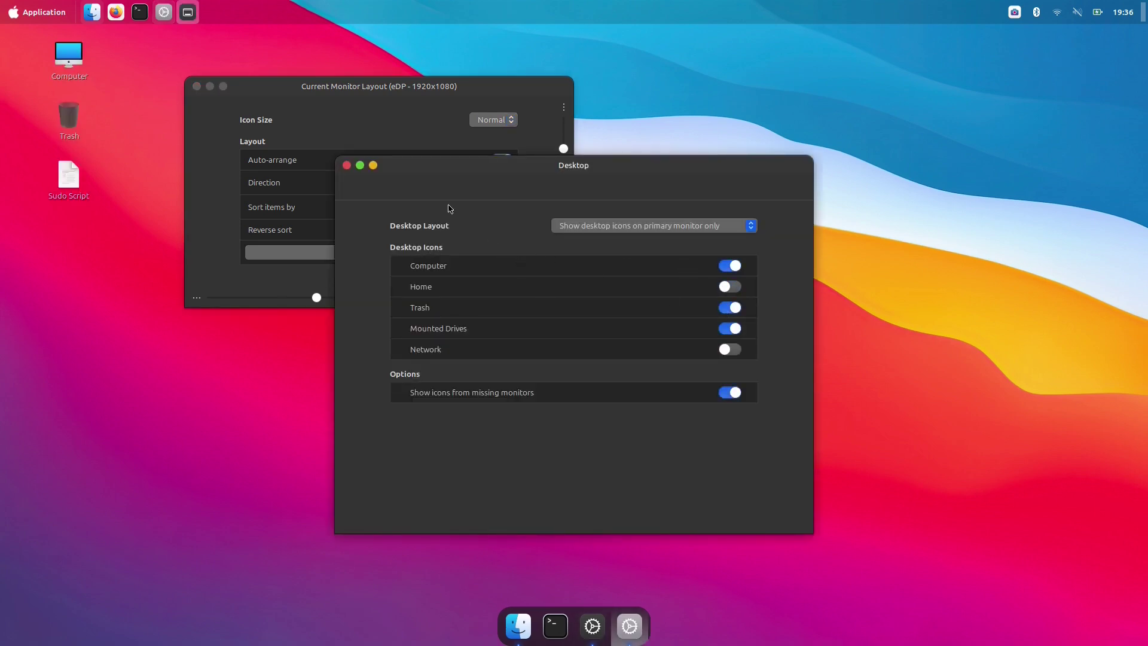
left_click(345, 165)
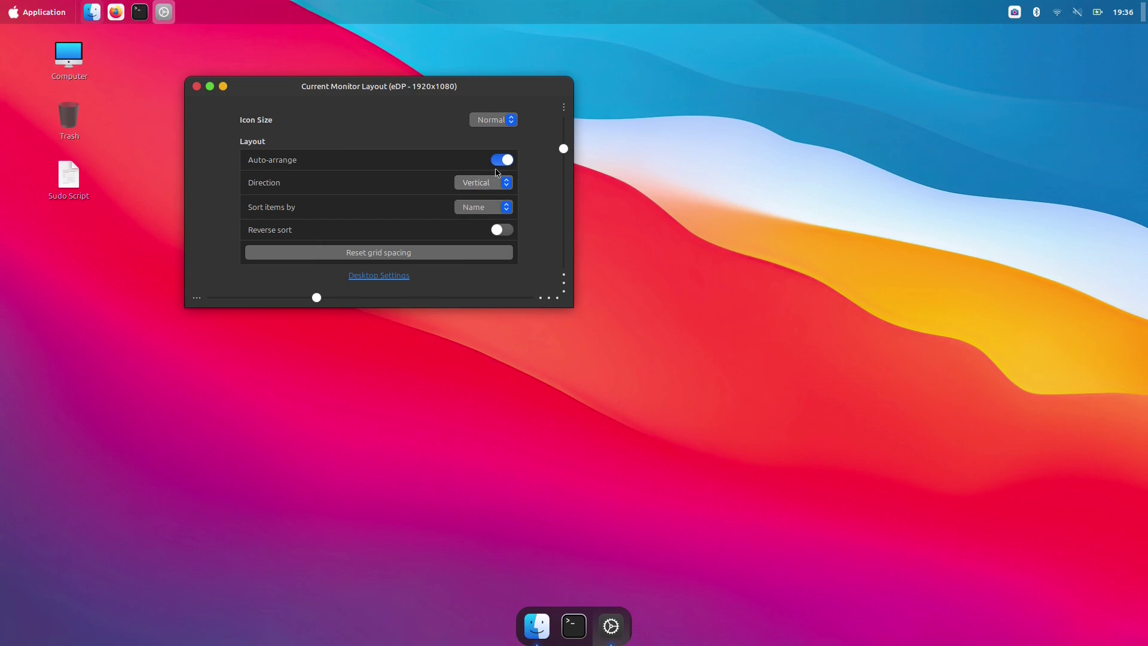
left_click(197, 88)
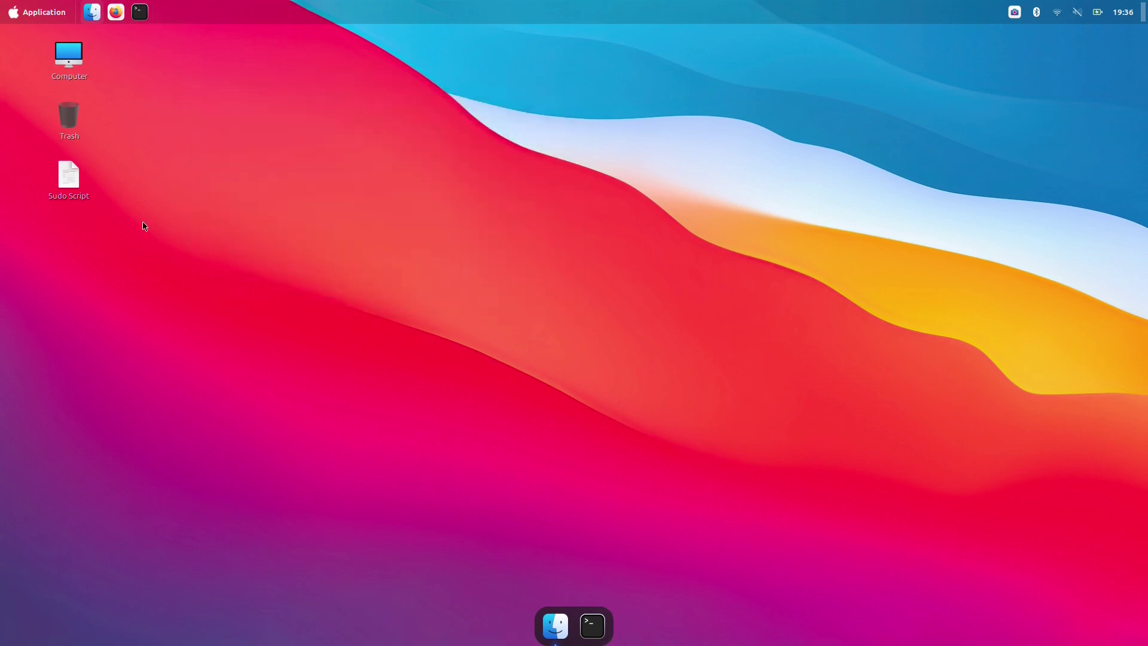
Step: Move the Computer, Trash and Sudo Script icons together to the right edge of the desktop
left_click_drag(146, 225, 1022, 90)
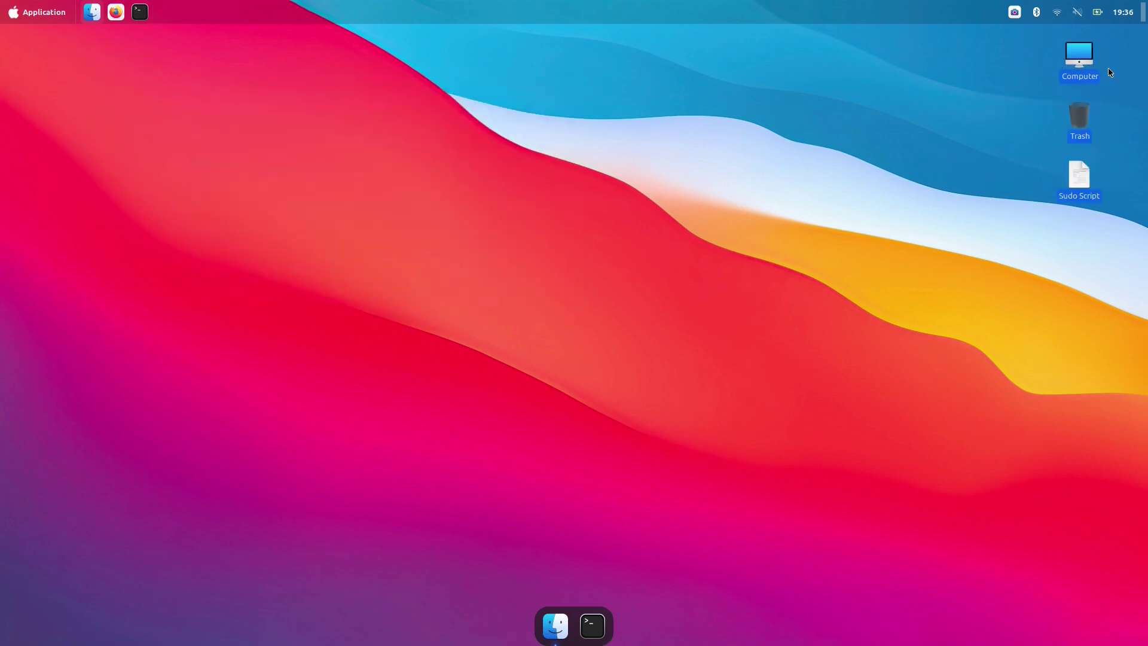
left_click(968, 117)
left_click(1078, 56)
Step: Open Computer from the desktop and look through the File System, Recent, Home and other personal folders to check the themed icons
double_click(1079, 58)
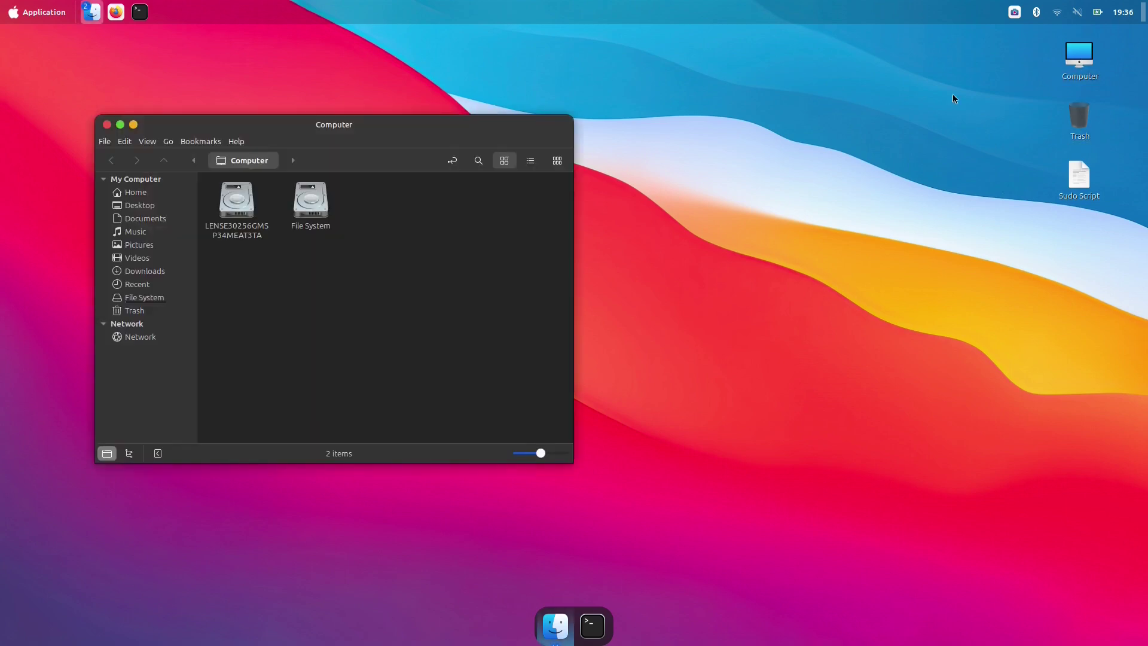
double_click(310, 200)
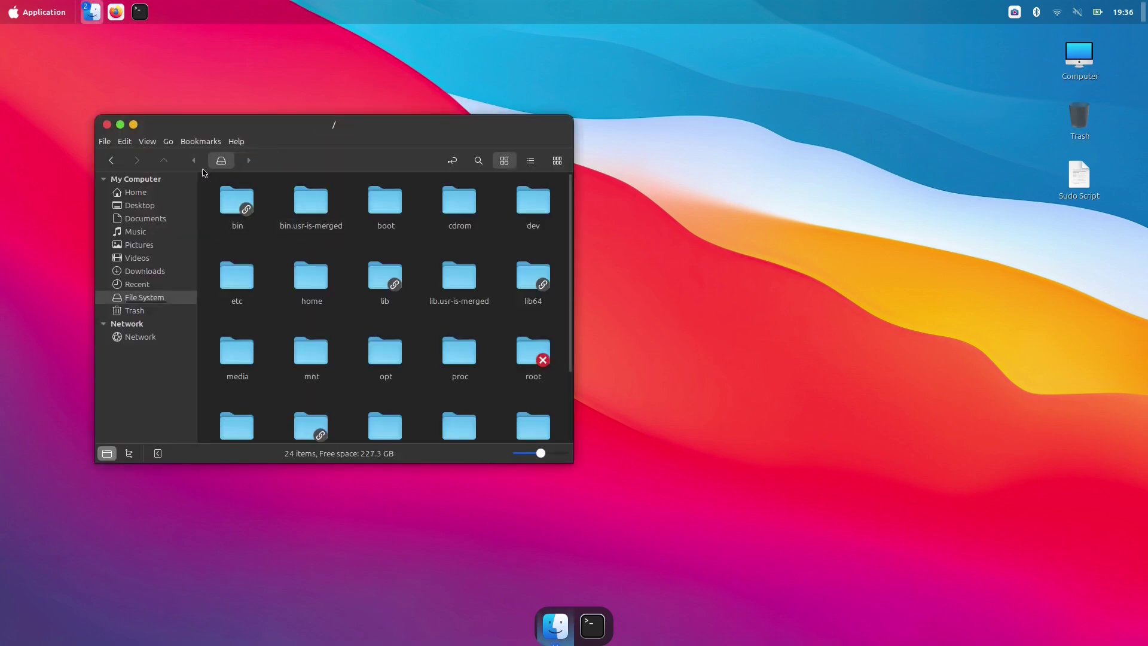
left_click(146, 258)
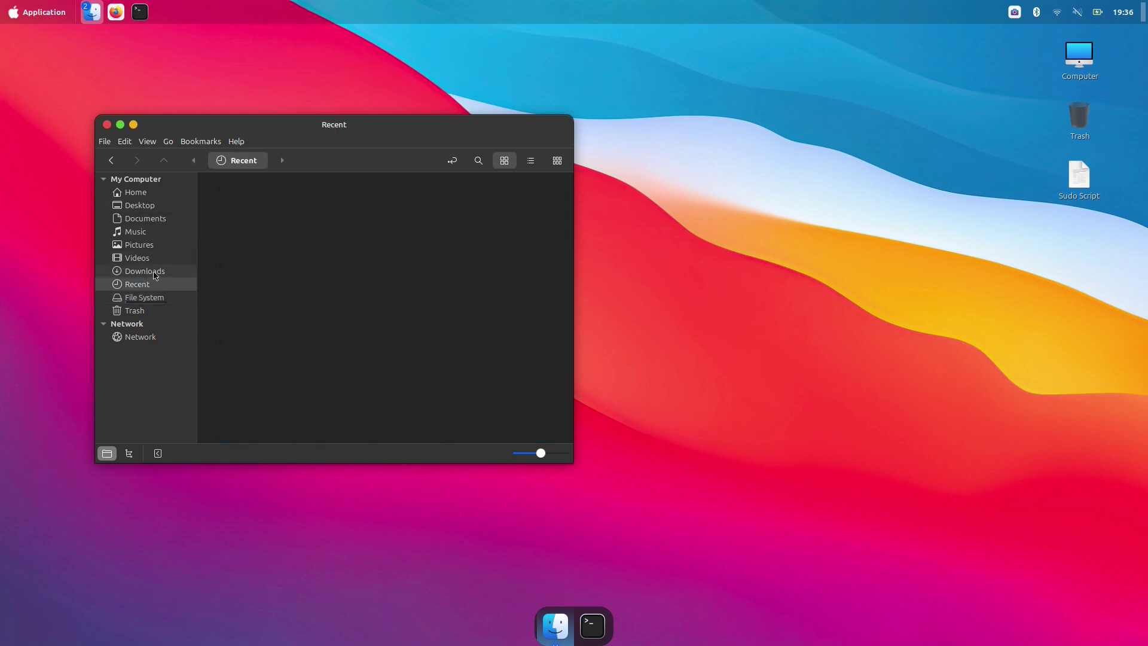
left_click(166, 245)
left_click(165, 231)
left_click(165, 218)
left_click(164, 205)
left_click(162, 192)
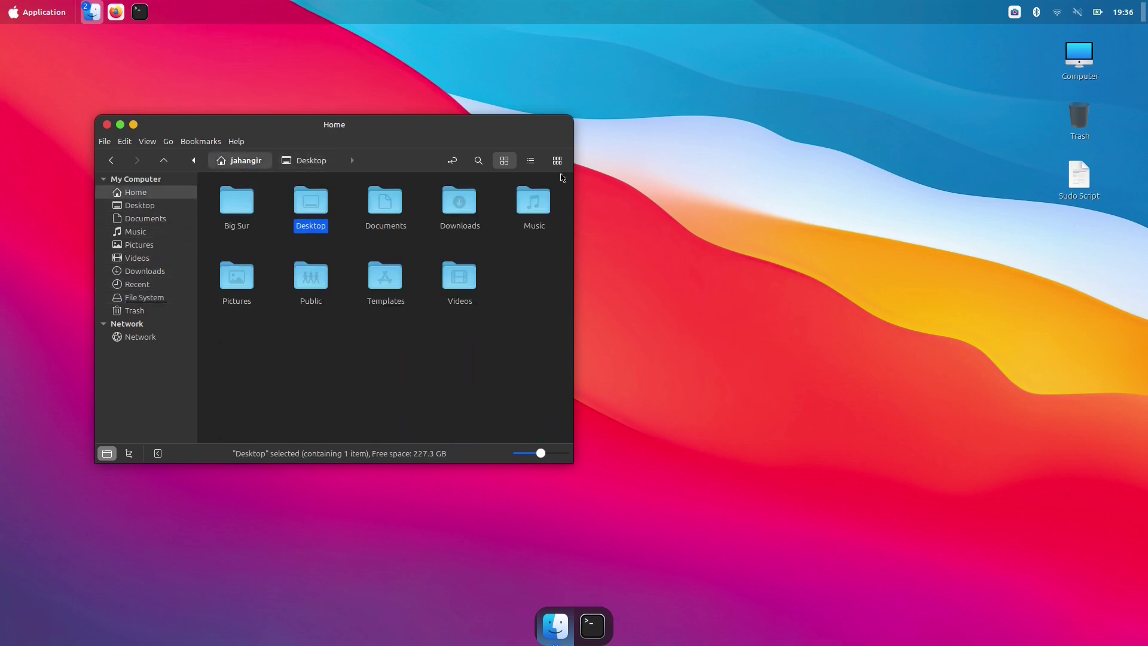
Step: Try trashing the Sudo Script file, restore it from the trash and return its icon below the desktop's Trash icon
left_click_drag(1079, 175, 1085, 124)
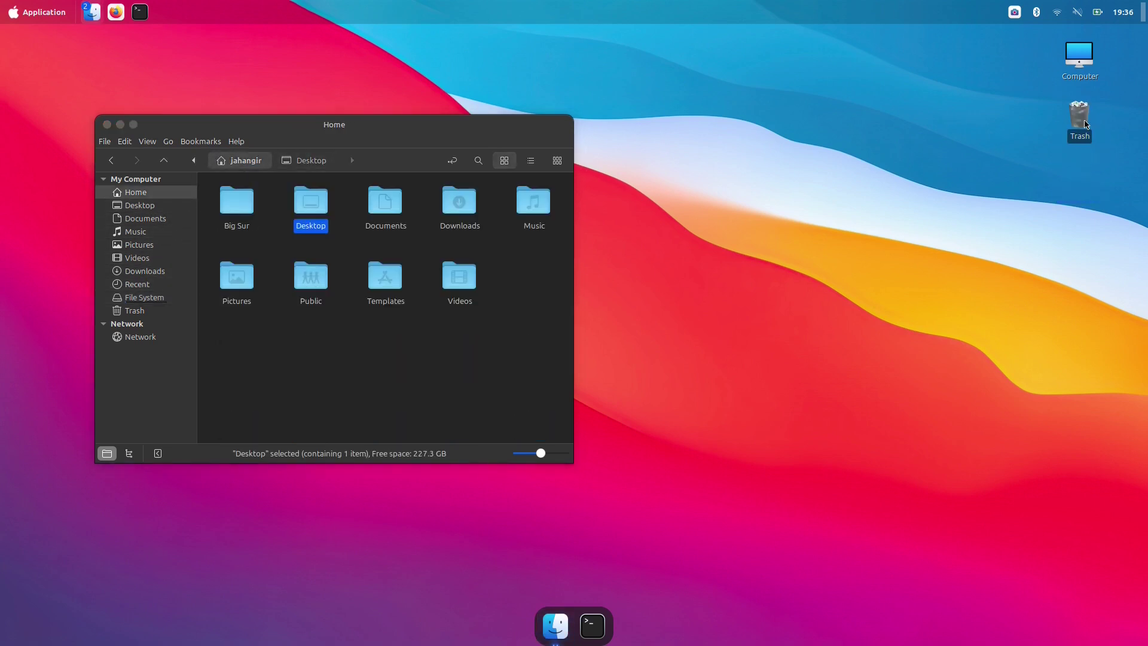
double_click(1079, 119)
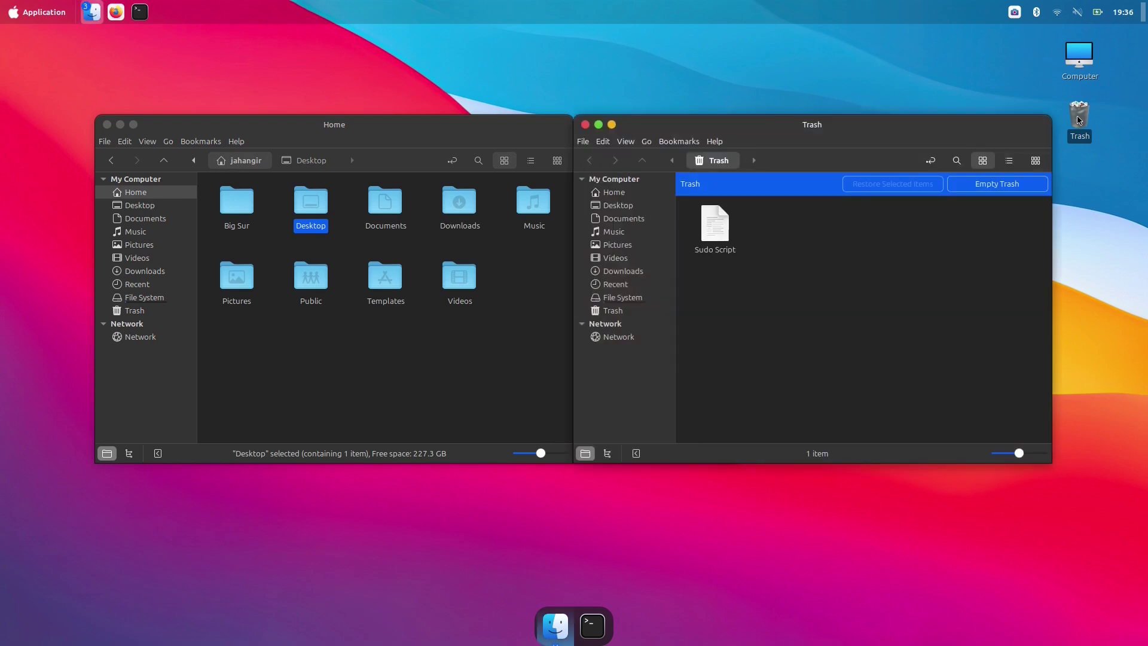
left_click(956, 184)
left_click(743, 341)
left_click(715, 226)
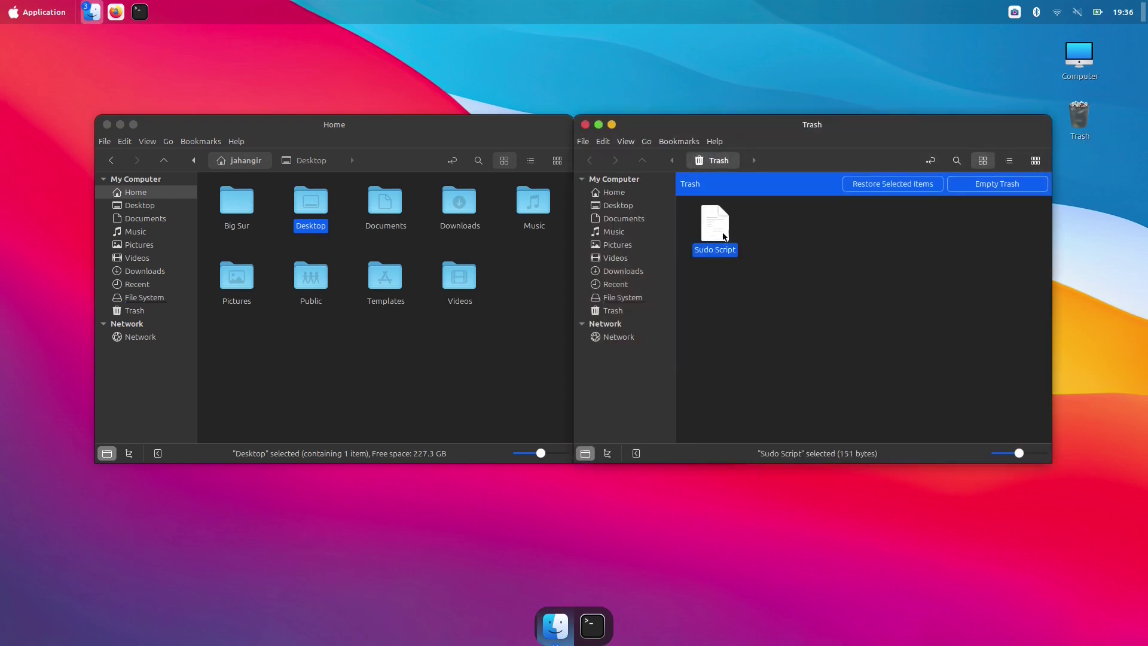
left_click(891, 183)
left_click(586, 125)
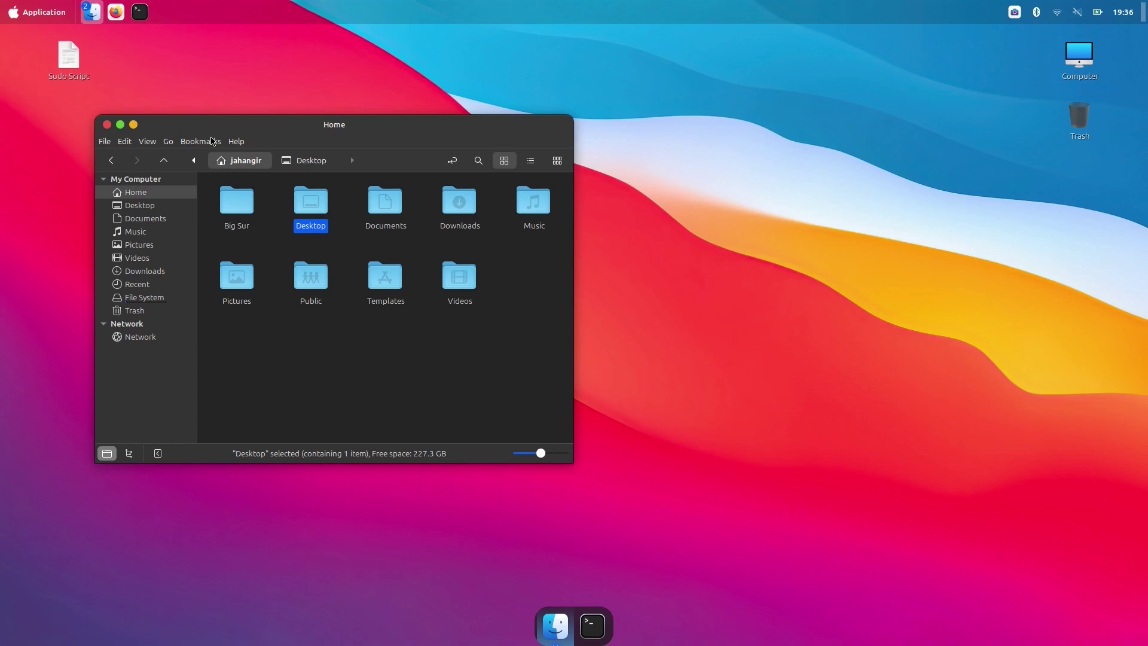
left_click(106, 124)
left_click_drag(68, 56, 1076, 170)
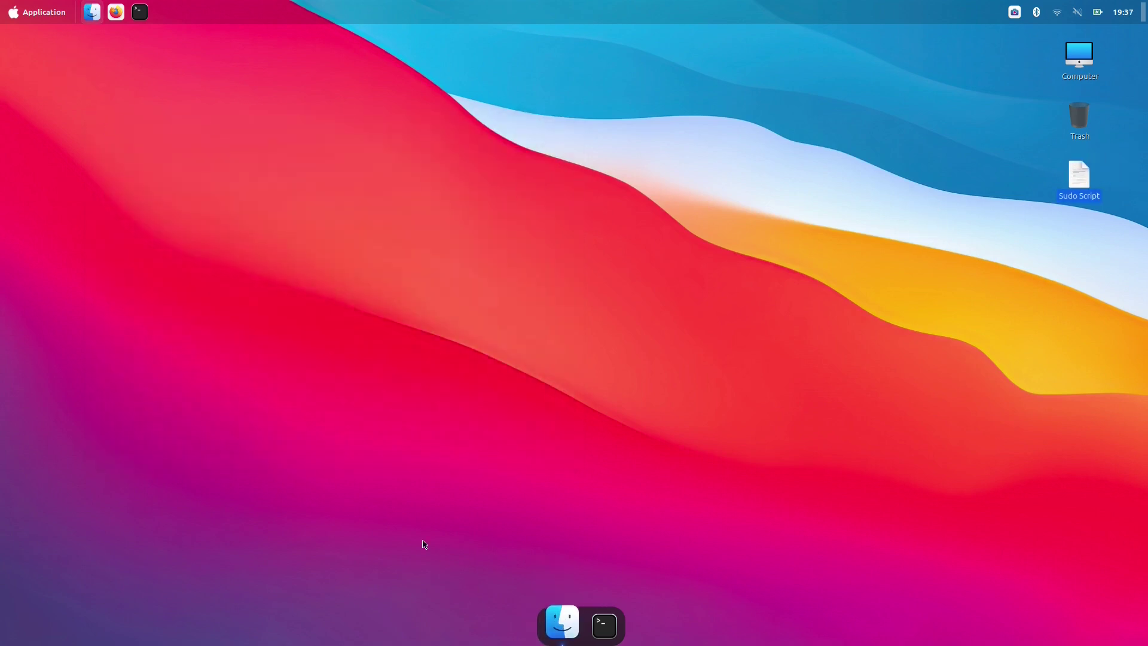
Step: Launch Firefox, keep its icon in the dock and close the browser window
left_click(115, 12)
right_click(610, 626)
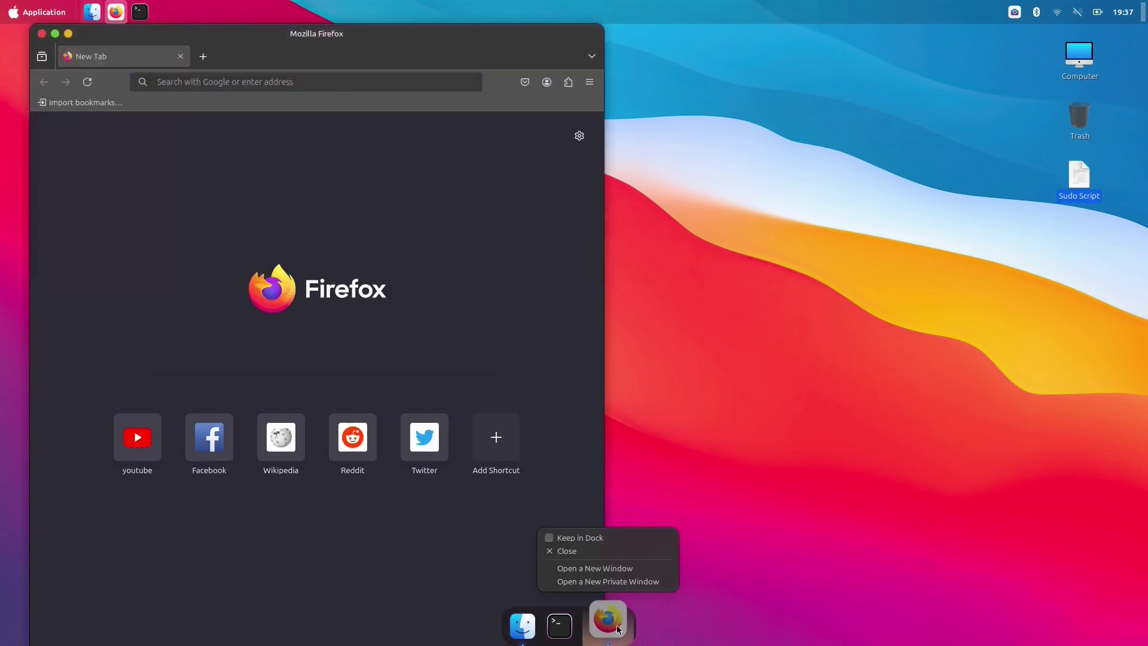
left_click(621, 539)
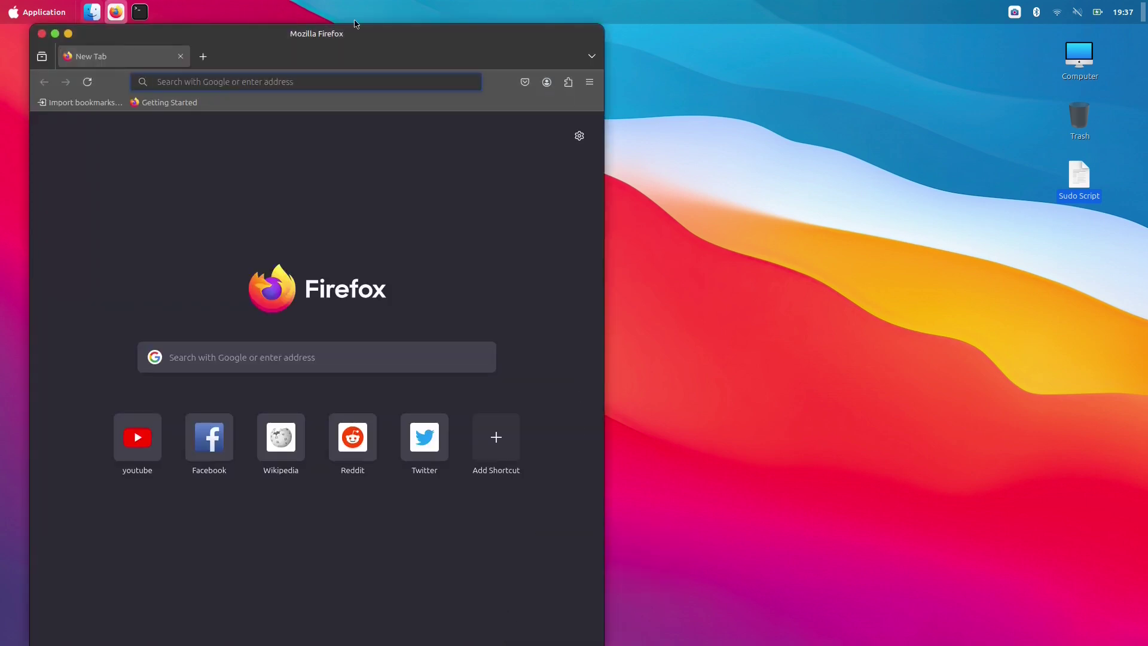
left_click(42, 33)
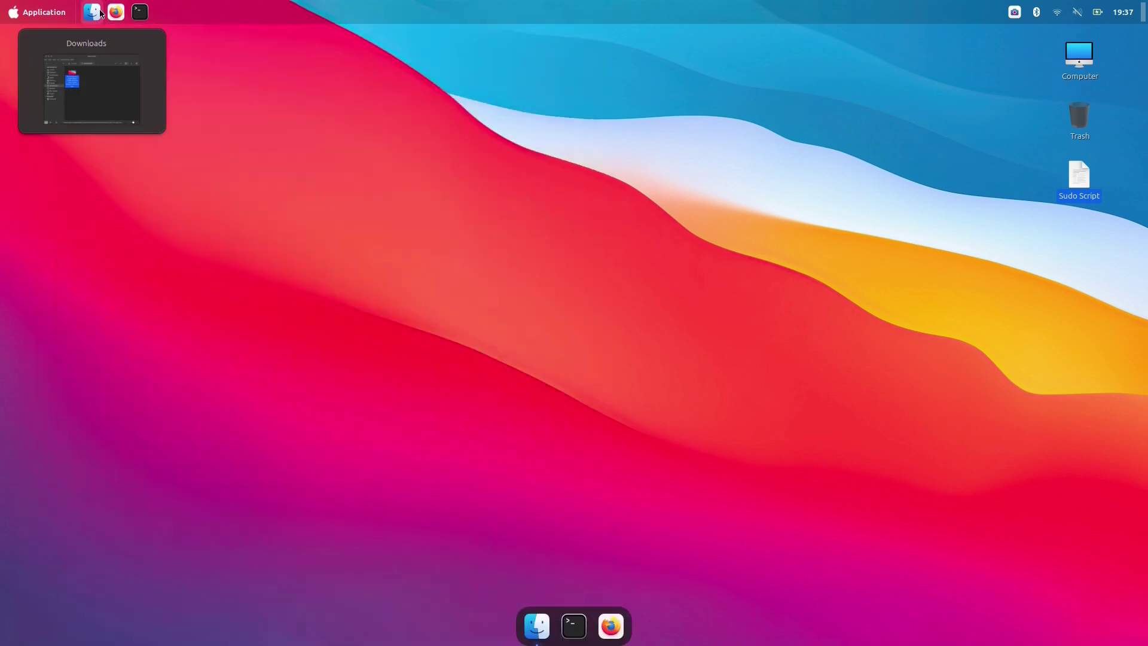
Step: Launch LibreOffice Writer from the Office applications and keep its icon in the dock
left_click(40, 12)
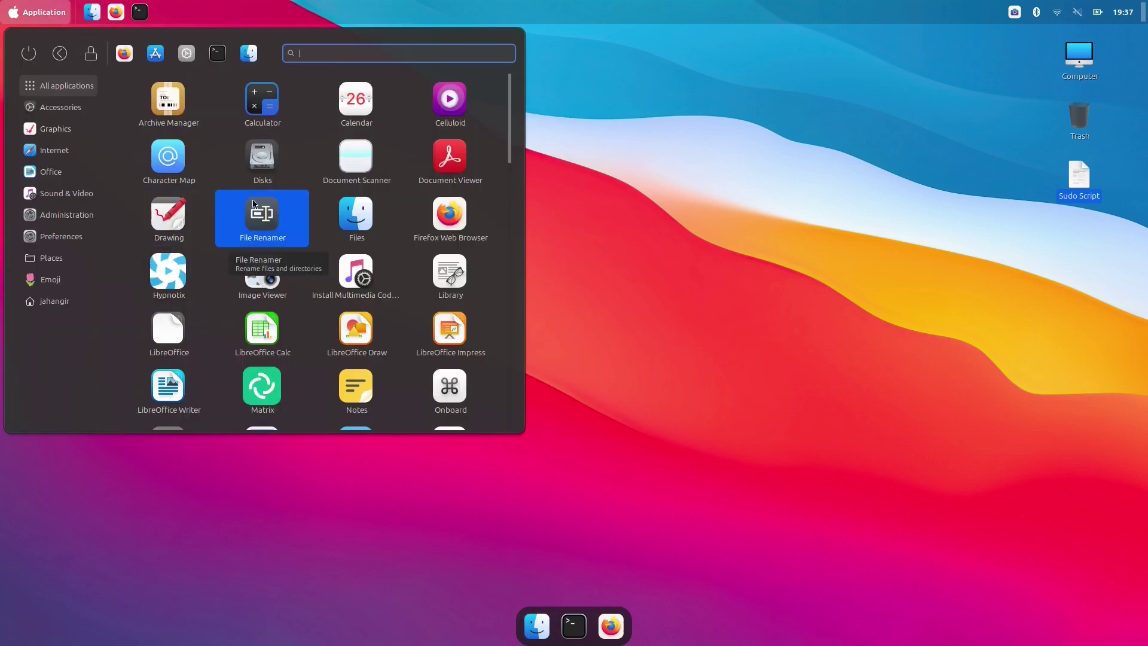
mouse_move(66, 173)
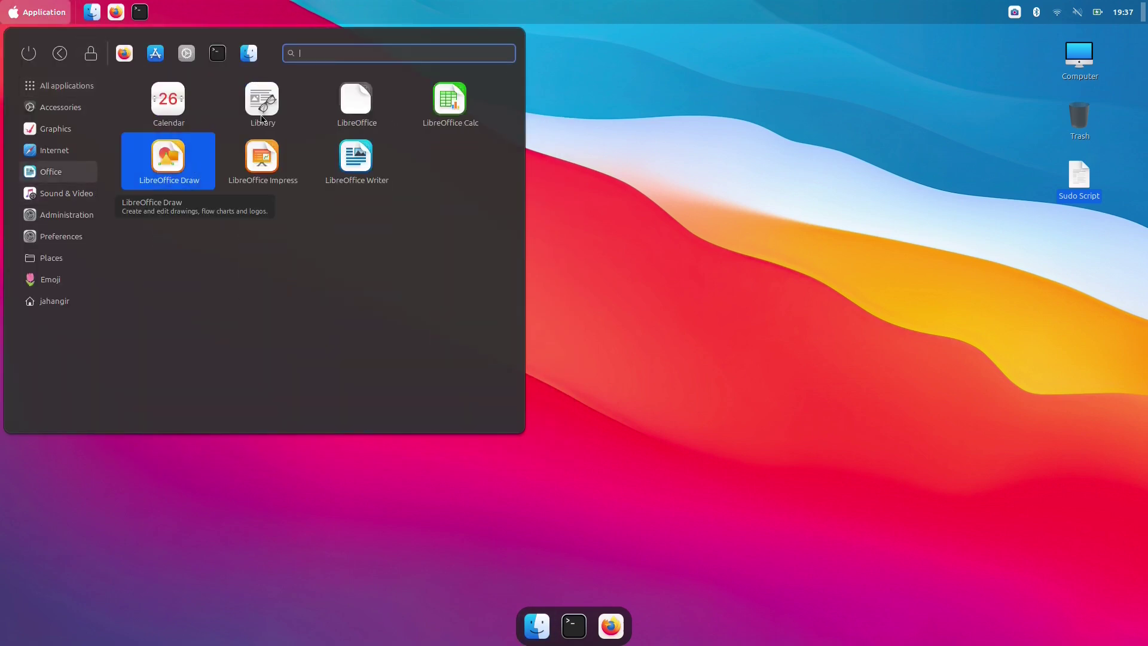
left_click_drag(357, 159, 565, 635)
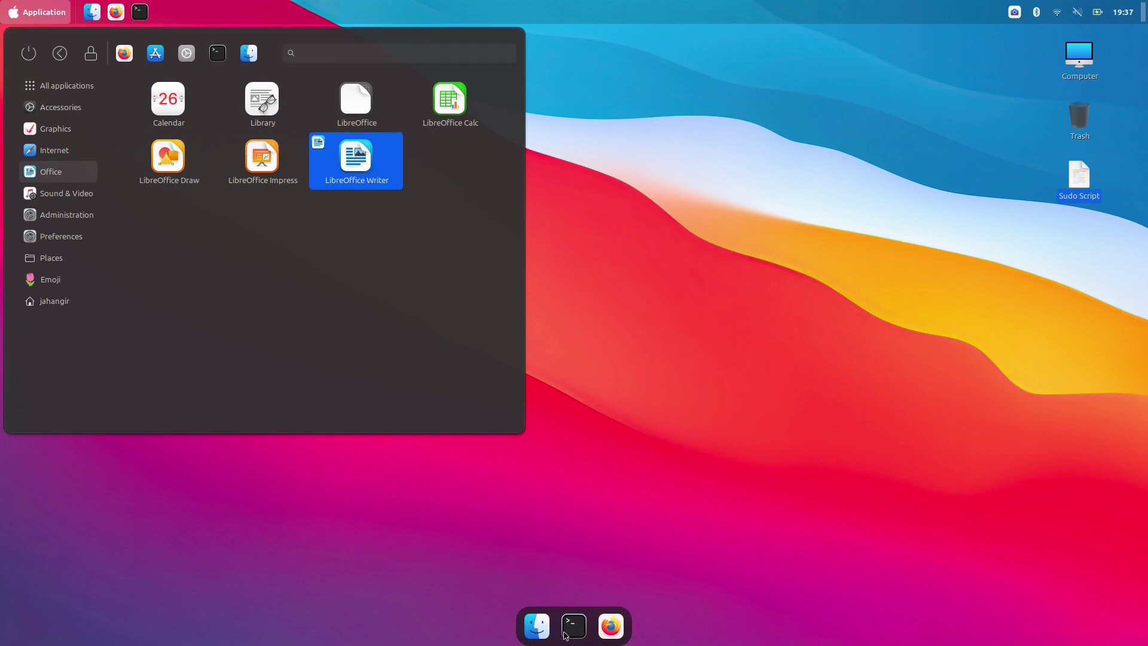
left_click(362, 174)
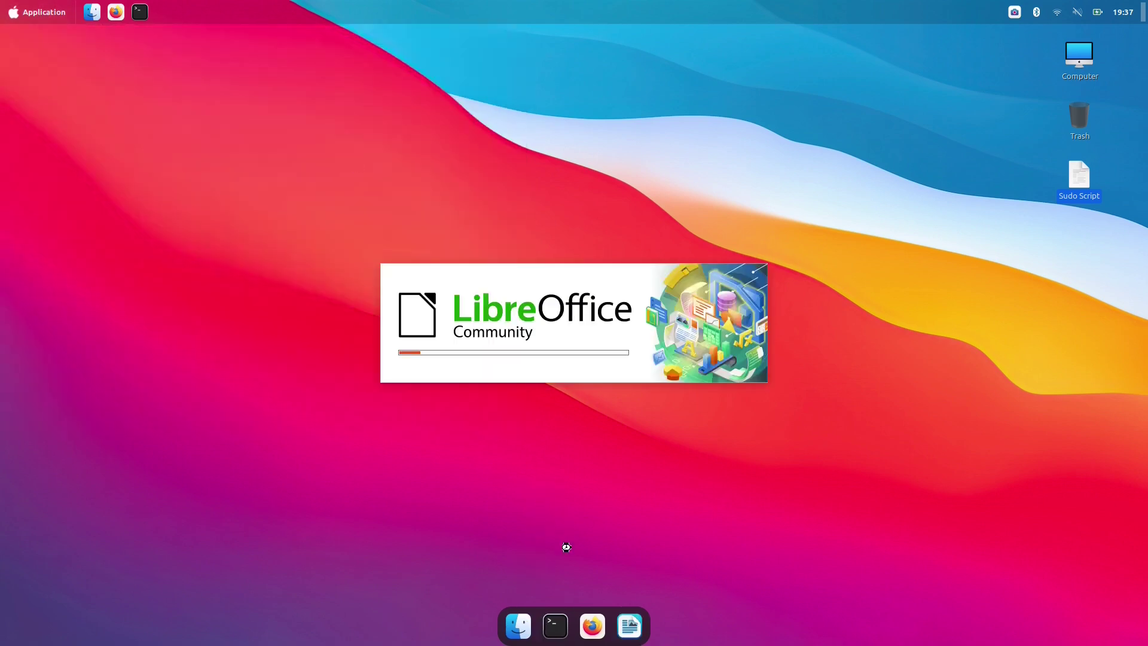
right_click(651, 627)
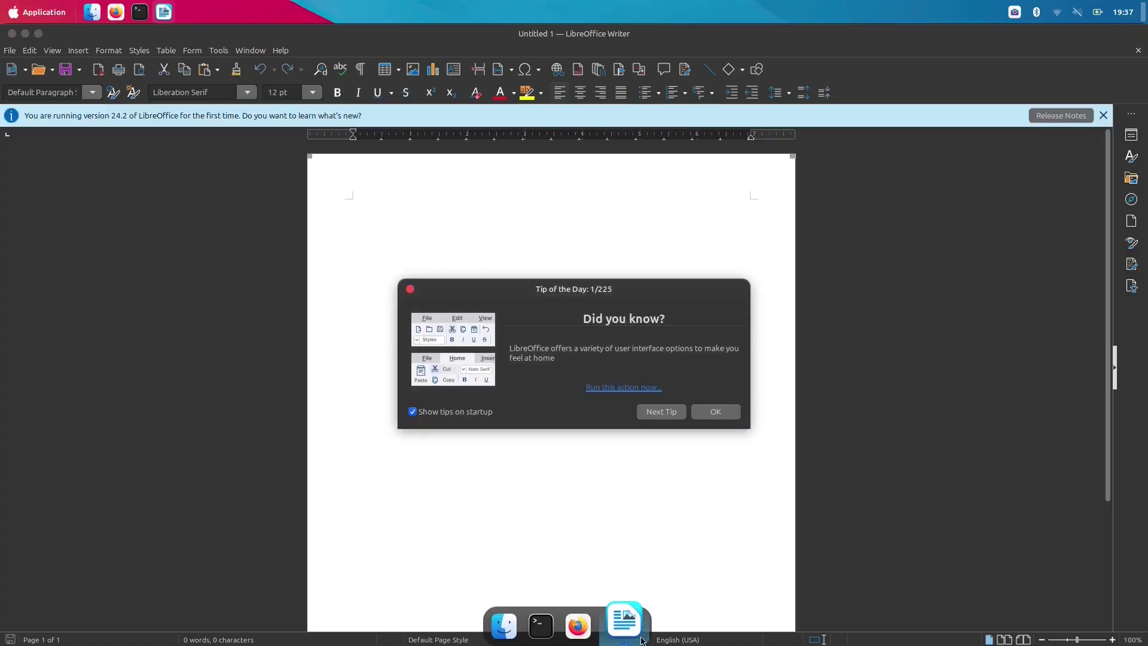
right_click(641, 636)
left_click(645, 534)
Step: Dismiss the tip of the day and write "ALL COMMANDS ARE MENTIONED IN DESCRIPTION" and "IF THIS VIDEO IS HEL" on two lines
left_click(708, 414)
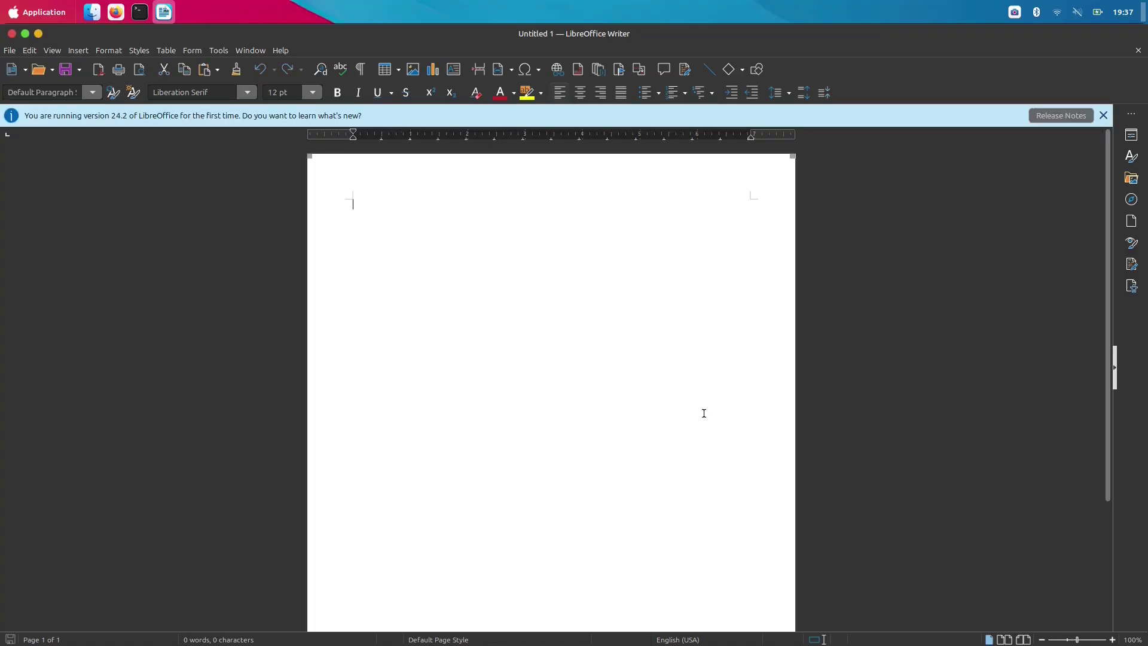
type("AIL COMMANDS ARE MENTIONED IN DESCRIPTION")
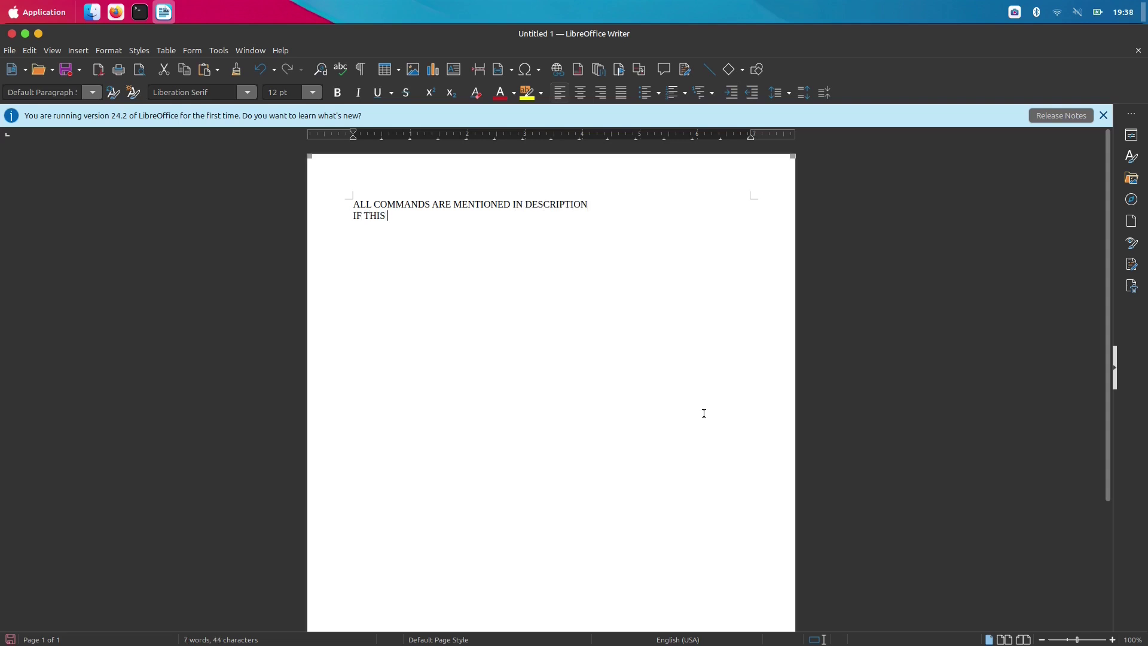
type("IS HEL")
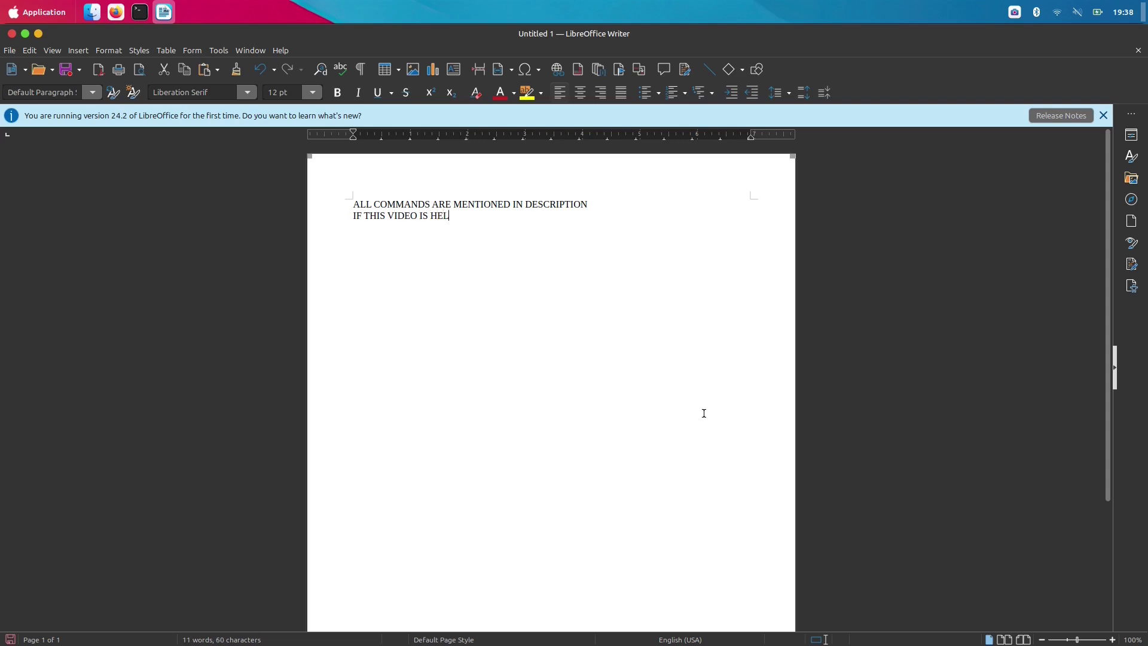